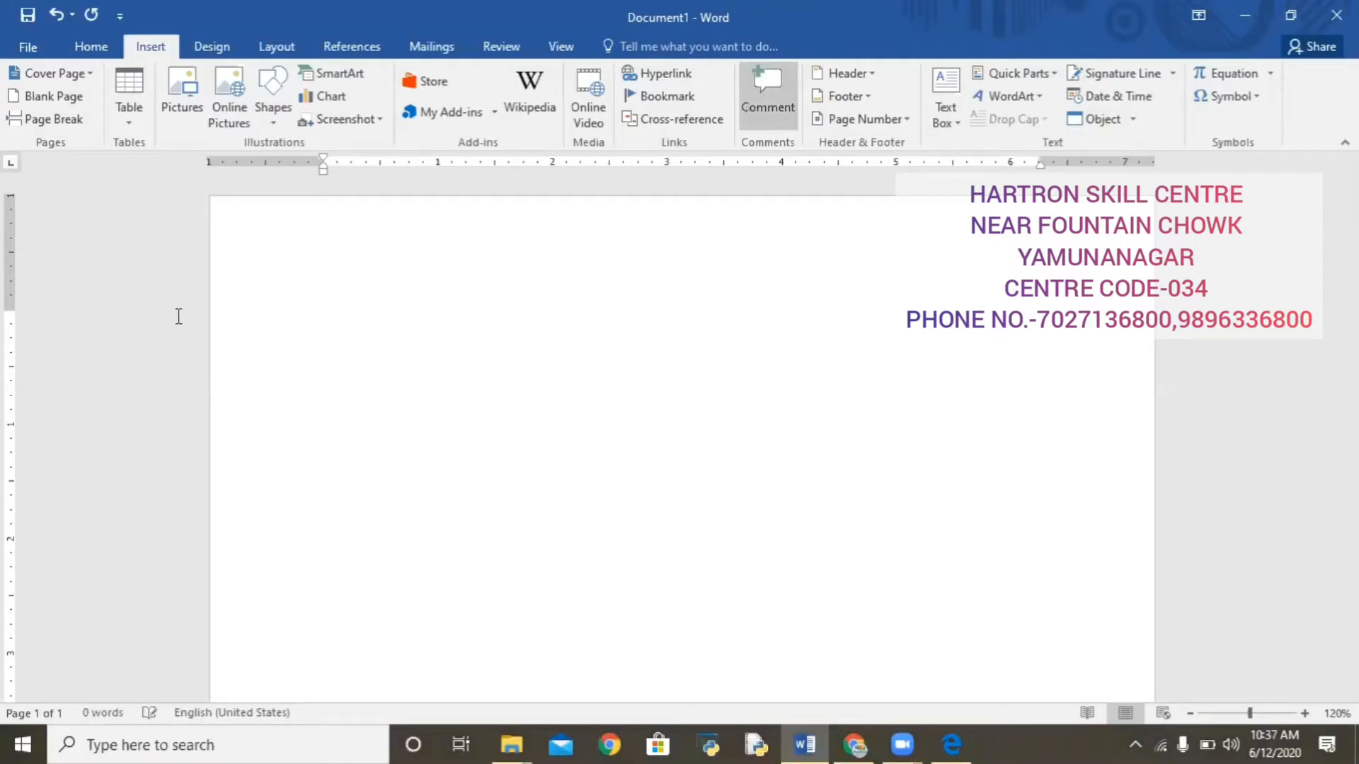
Write "Hello good morning" as the first line of the blank document
text(h)
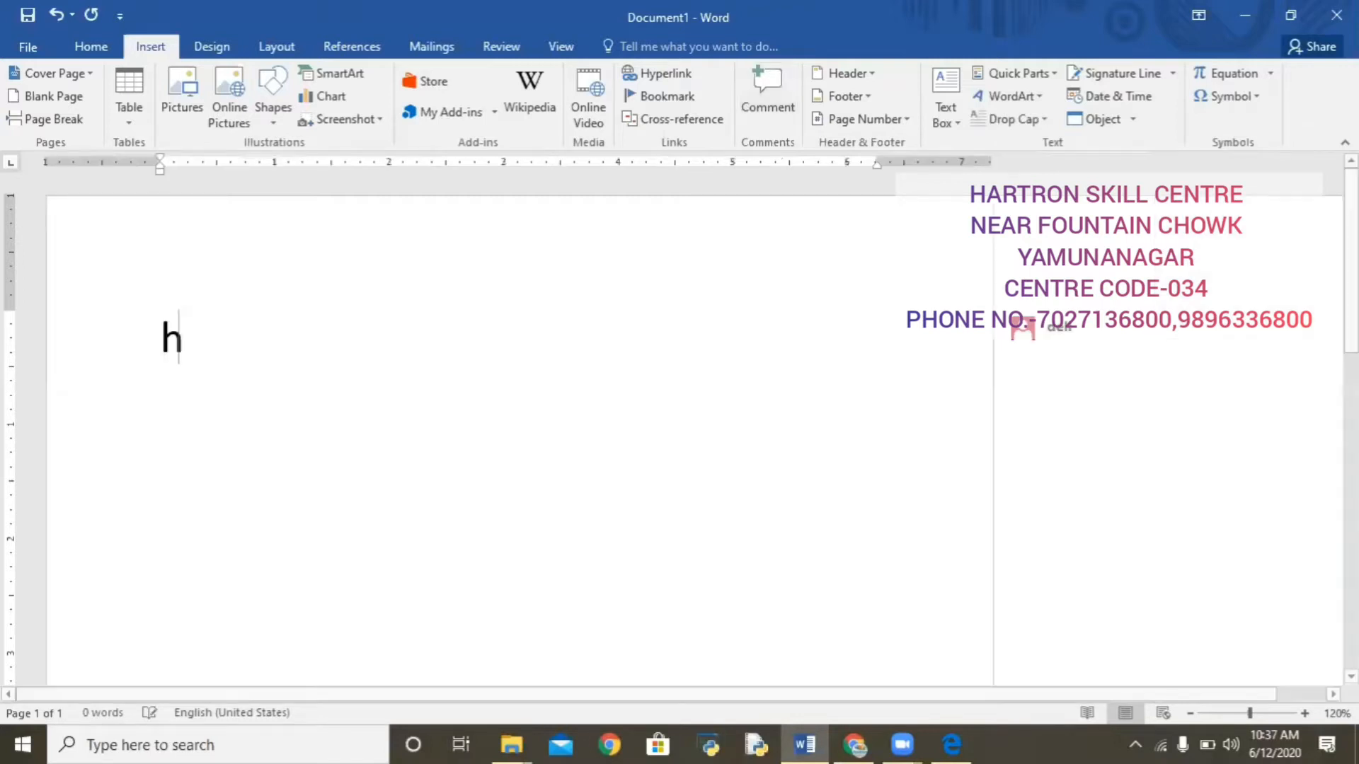
text(ello g)
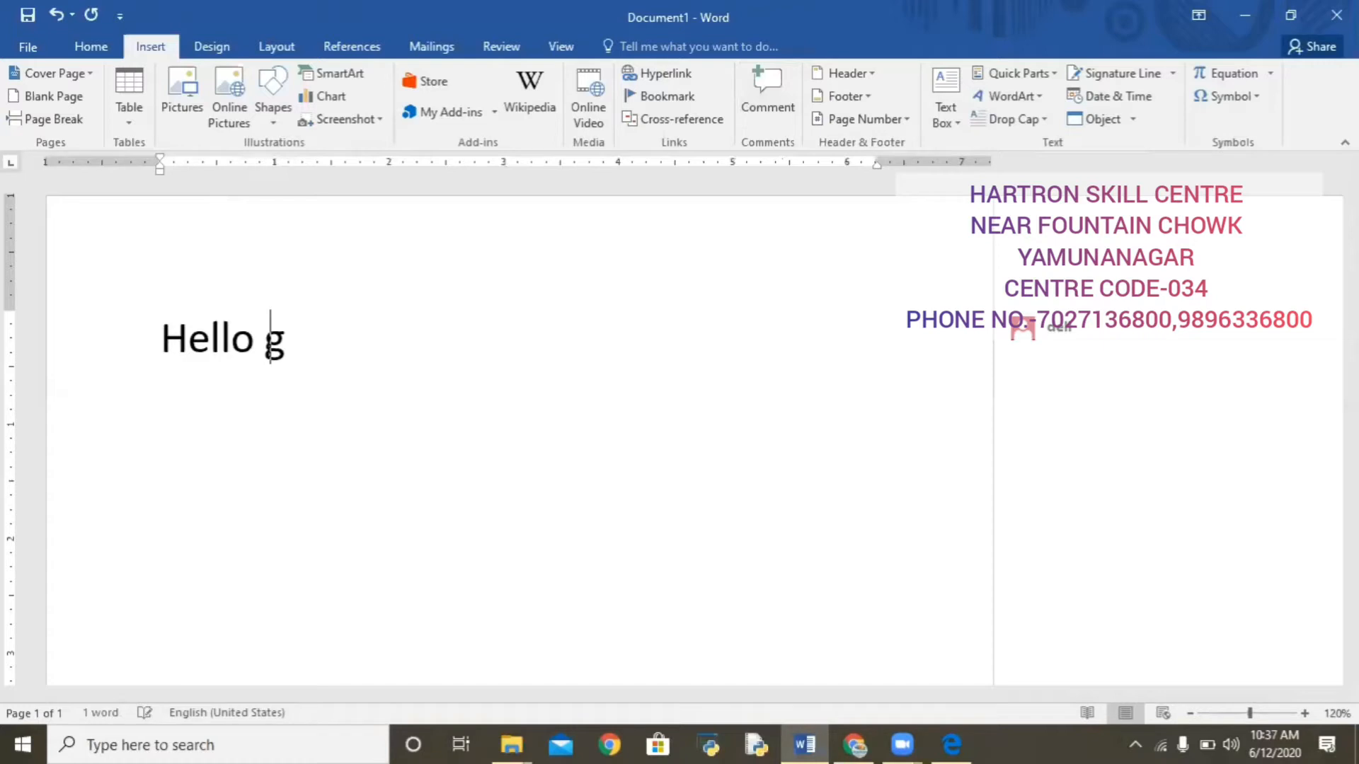
text(ood morning)
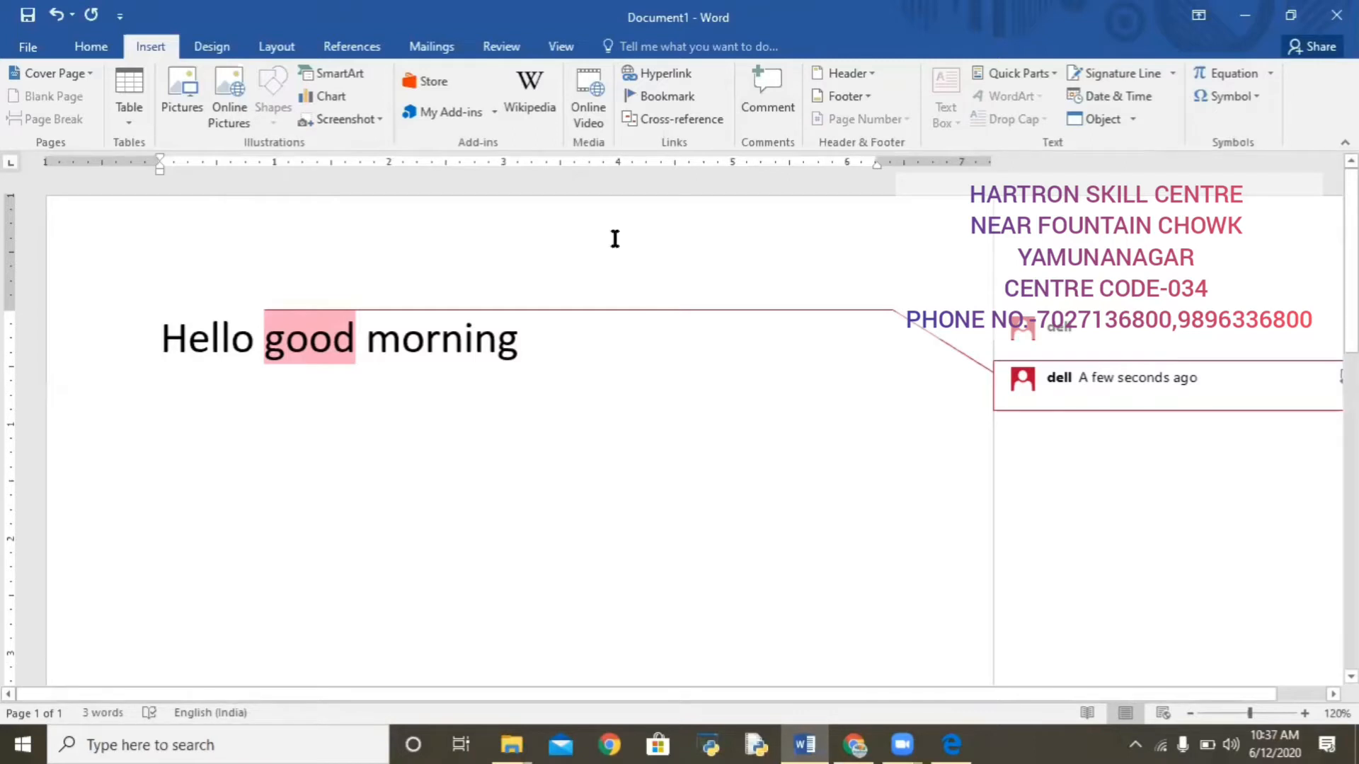
Generate sample paragraphs on a new line below the greeting using the =rand() function
click(569, 380)
key(Return)
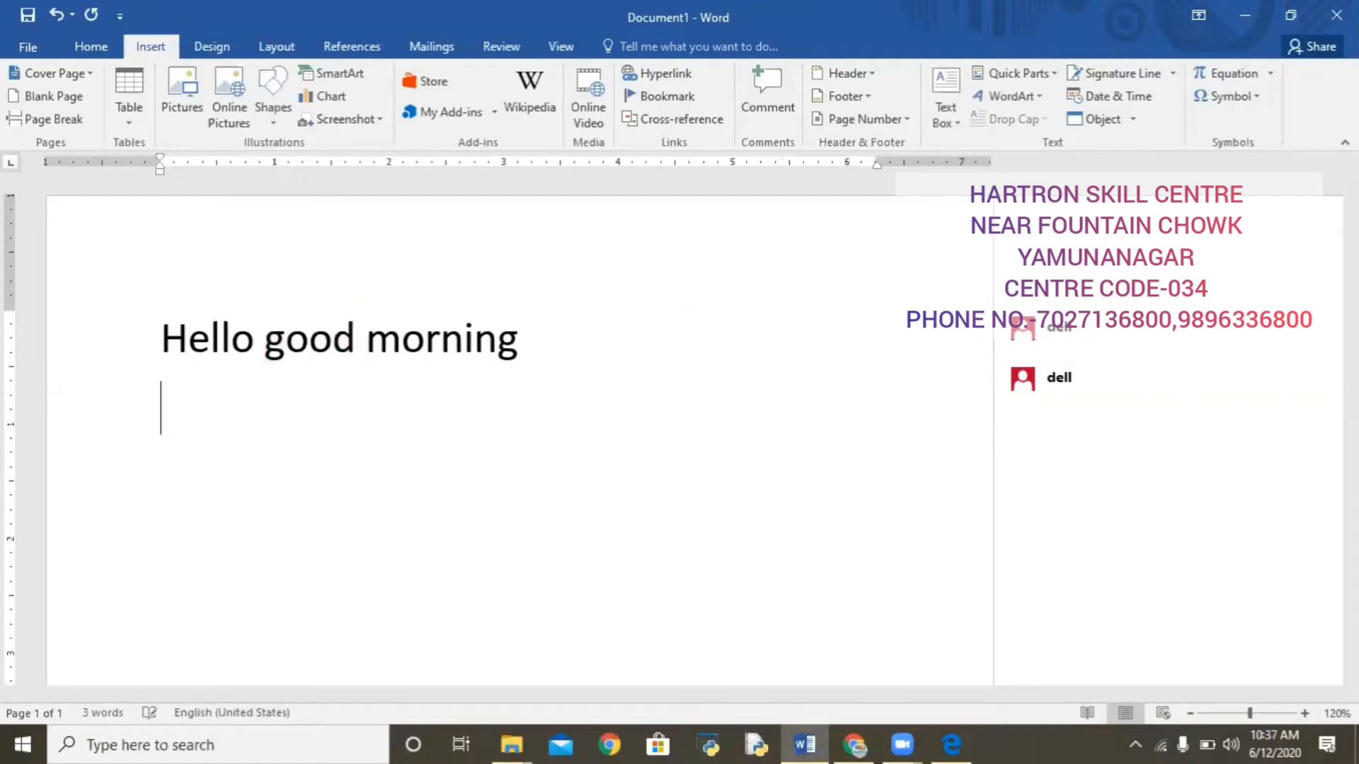
text(=rand)
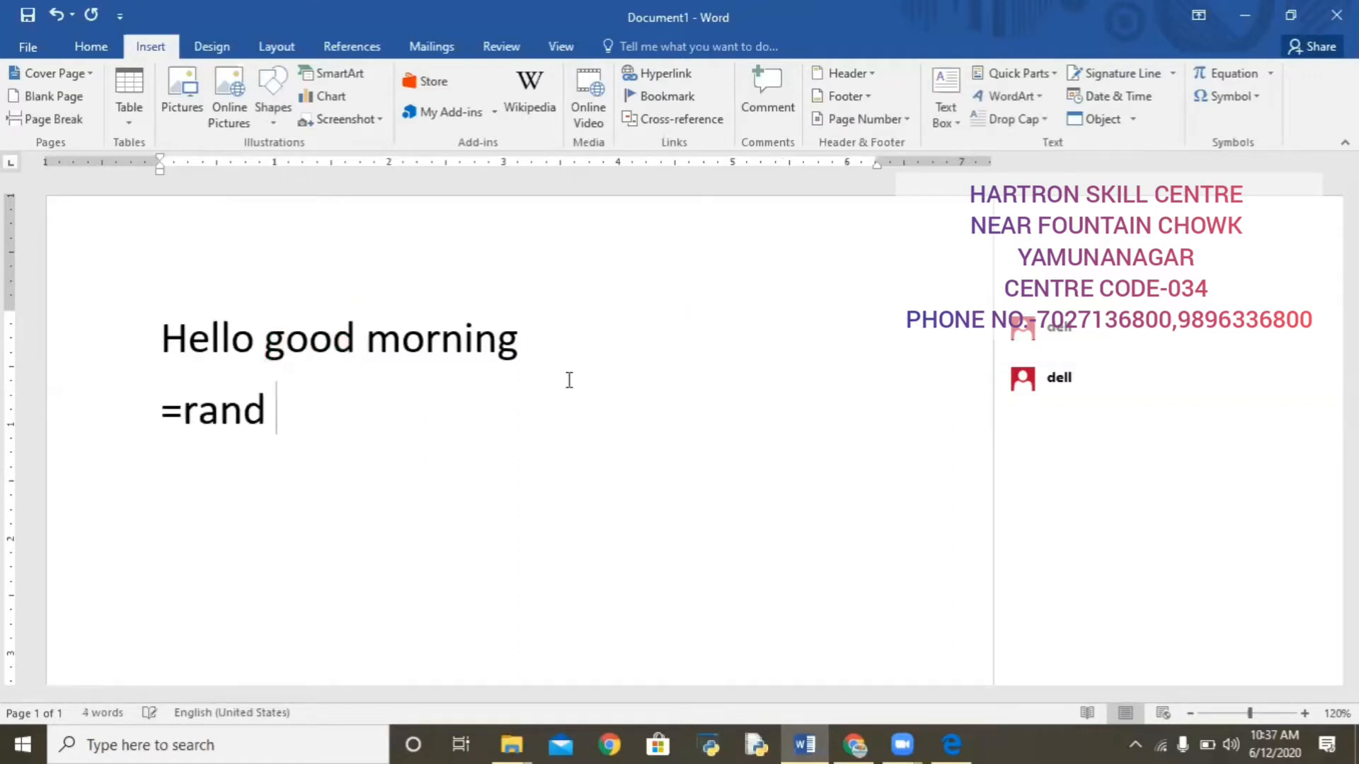
key(BackSpace)
text(())
key(Return)
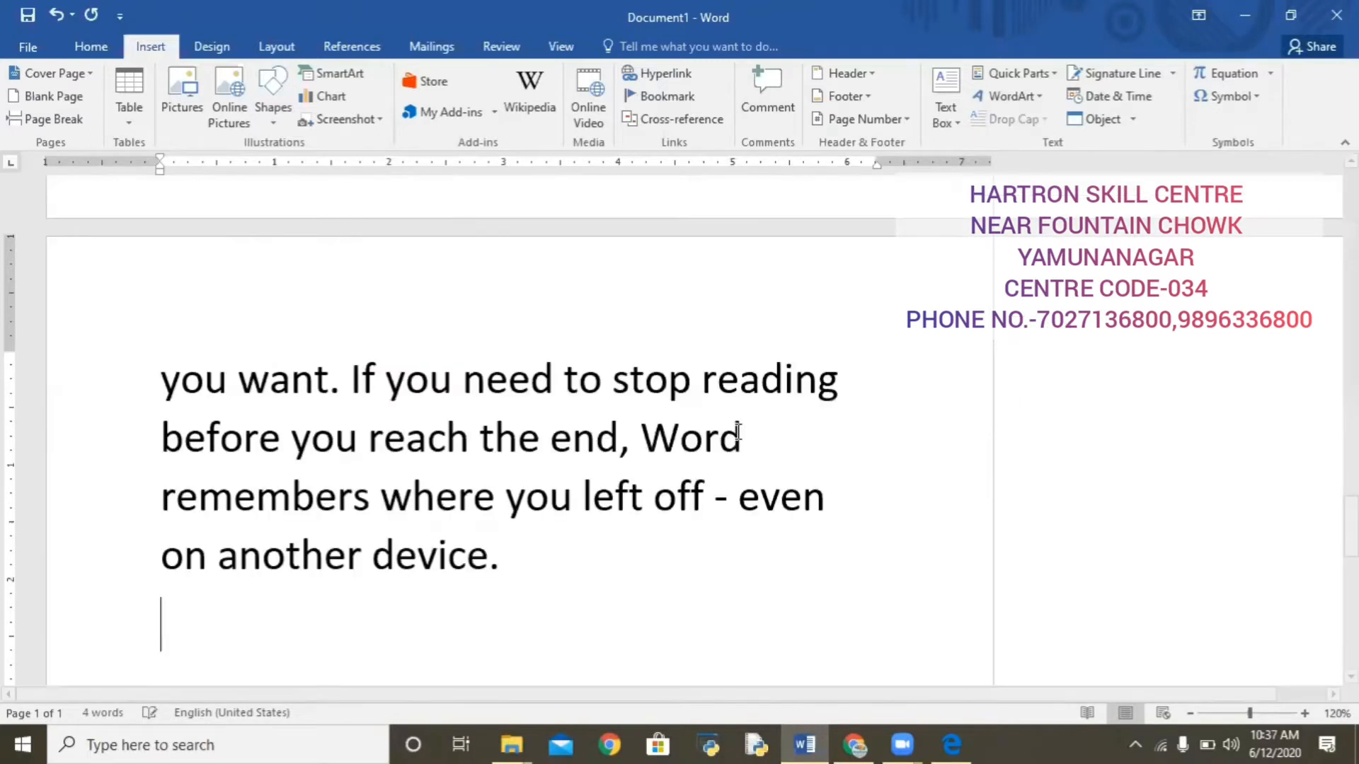
Select all the generated sample paragraphs below the greeting and reduce their font size to 11
key(Up)
key(Right)
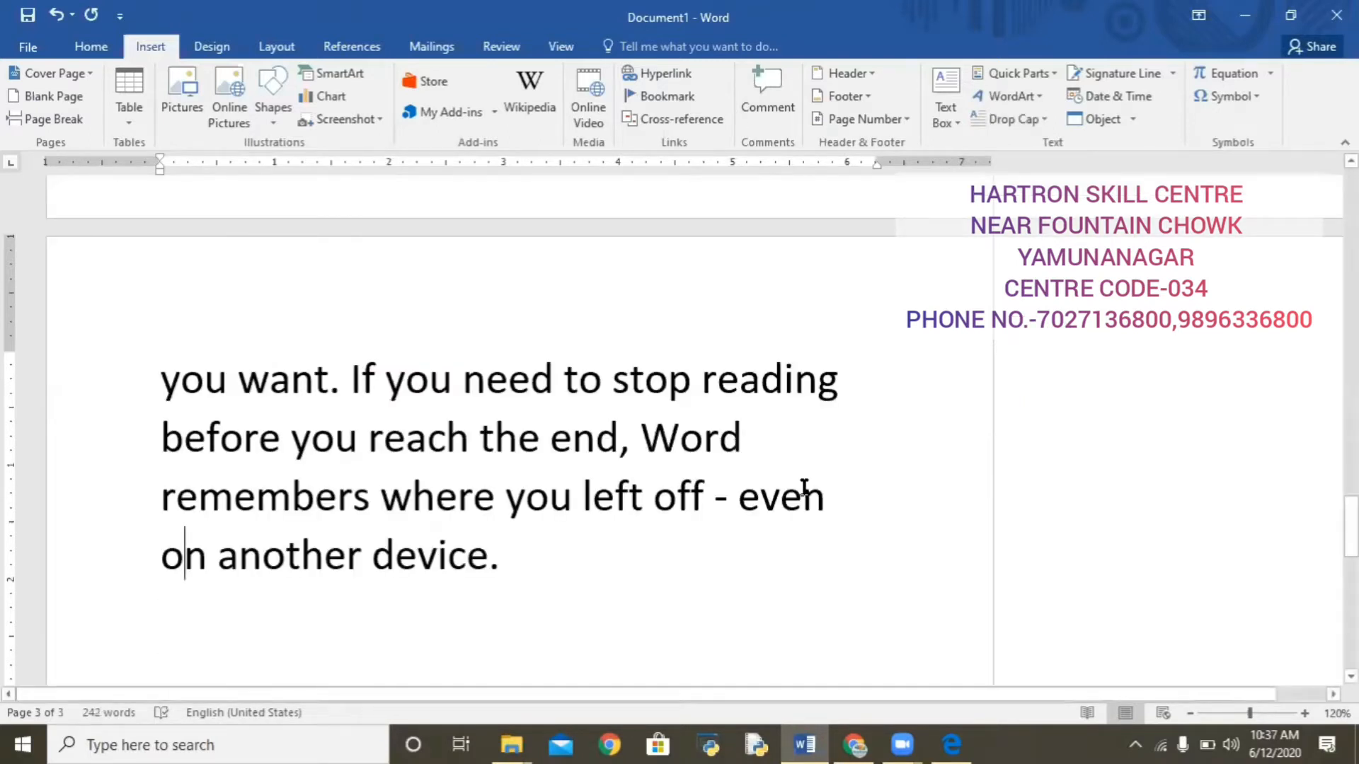
key(Down)
key(Left)
key(Left)
key(shift+Up)
key(shift+Up)
key(shift+Up)
key(shift+Up)
key(shift+Up)
key(shift+Up)
key(shift+Up)
key(shift+Up)
key(shift+Up)
key(shift+Up)
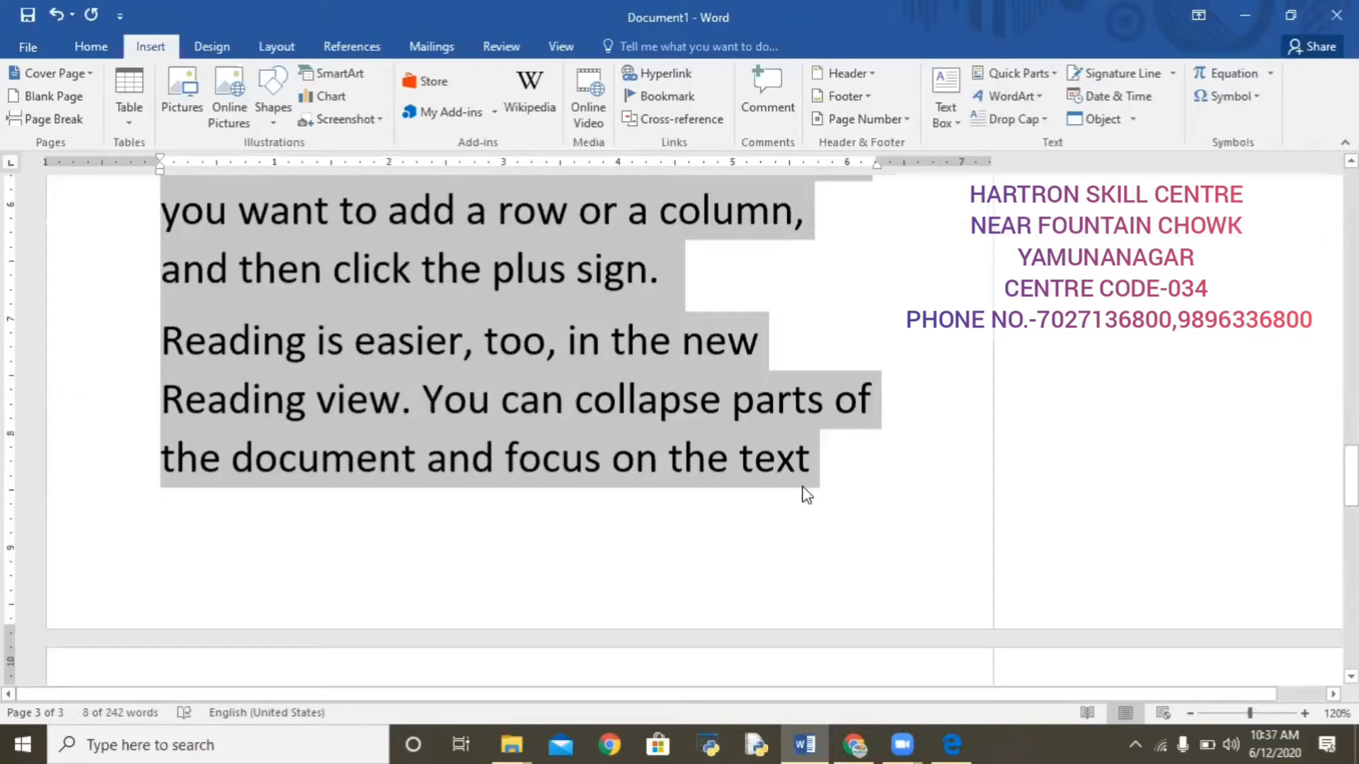
key(shift+Up)
key(shift+Up)
key(shift+Up)
key(shift+Up)
key(shift+Up)
key(shift+Up)
key(shift+Up)
key(shift+Up)
key(shift+Up)
key(shift+Up)
key(shift+Up)
key(shift+Up)
key(shift+Up)
key(shift+Up)
key(shift+Up)
key(shift+Up)
key(shift+Up)
key(shift+Up)
scroll(806, 495, up, 3)
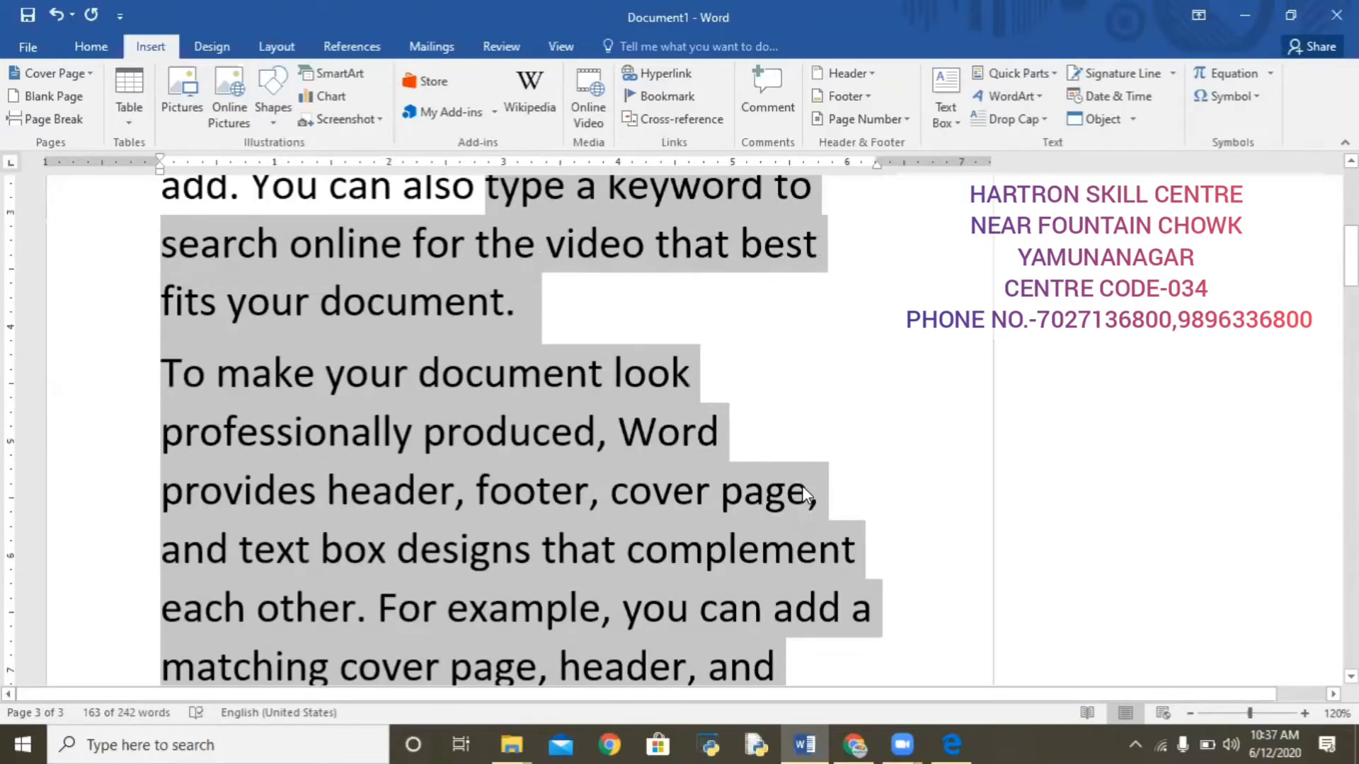
key(shift+Up)
key(shift+Up)
key(shift+Up)
key(shift+Up)
key(shift+Up)
key(shift+Up)
key(shift+Up)
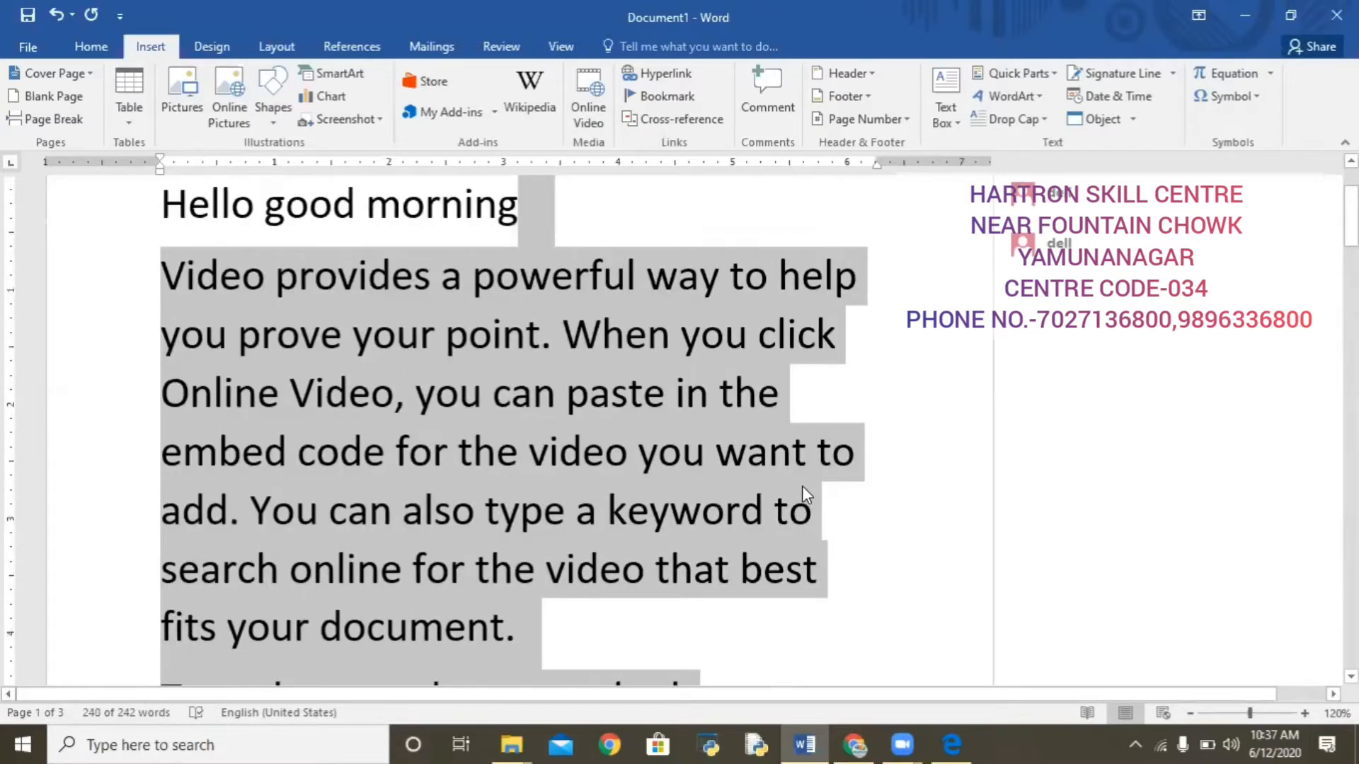
key(shift+Right)
key(ctrl+shift+comma)
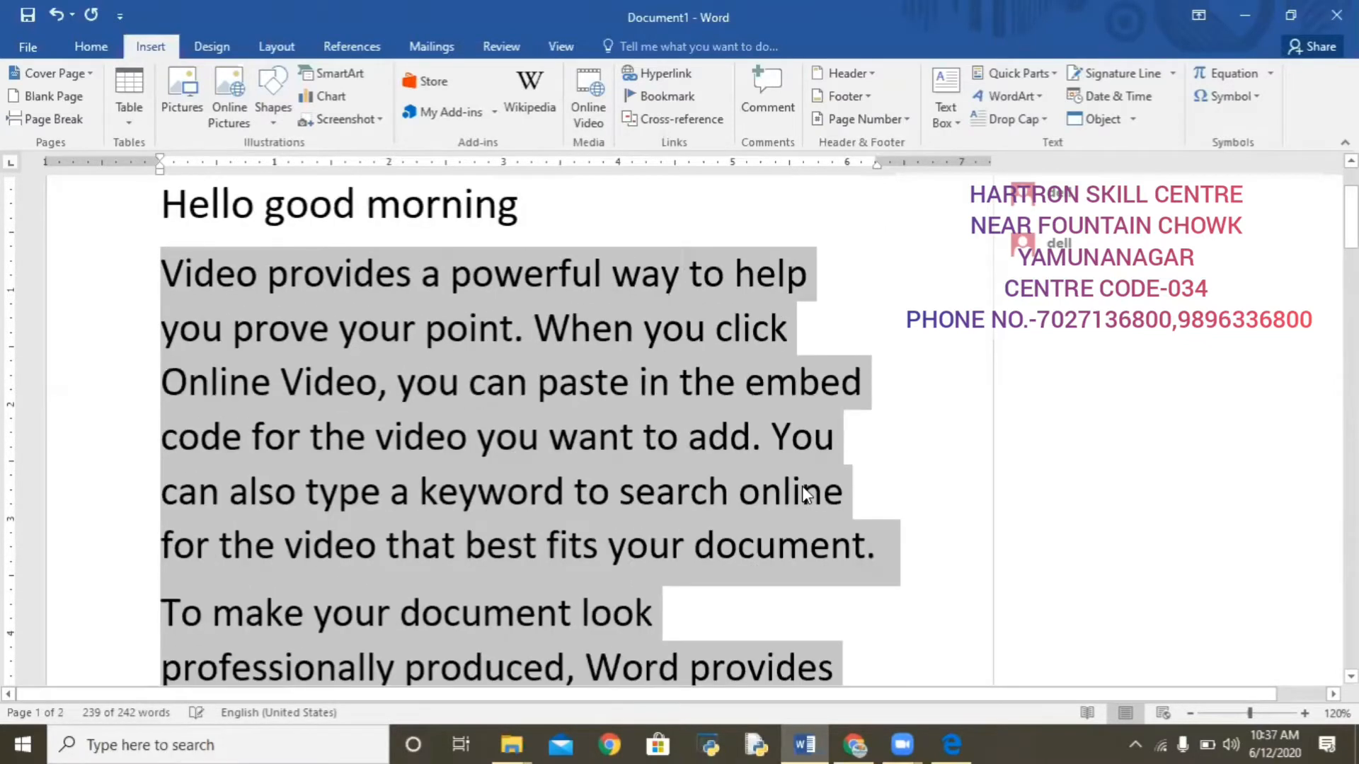
key(ctrl+shift+comma)
key(ctrl+shift+comma)
key(ctrl+shift+comma)
key(ctrl+shift+comma)
key(ctrl+shift+comma)
key(ctrl+shift+comma)
key(ctrl+shift+comma)
key(ctrl+shift+comma)
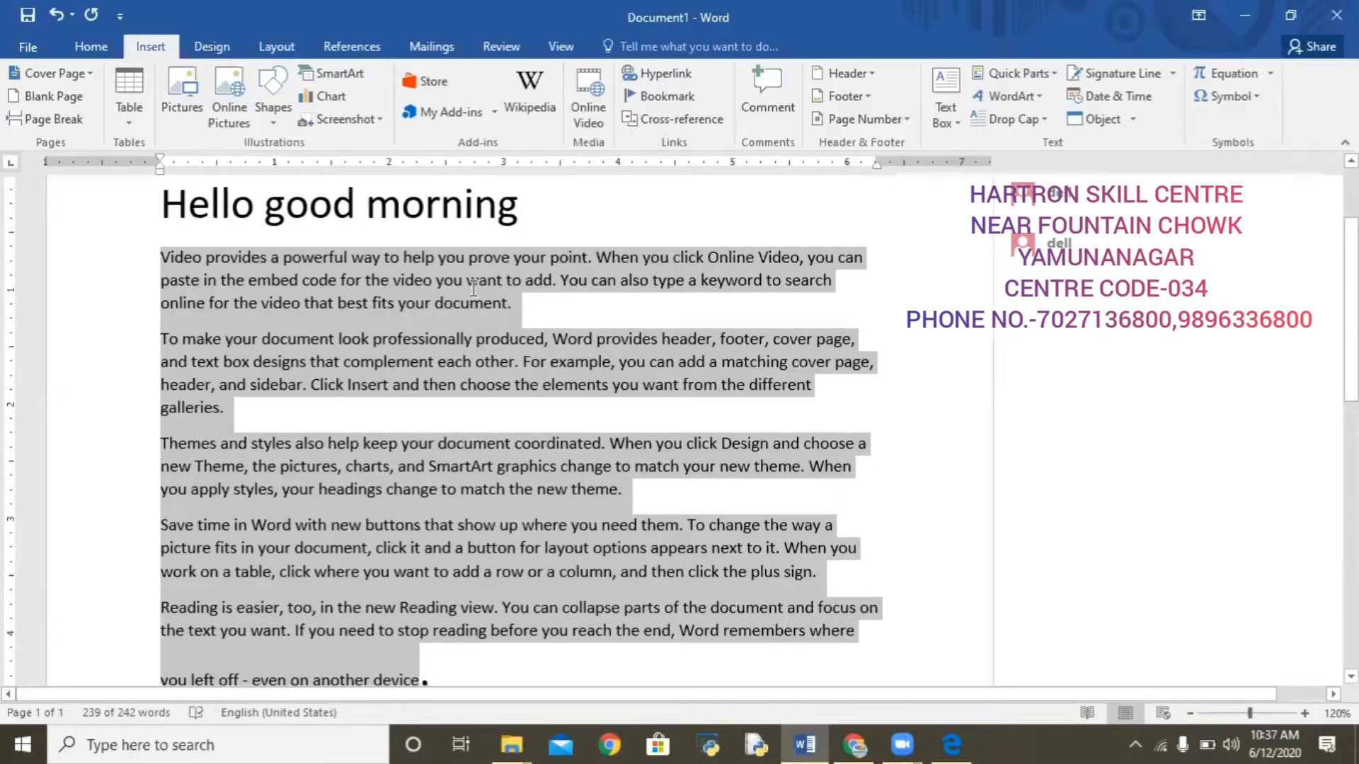
Attach a comment reading "This is my comment 1" to the paragraph beginning "Video provides"
click(164, 258)
shift+click(526, 312)
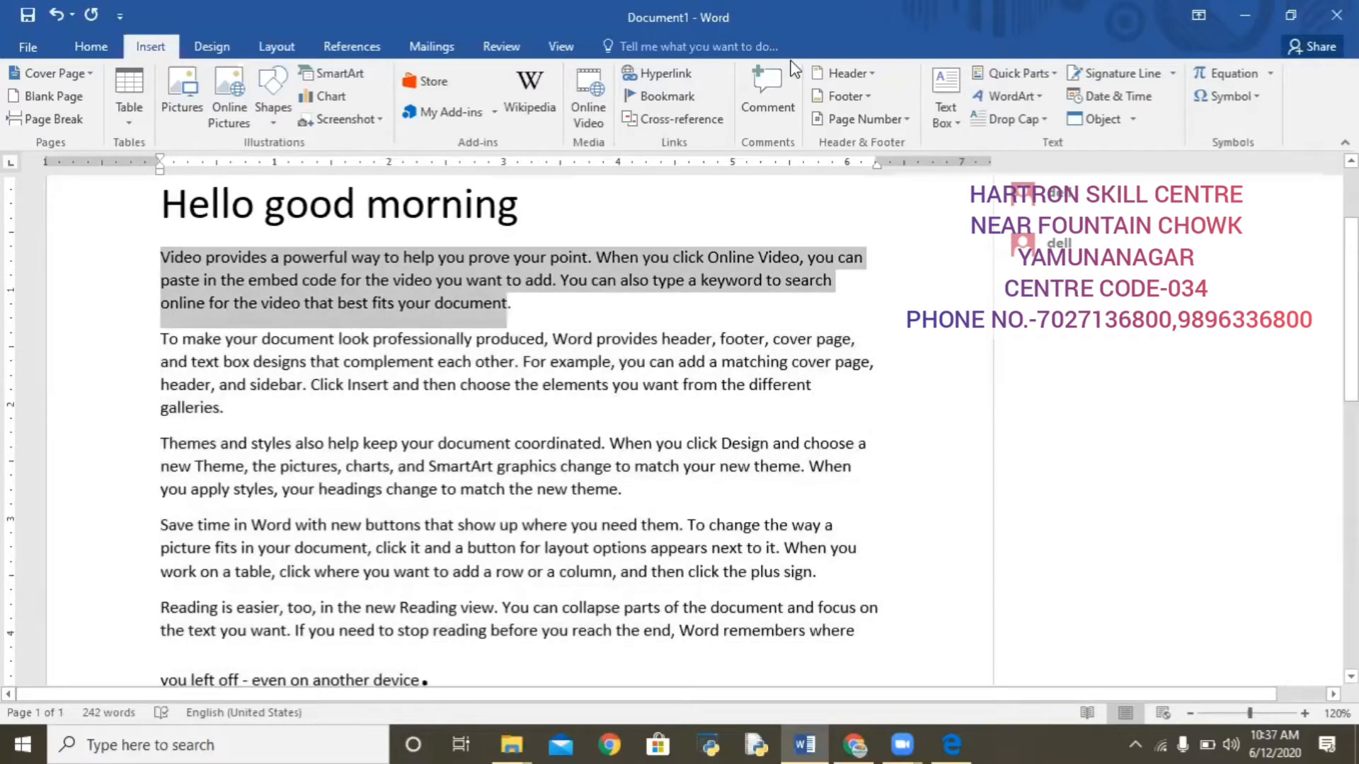
click(777, 89)
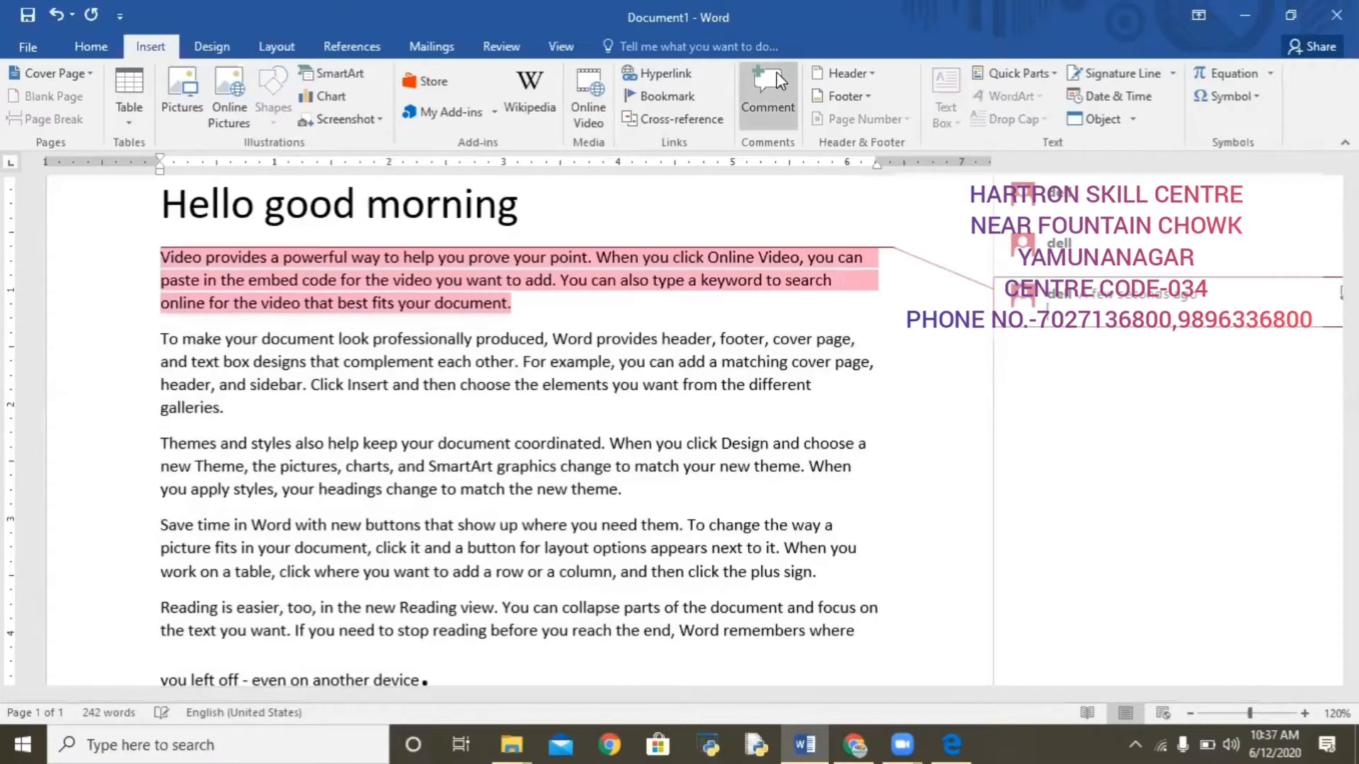
text(This is a)
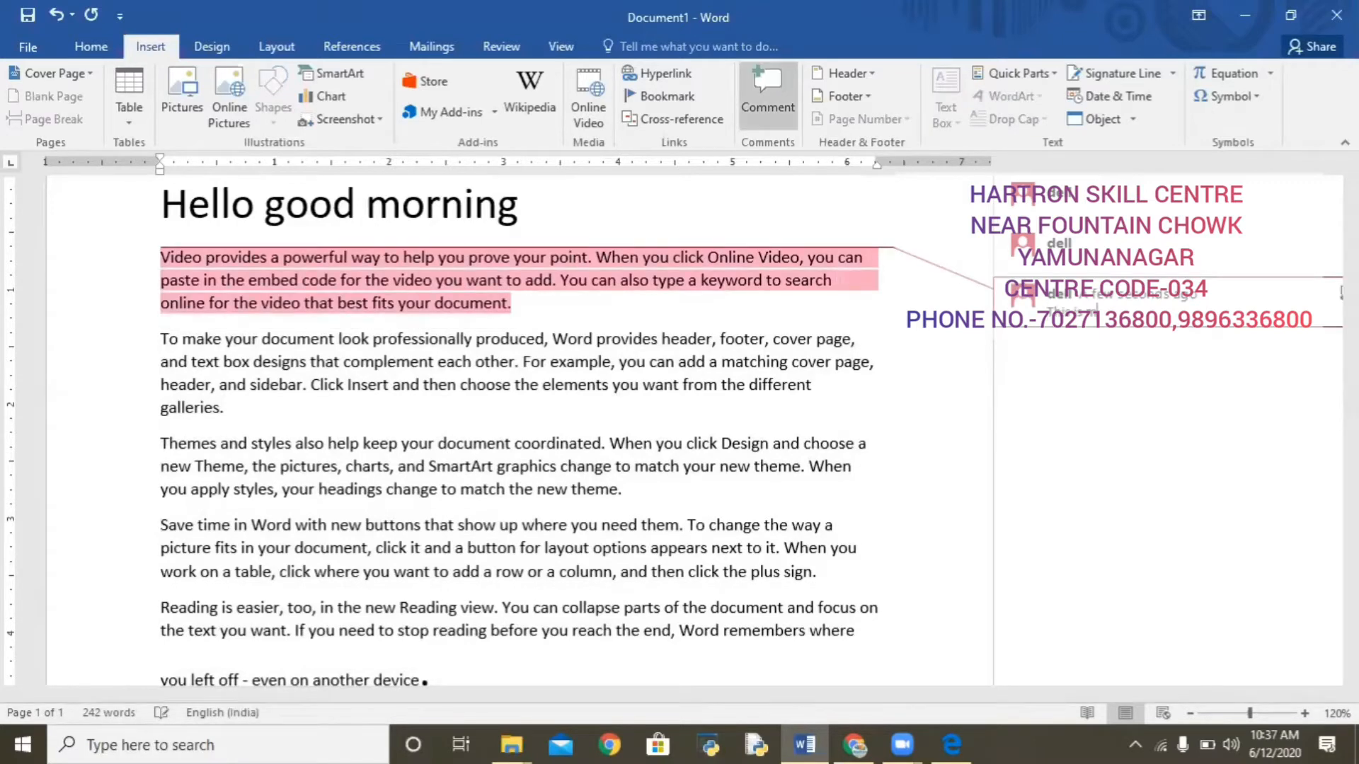
text(y comment 1)
Attach a comment reading "This is my comment 2" to the paragraph beginning "Themes and styles"
drag(161, 443, 622, 489)
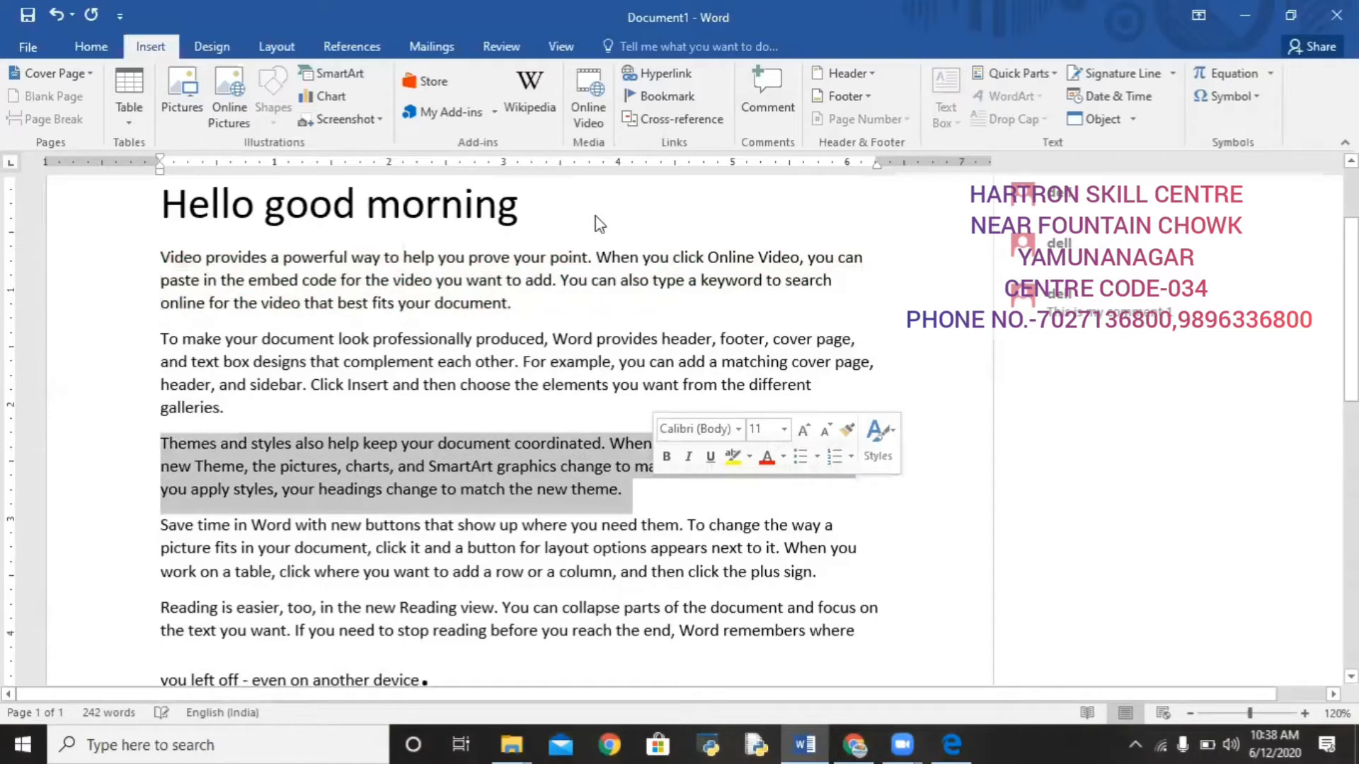
click(768, 99)
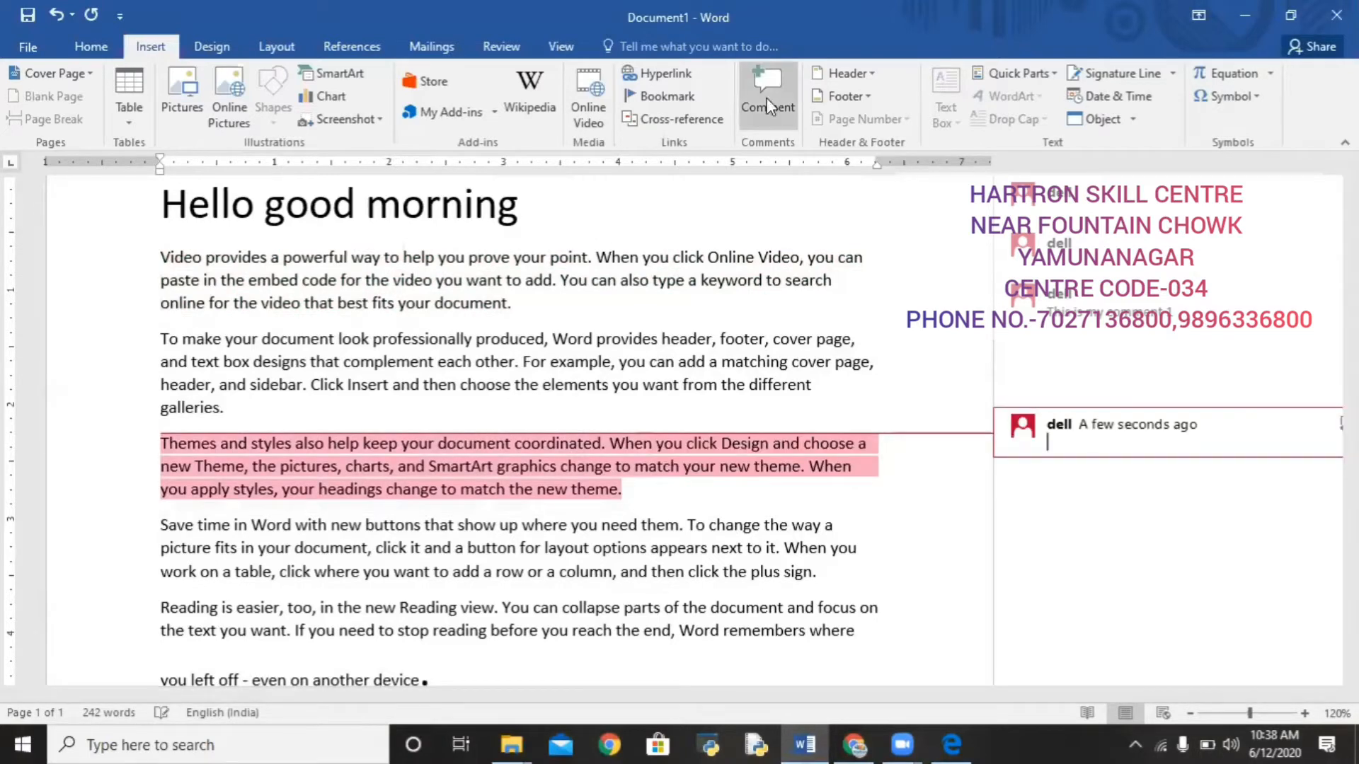
text(This is my comment)
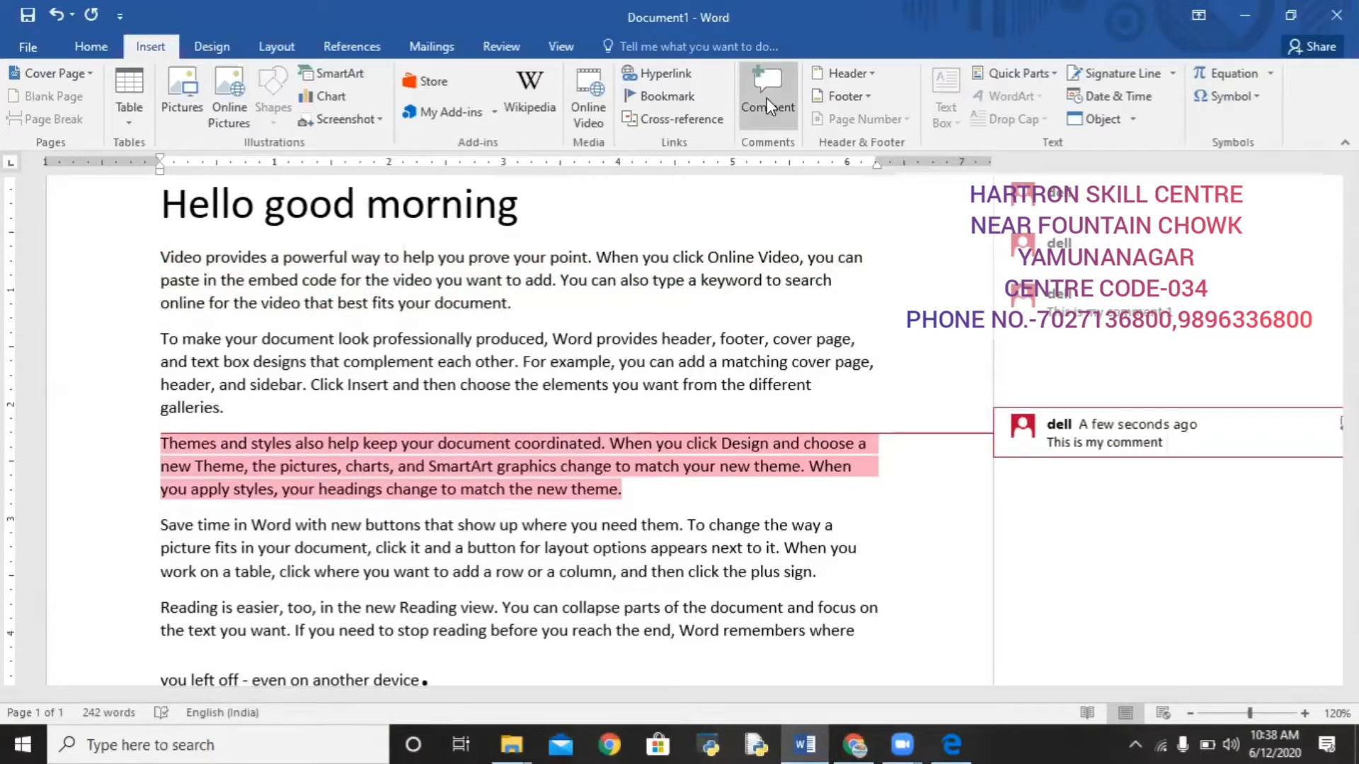
text( 2)
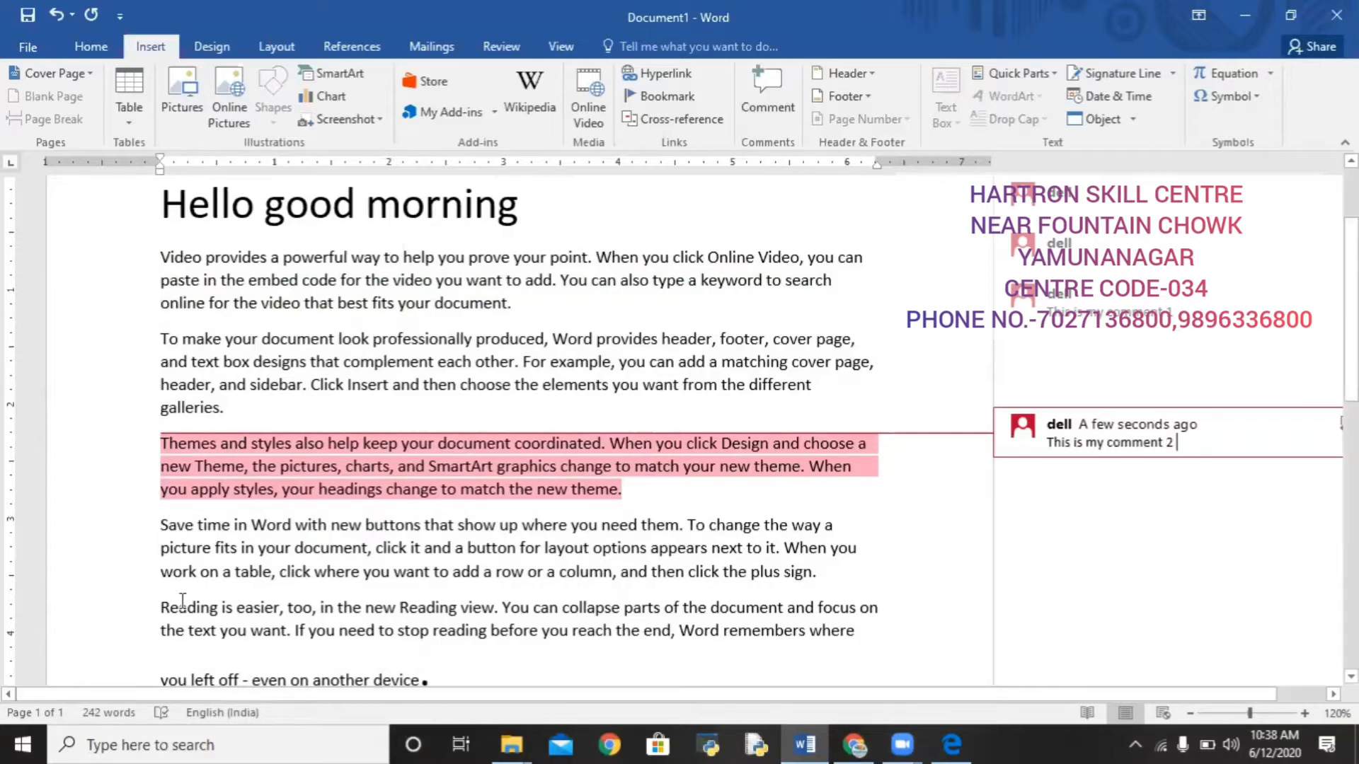
Attach a comment reading "This is my comment 3" to the first two lines of the "Reading is easier" paragraph
drag(182, 600, 858, 635)
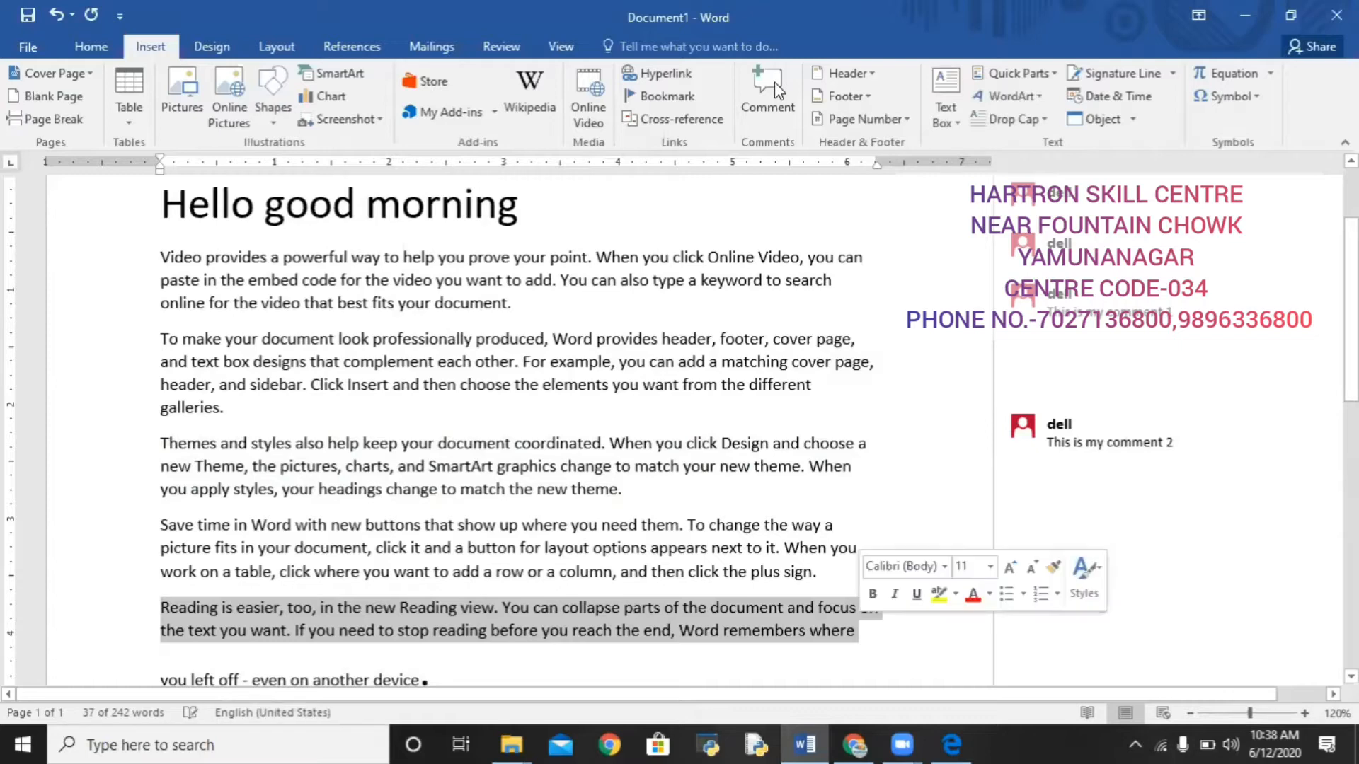
click(767, 95)
text(This is)
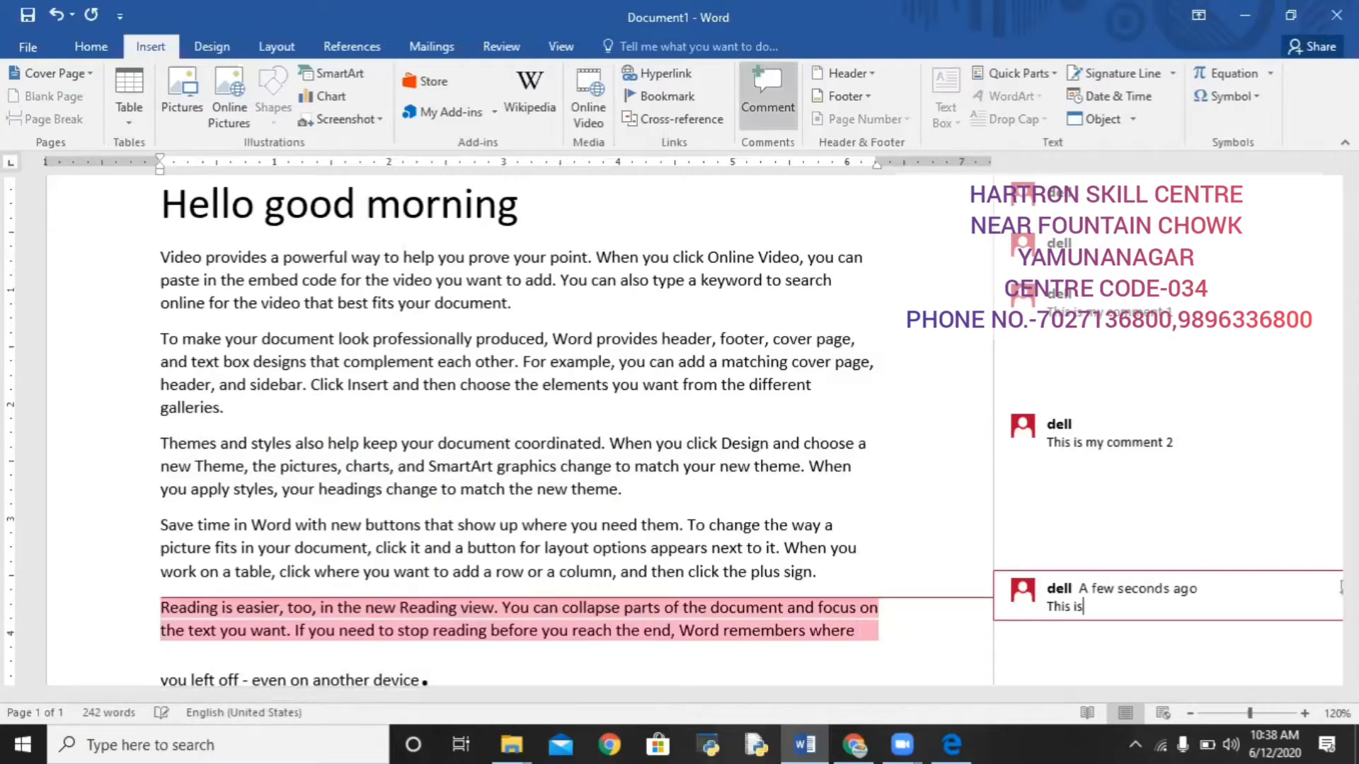
text( my comment )
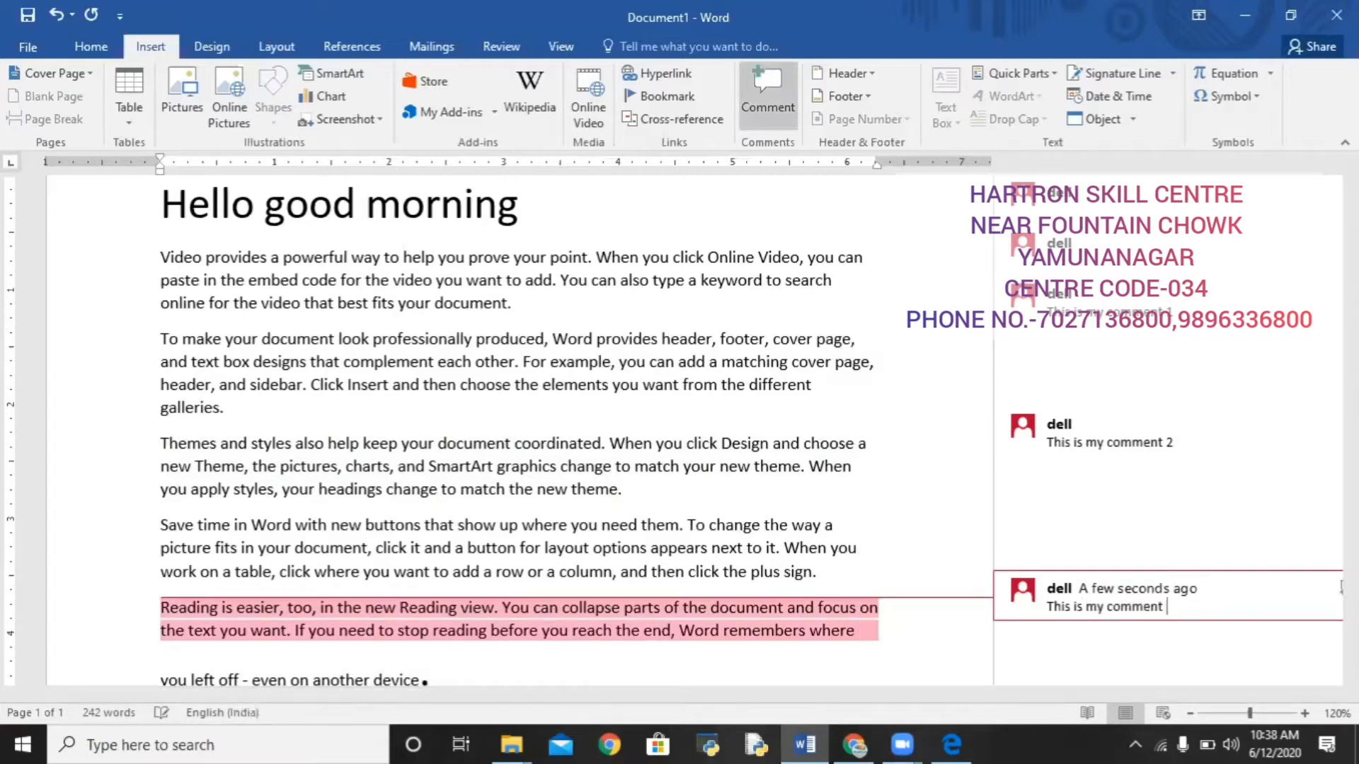
text(3)
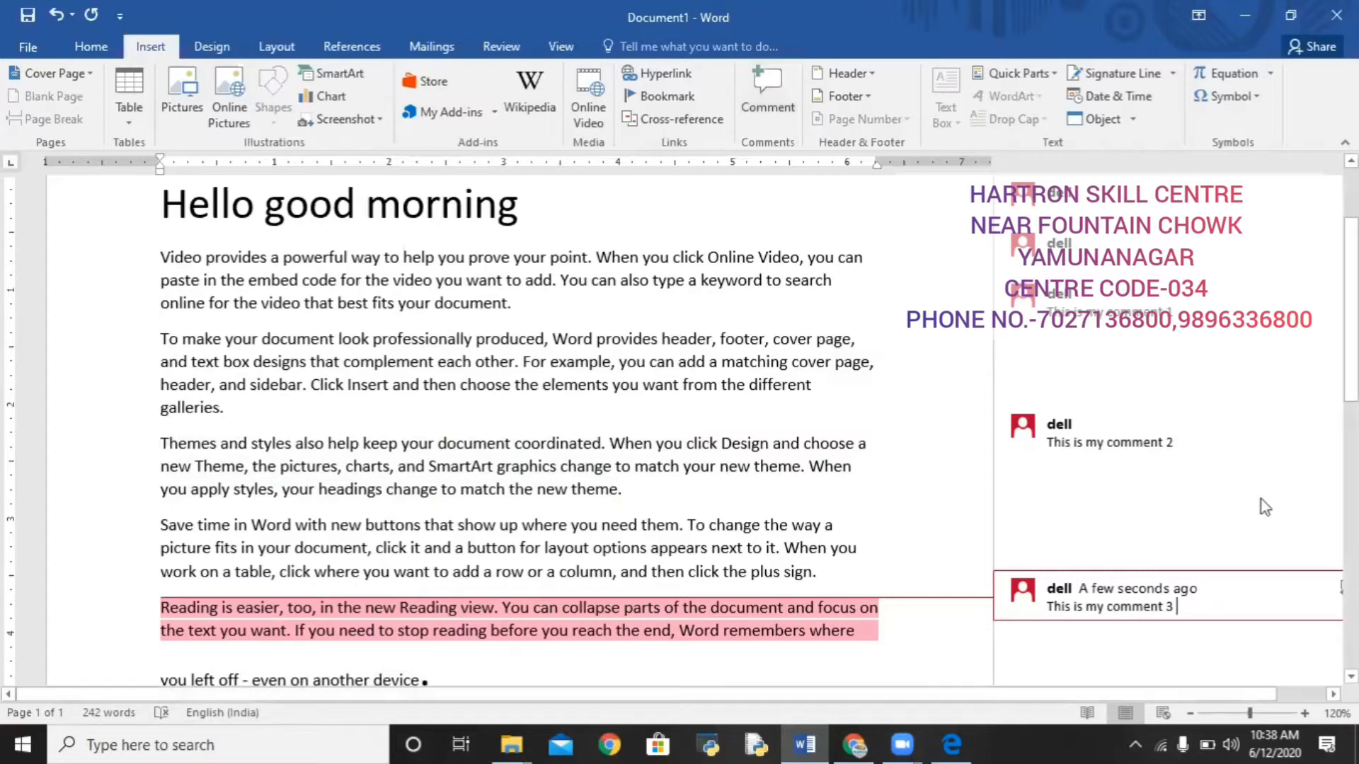
Edit the third comment's text to read "This is my comment which has been edited"
key(BackSpace)
key(BackSpace)
key(BackSpace)
key(BackSpace)
key(BackSpace)
key(BackSpace)
key(BackSpace)
key(BackSpace)
key(BackSpace)
key(BackSpace)
key(BackSpace)
text(comment)
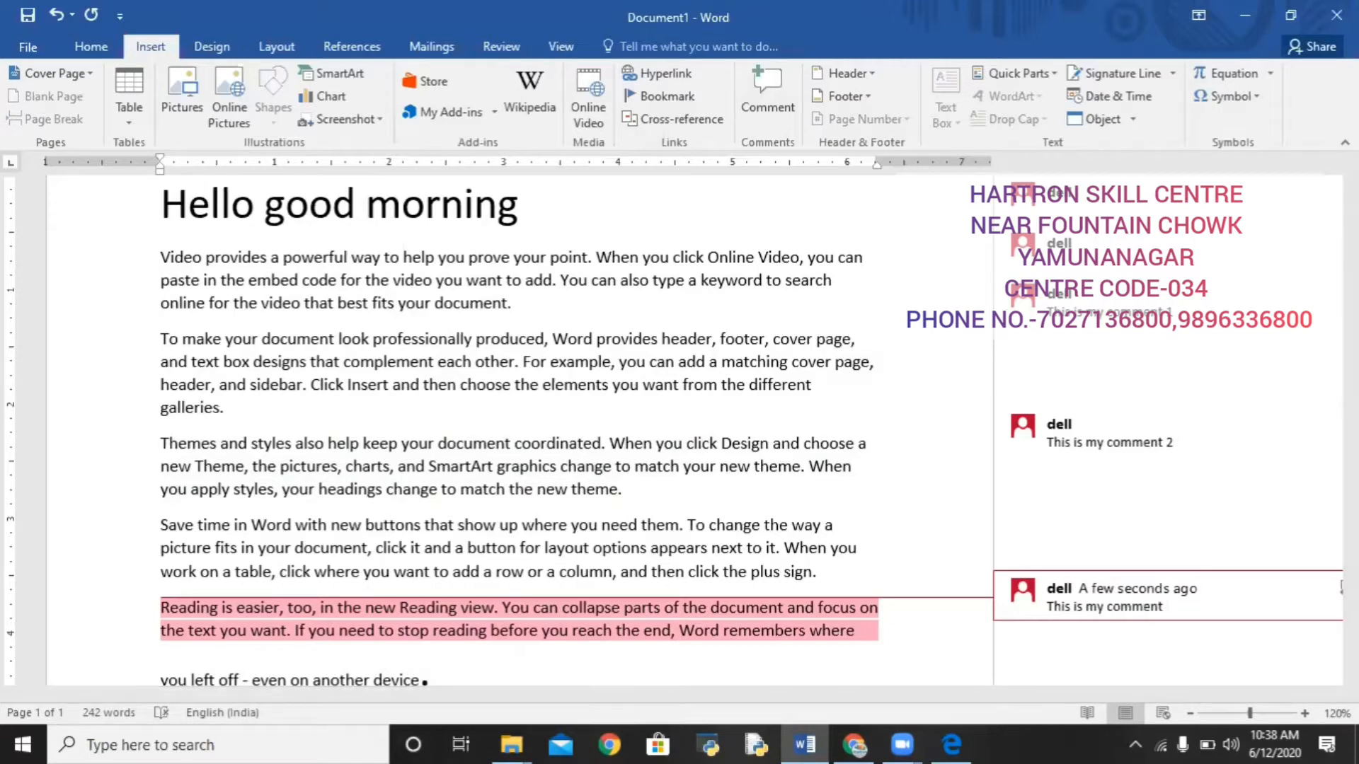
text( which has been editerd)
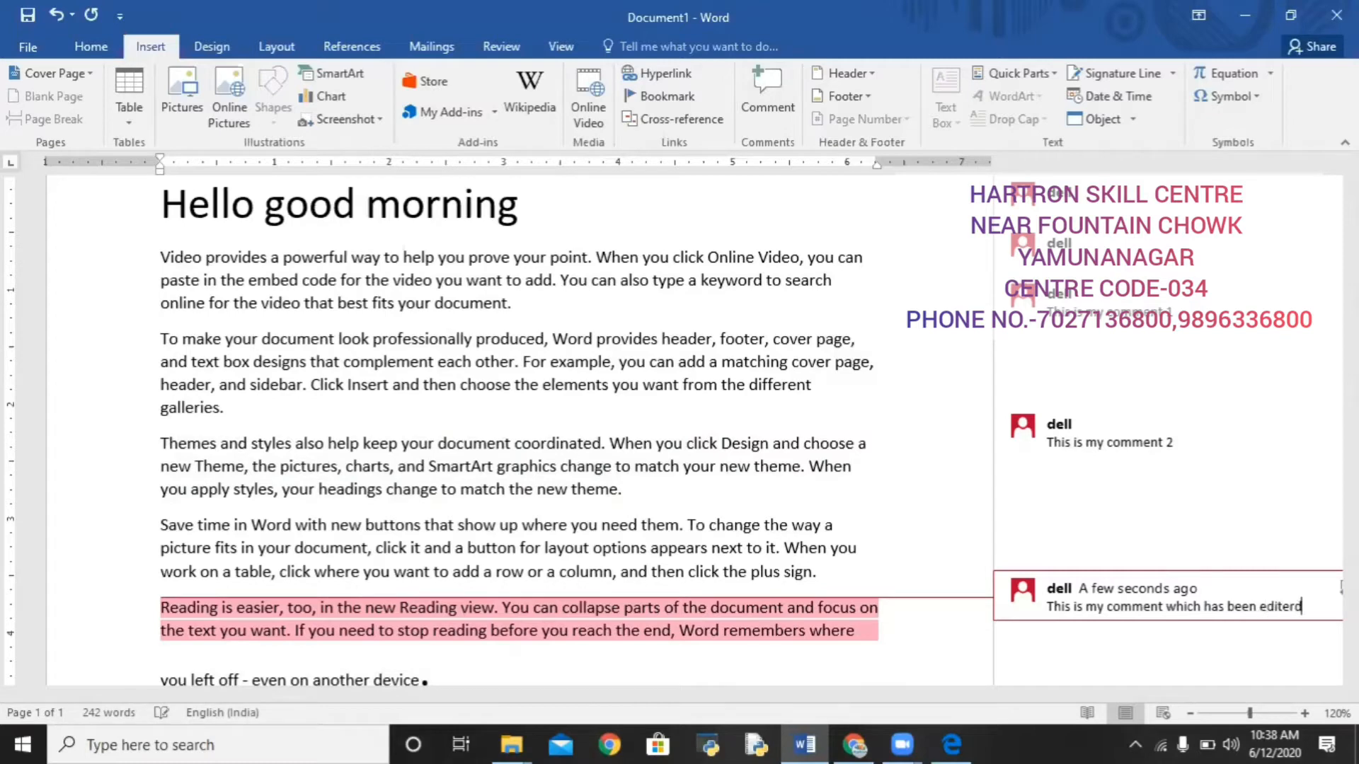
key(BackSpace)
key(BackSpace)
text(d)
click(1186, 421)
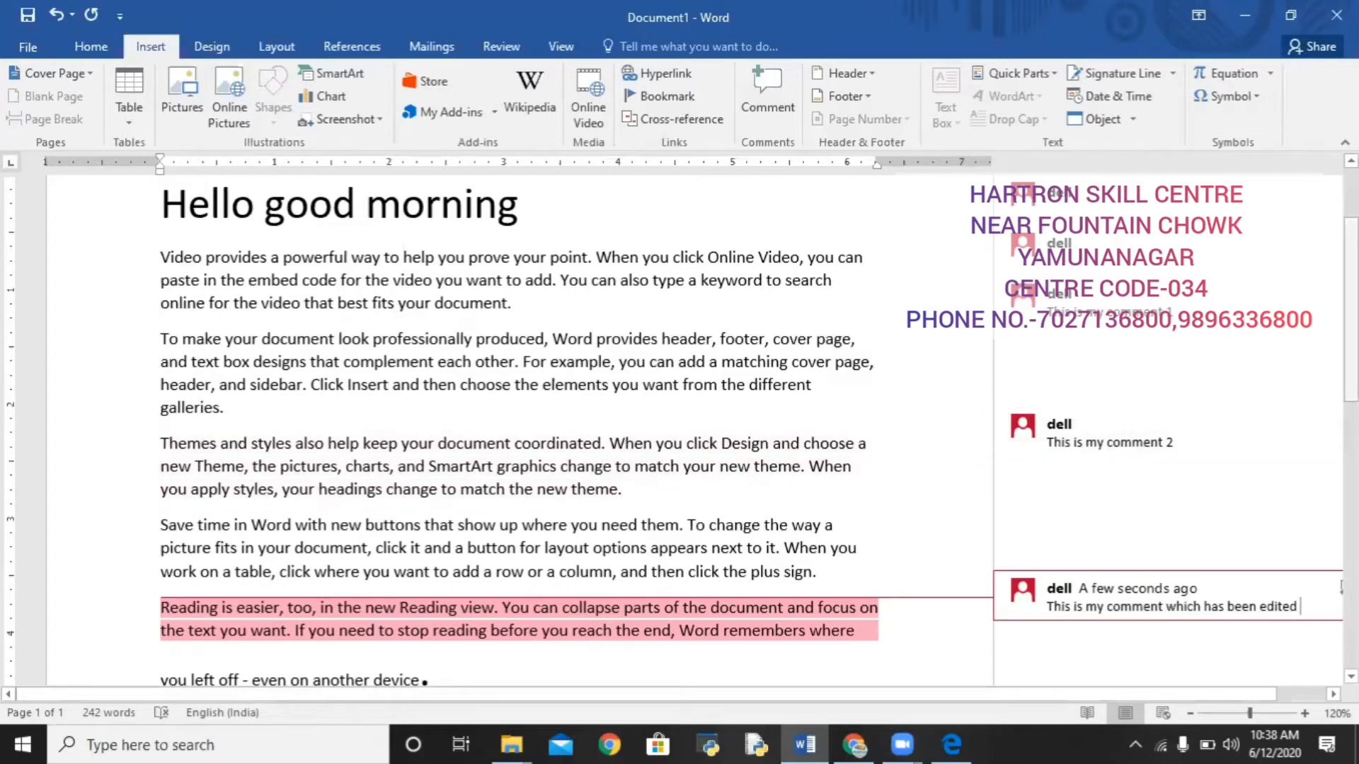
Add three empty replies to the edited comment on the "Reading is easier" paragraph
scroll(904, 59, up, 2)
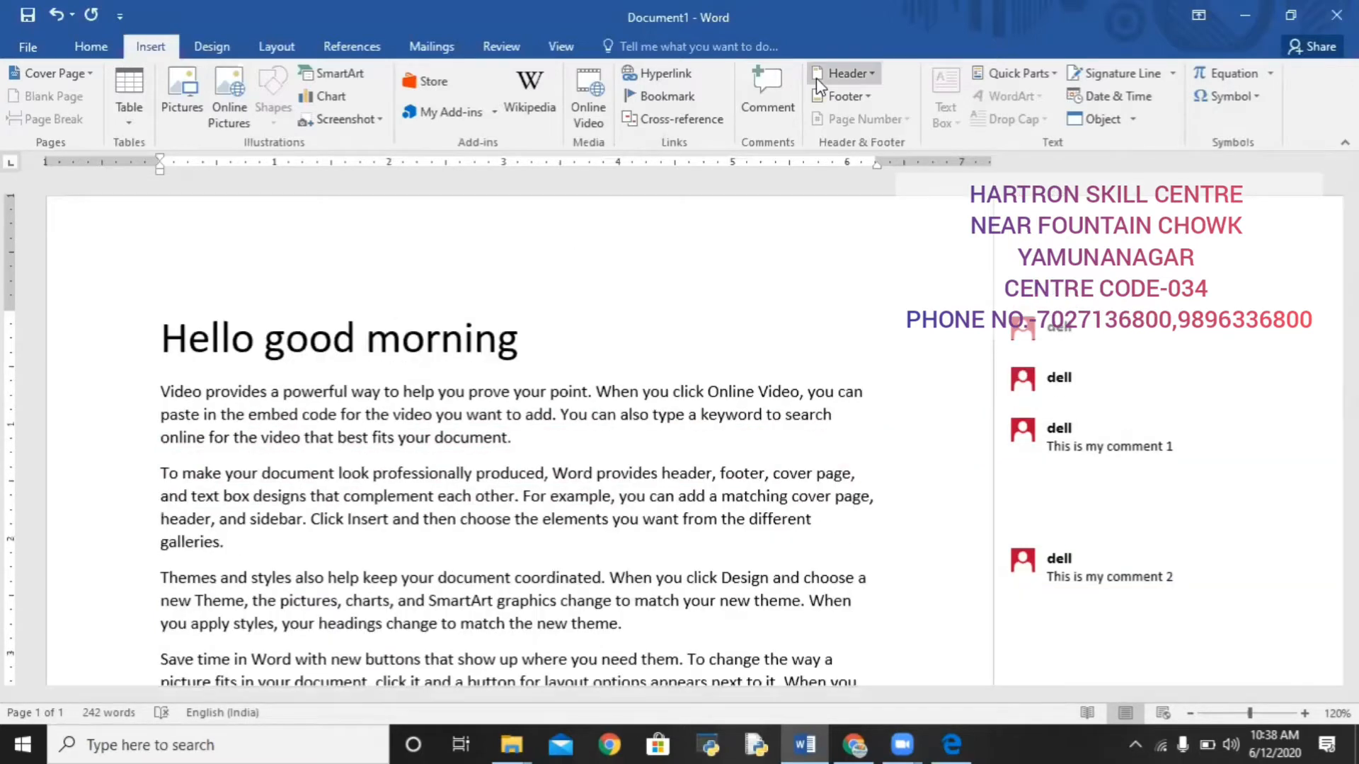
click(752, 90)
click(753, 91)
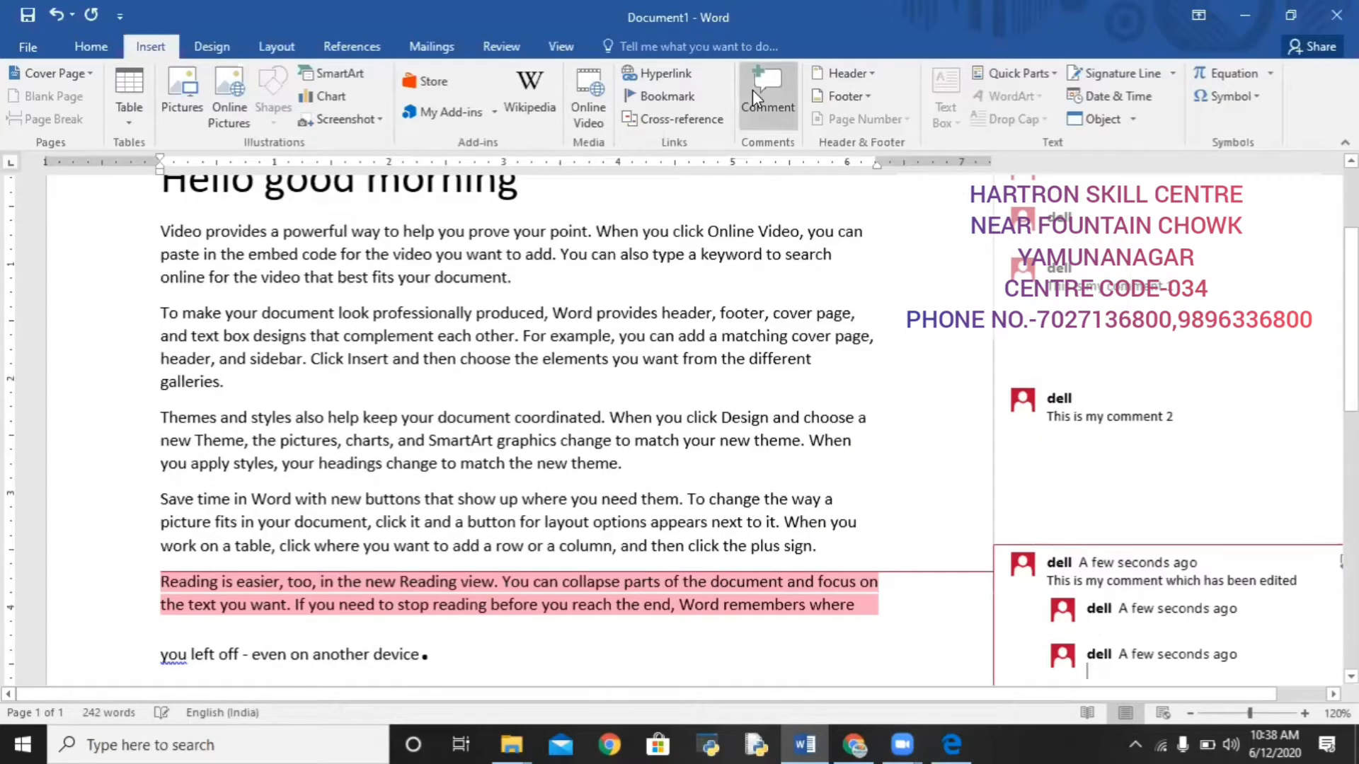
click(753, 90)
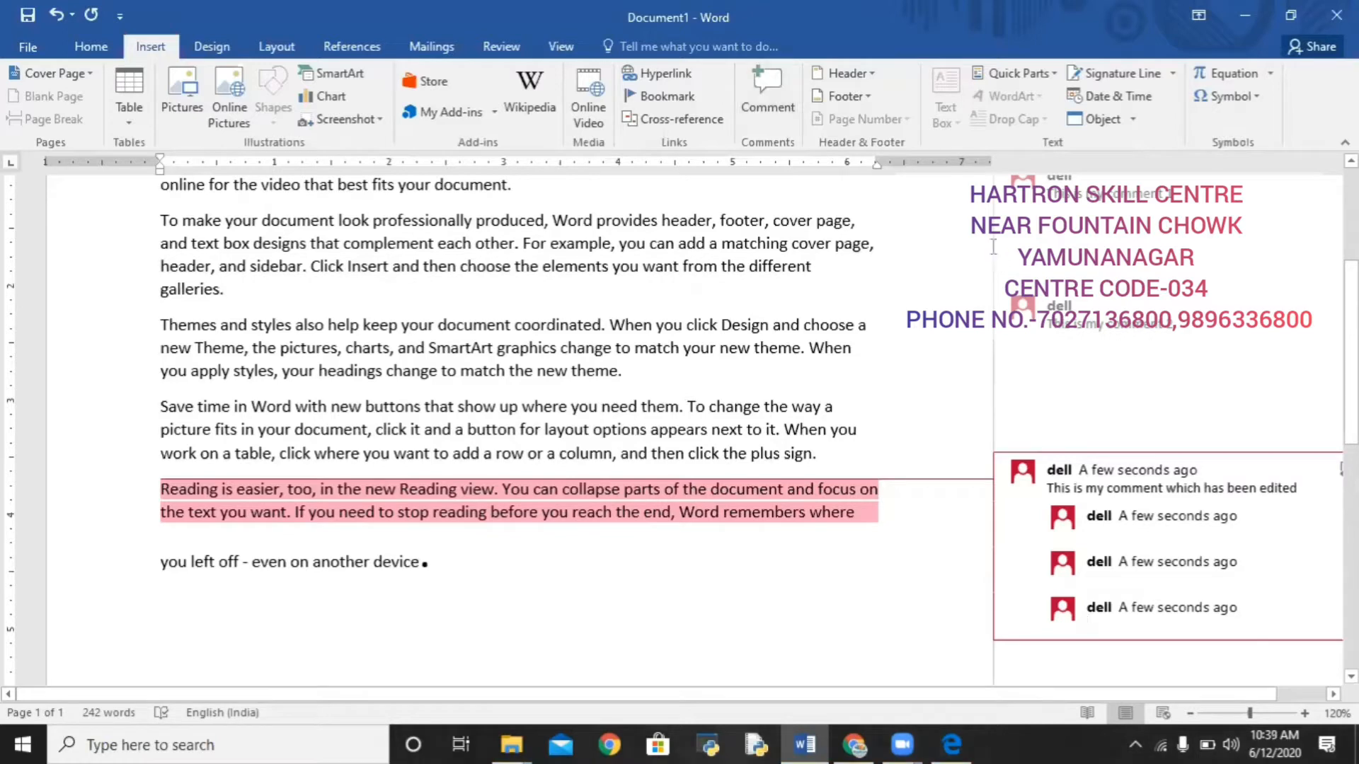
Insert an empty comment on the word "header" in the paragraph beginning "To make your document"
click(1040, 286)
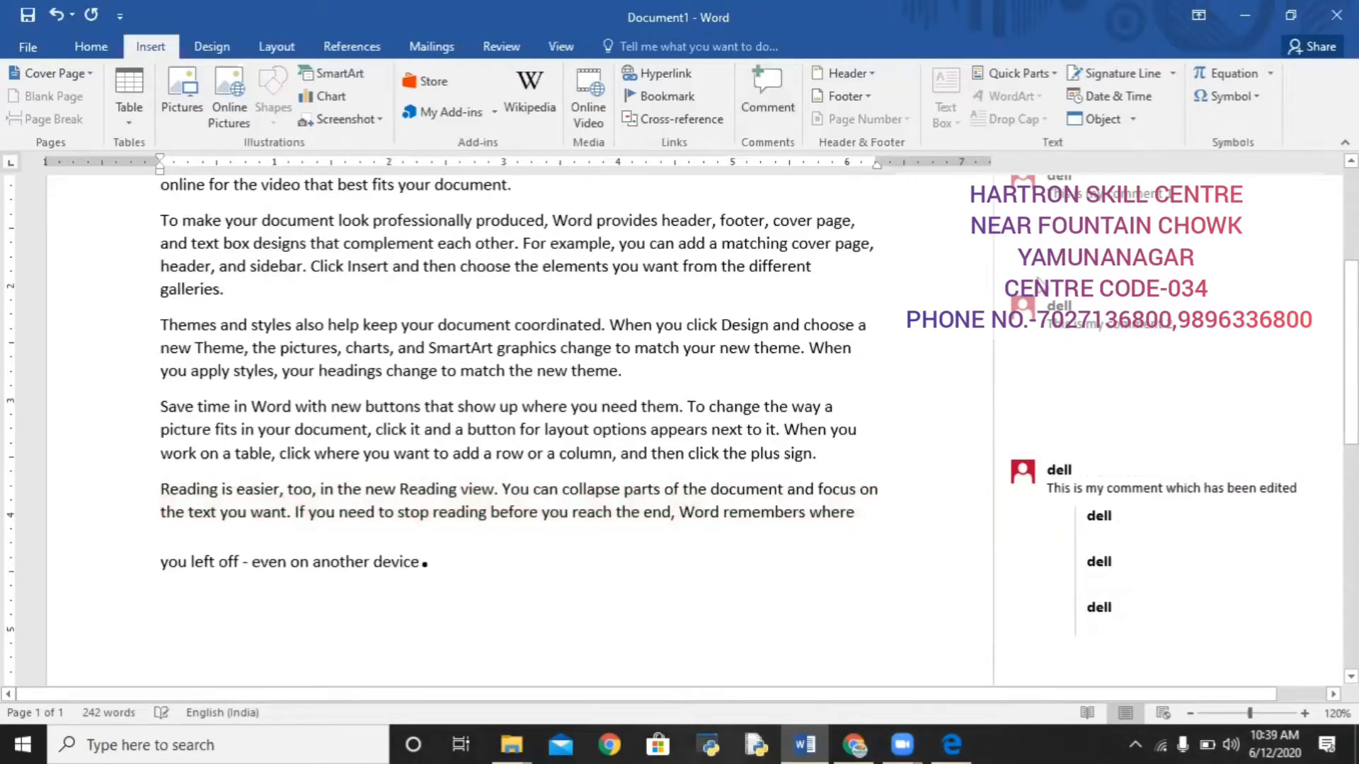
click(779, 99)
right_click(798, 136)
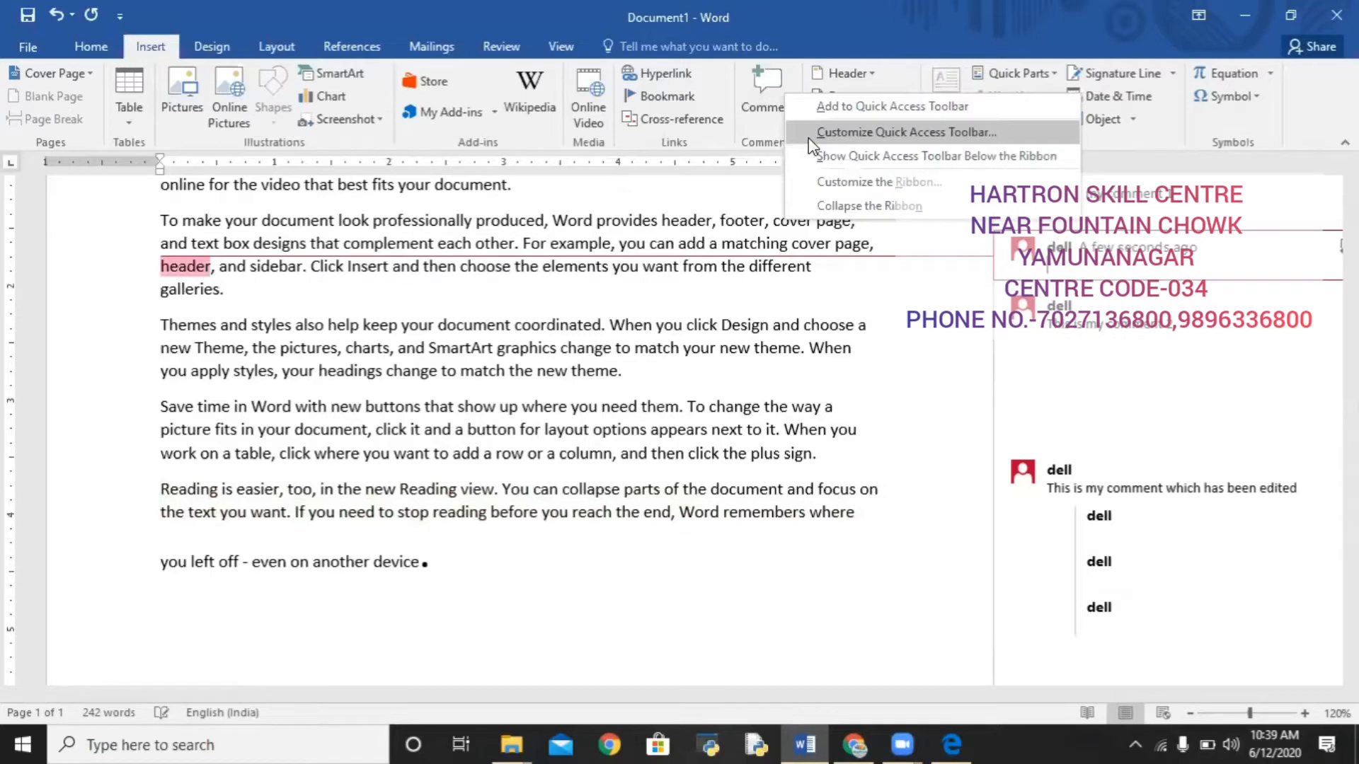
click(817, 206)
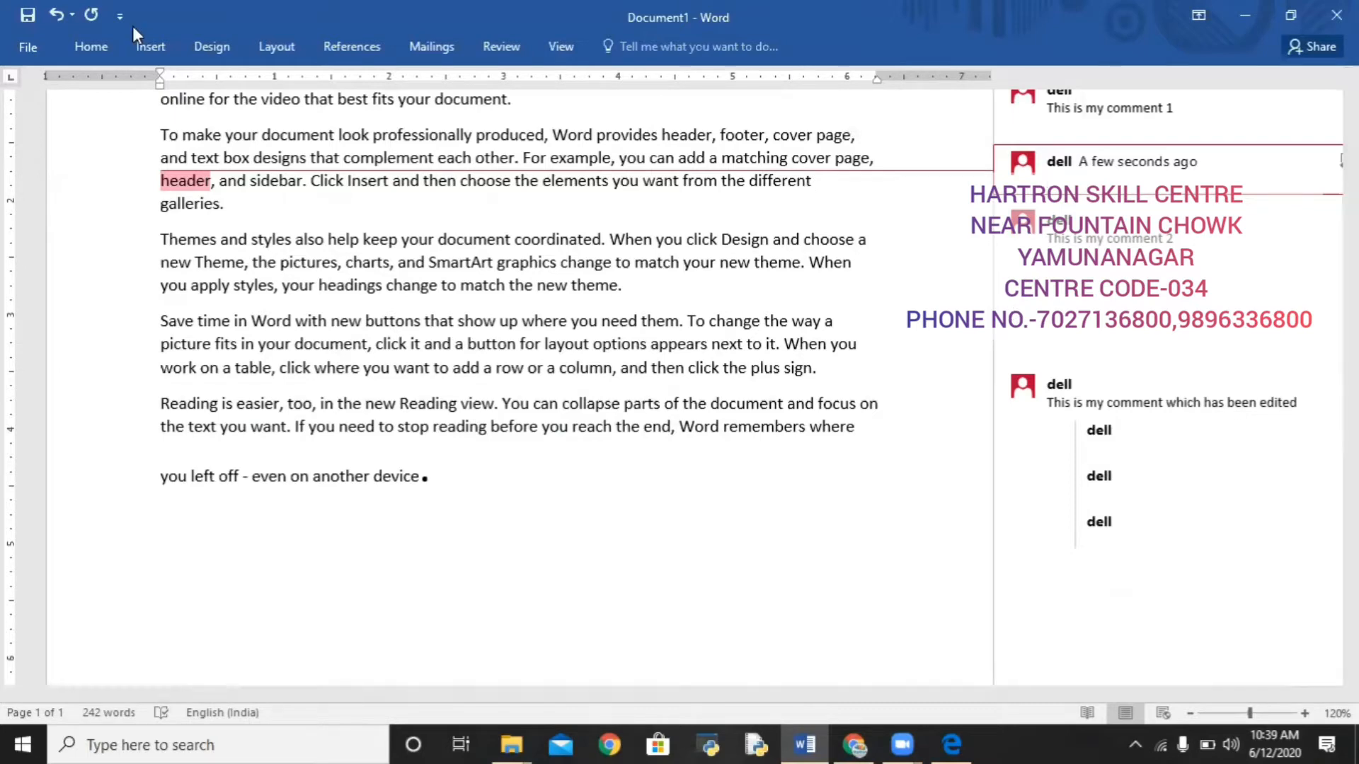
click(148, 46)
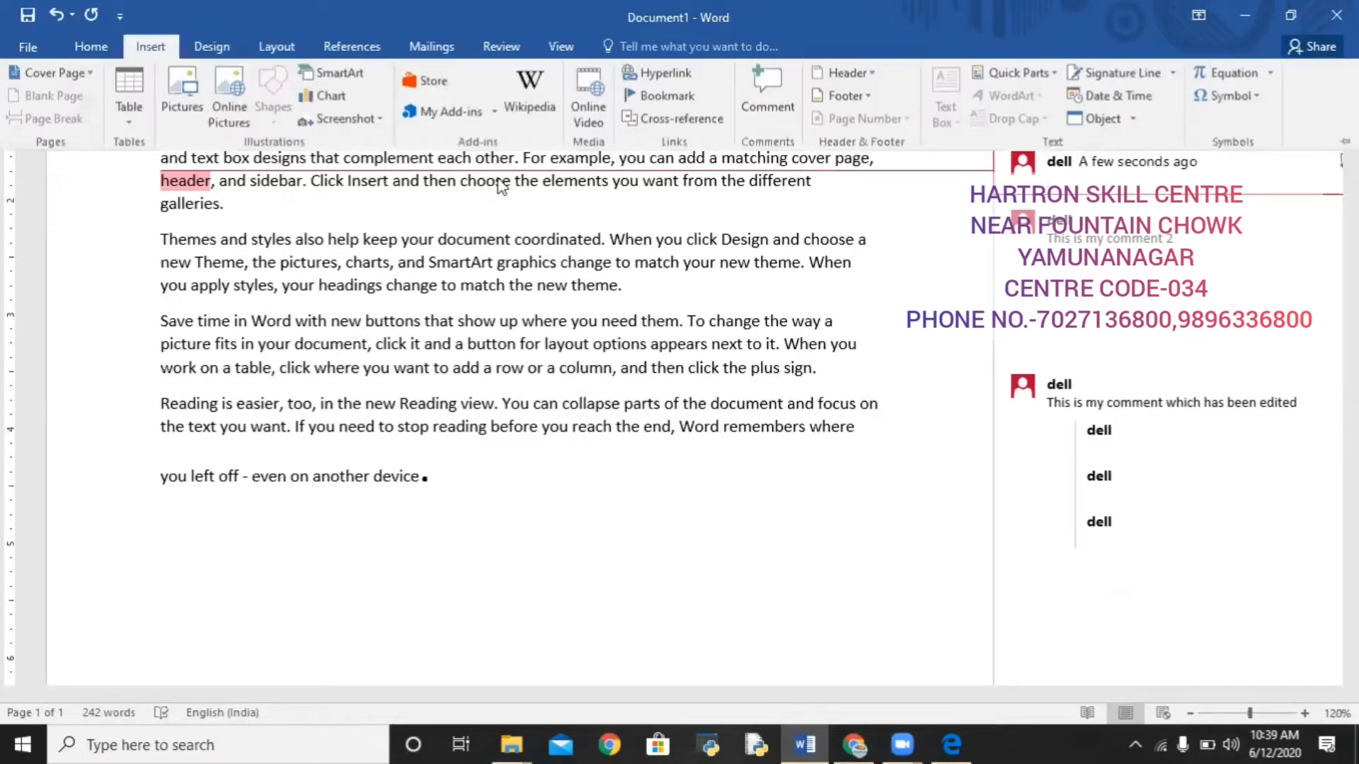
right_click(744, 117)
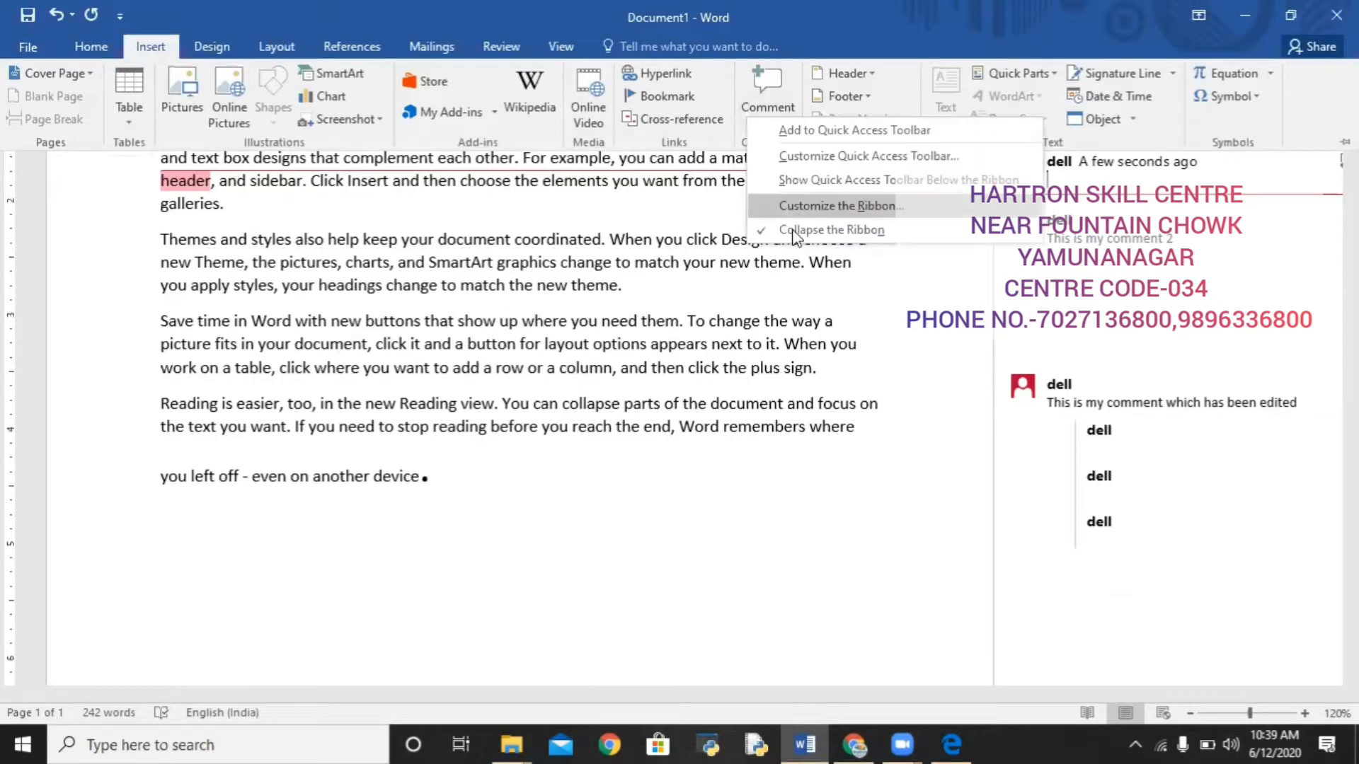
click(796, 230)
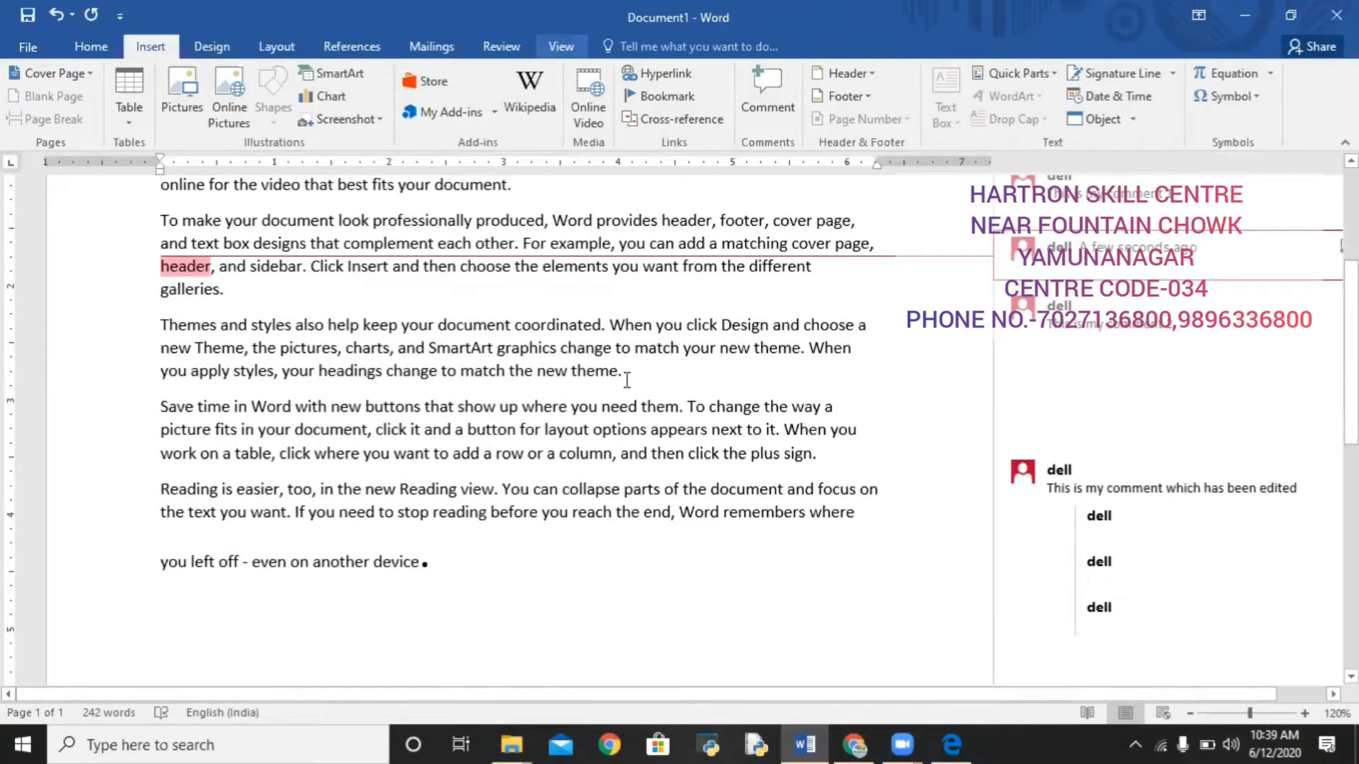
Undo the comments and all earlier edits back to the line "GOOD MORNING STUDENTS !!"
key(ctrl+z)
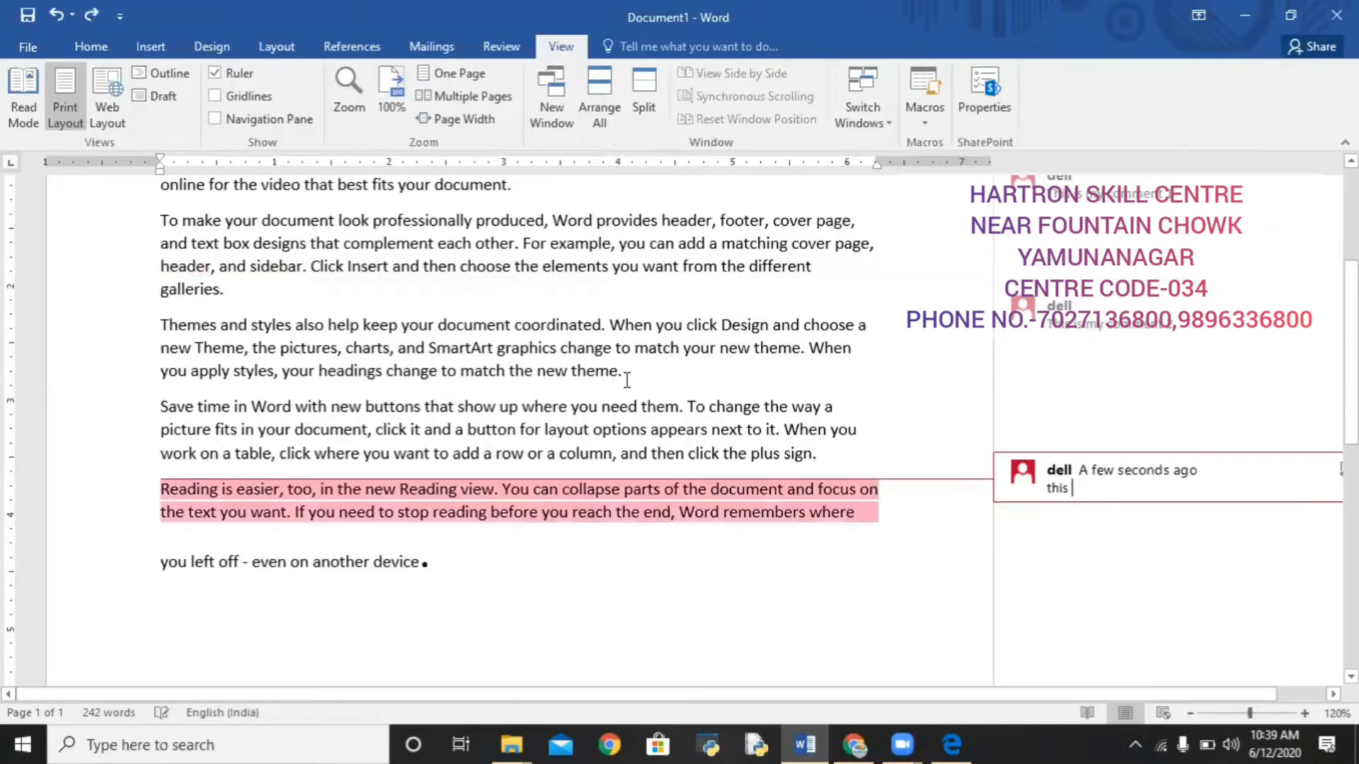
key(ctrl+z)
key(ctrl+z)
key(ctrl+z)
key(ctrl+z)
key(ctrl+z)
key(ctrl+z)
key(ctrl+z)
key(ctrl+z)
key(ctrl+z)
key(ctrl+z)
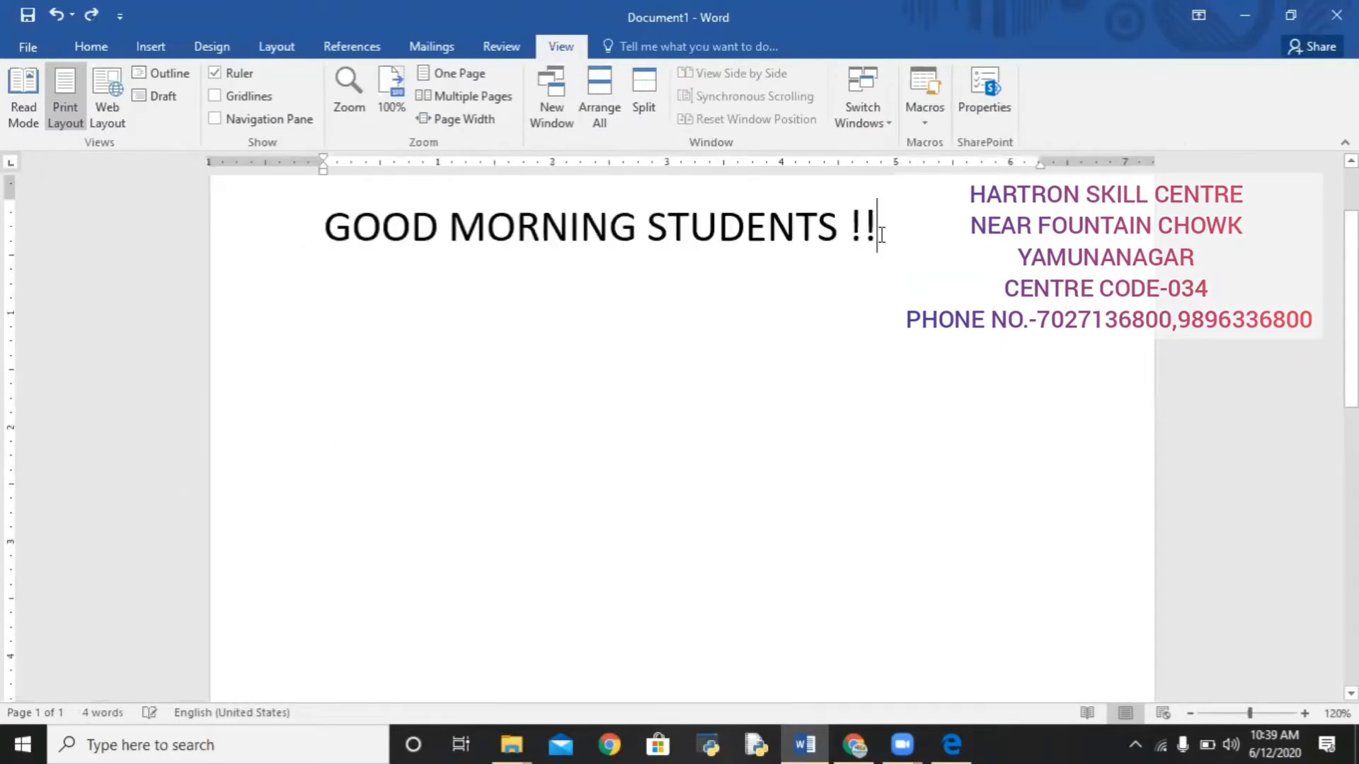
Delete the whole line "GOOD MORNING STUDENTS !!" to leave the document empty
key(BackSpace)
key(BackSpace)
key(BackSpace)
key(BackSpace)
key(BackSpace)
key(BackSpace)
key(BackSpace)
key(BackSpace)
key(BackSpace)
key(BackSpace)
key(BackSpace)
key(BackSpace)
key(BackSpace)
key(BackSpace)
key(BackSpace)
key(BackSpace)
key(BackSpace)
key(BackSpace)
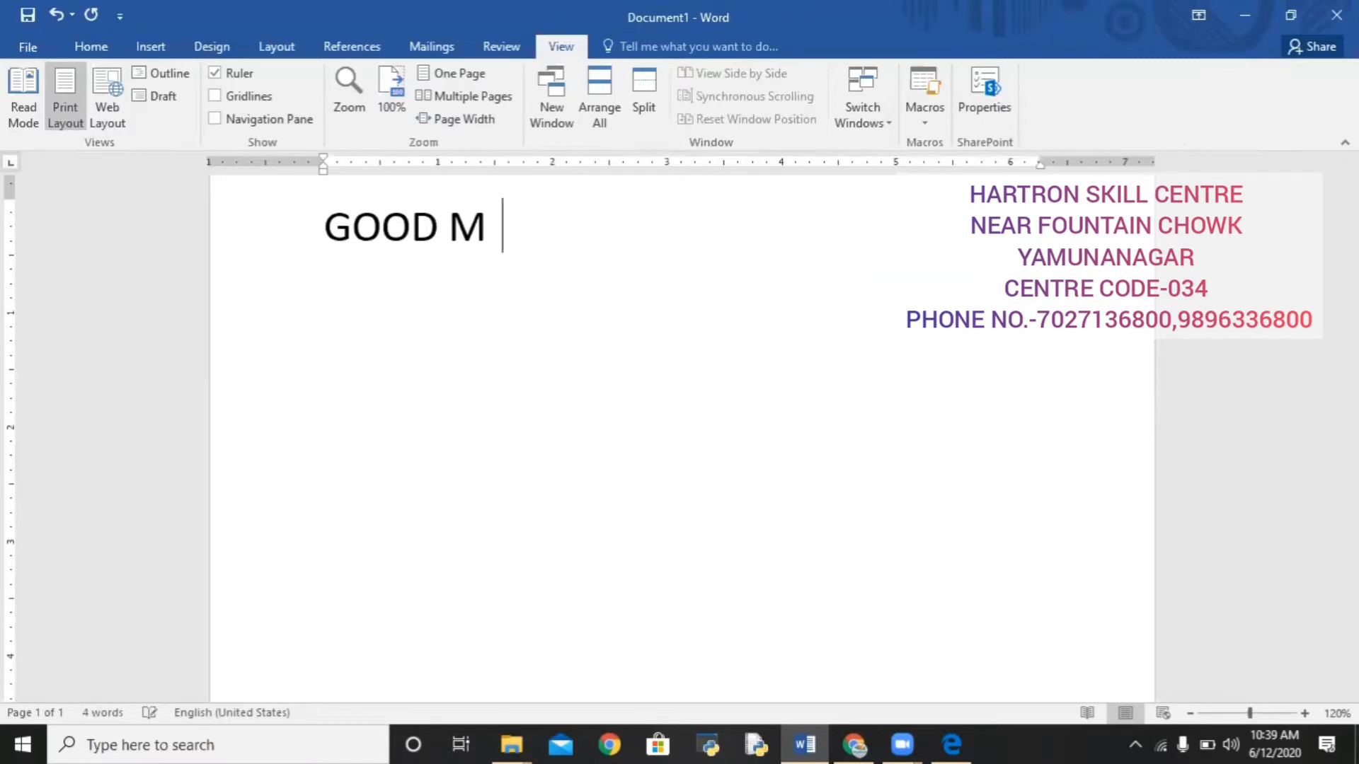
key(BackSpace)
key(BackSpace)
key(BackSpace)
key(BackSpace)
key(BackSpace)
key(BackSpace)
key(BackSpace)
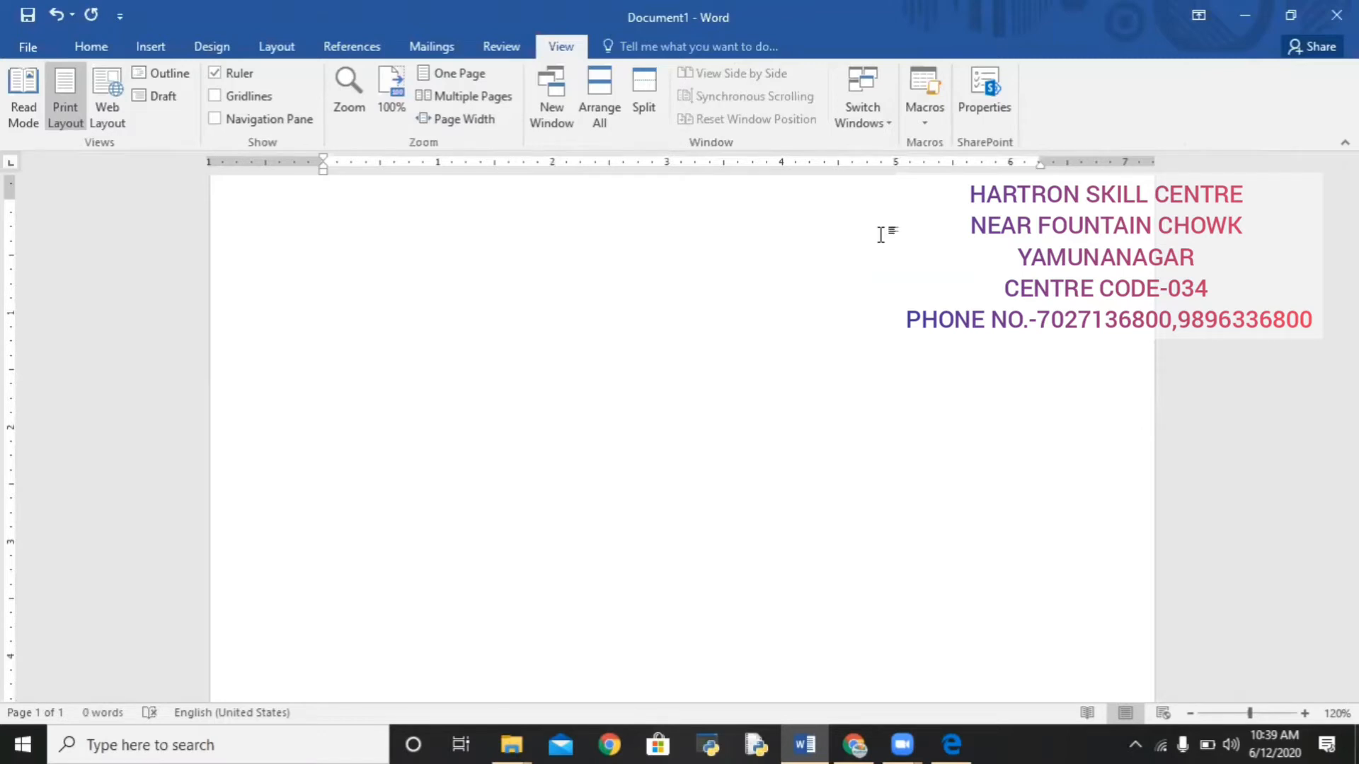
Generate sample paragraphs in the empty document with =rand()
text(=rand())
key(Return)
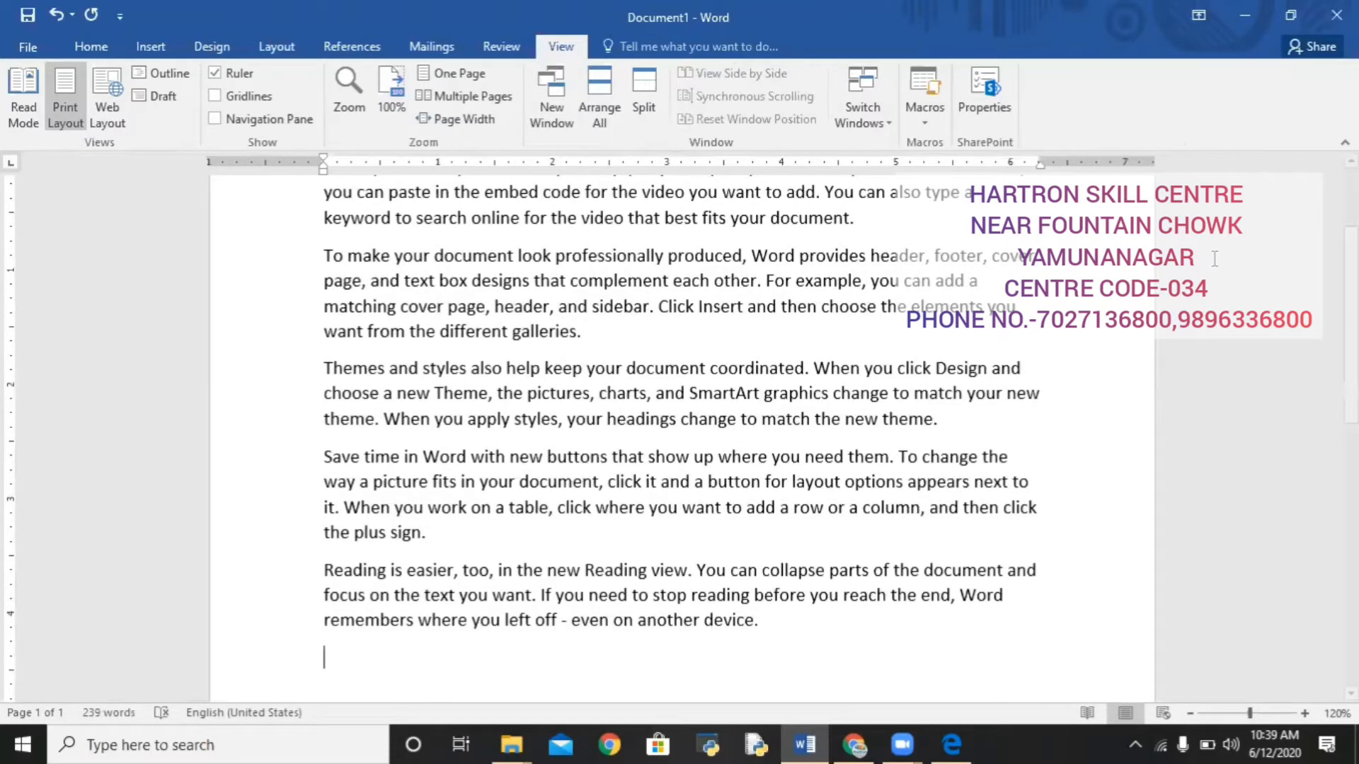
scroll(806, 326, up, 3)
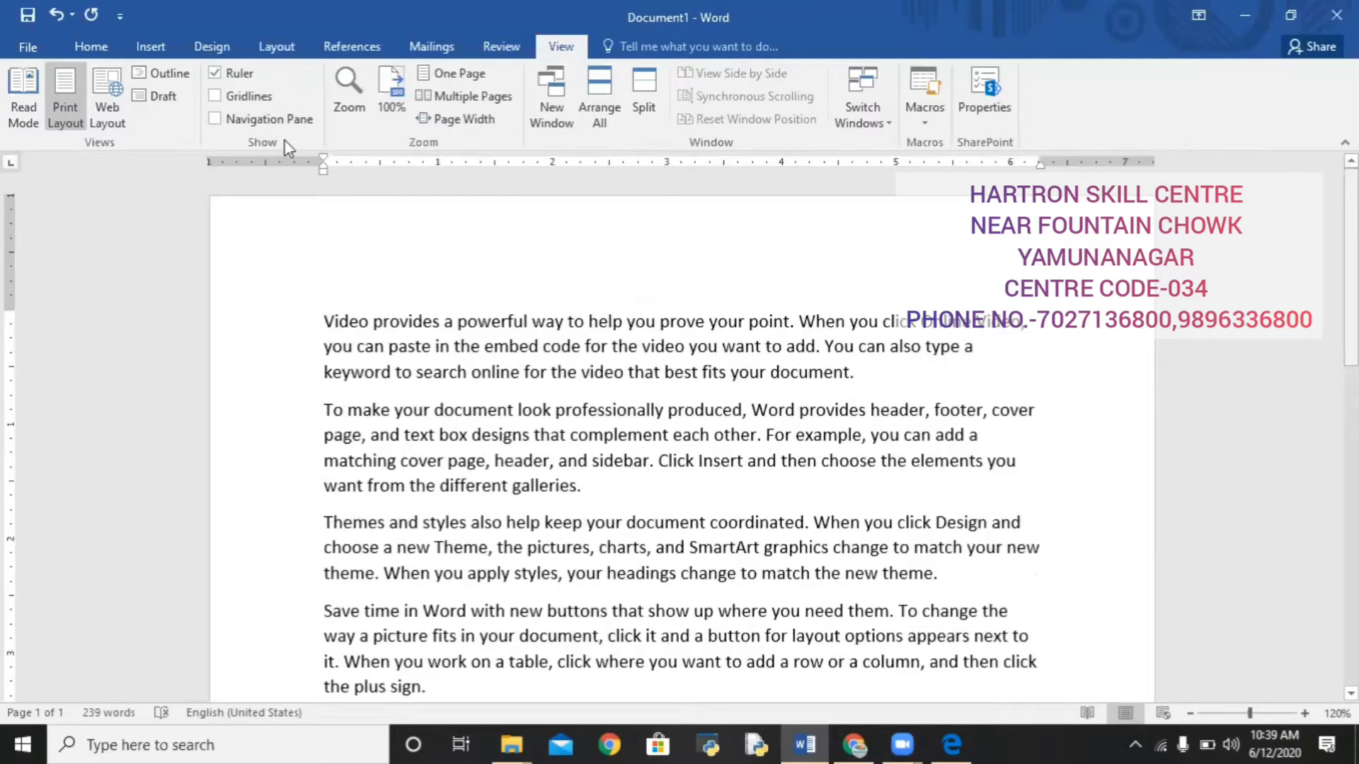
Insert blank pages after the end of the "Reading is easier" paragraph until the document has 9 pages
click(160, 46)
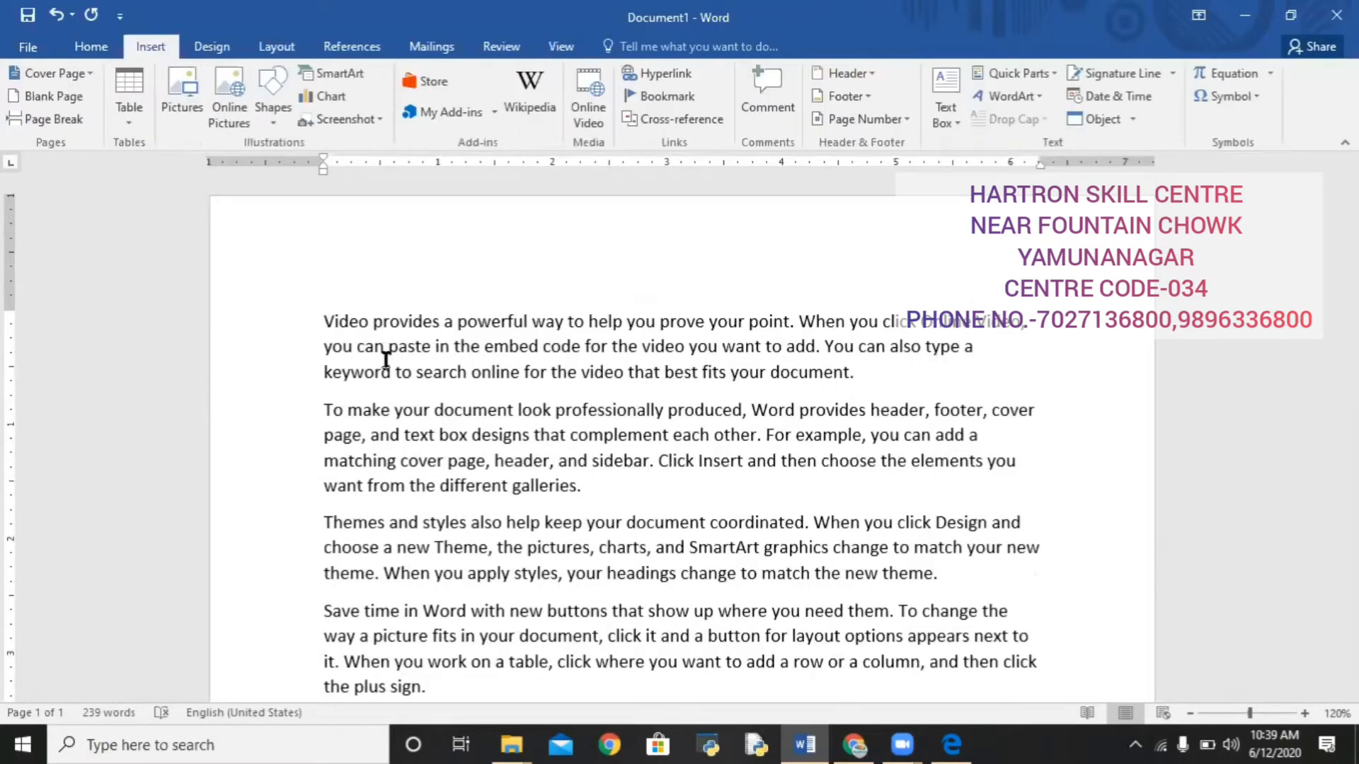
drag(669, 253, 666, 253)
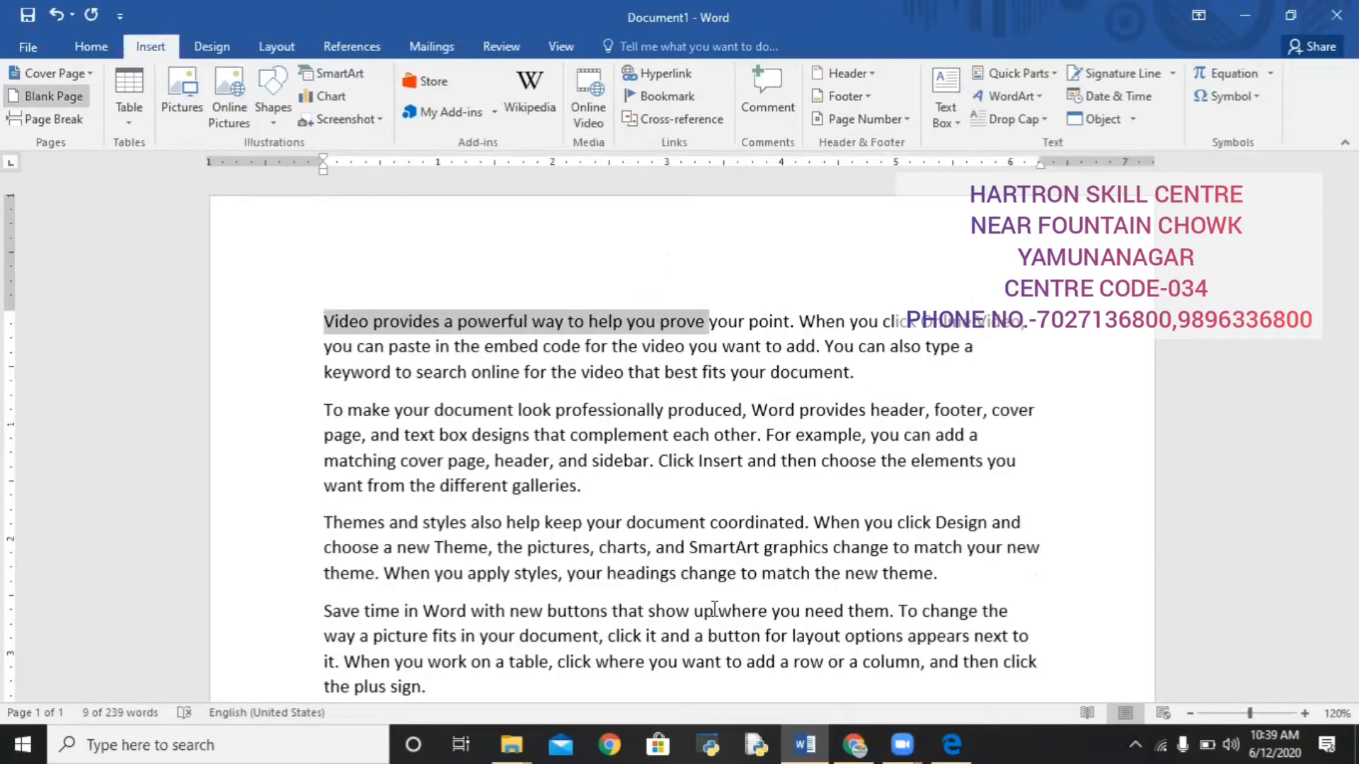
scroll(957, 380, down, 5)
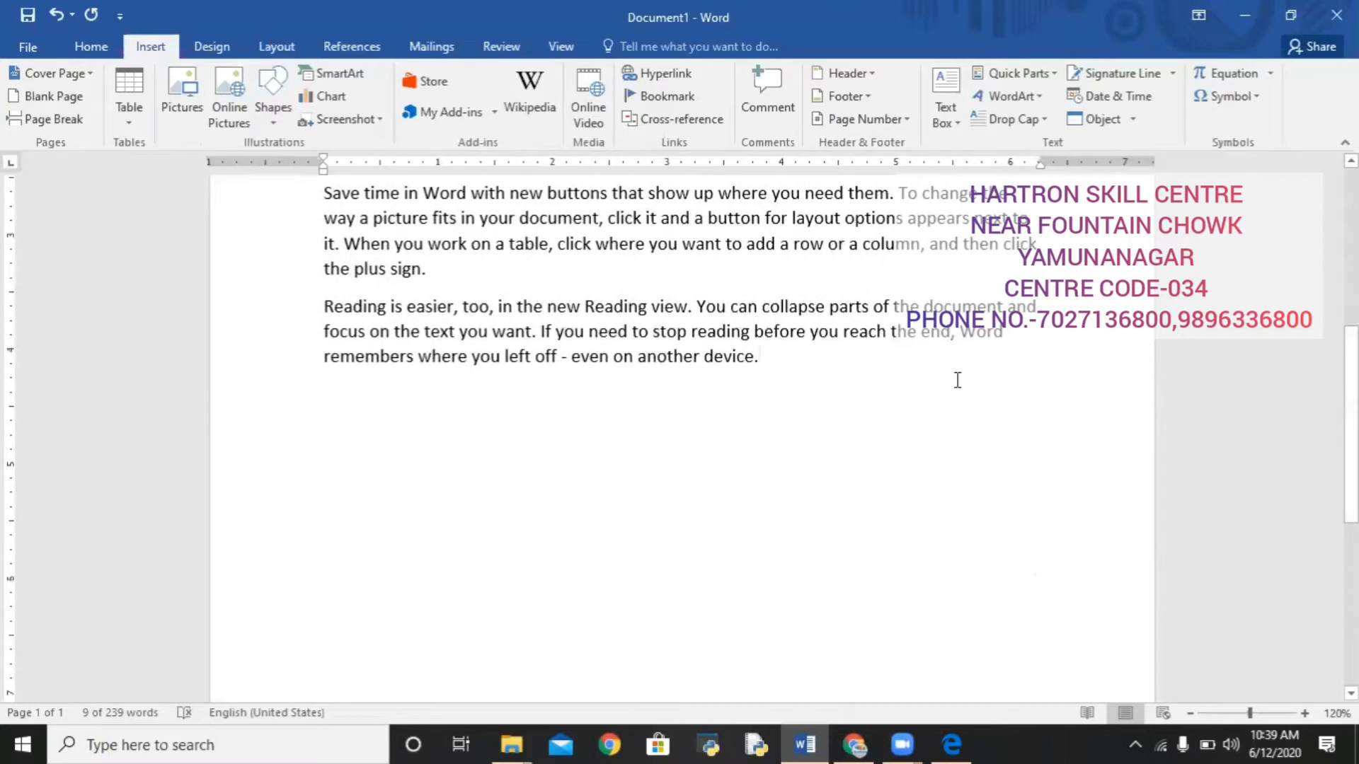
click(957, 380)
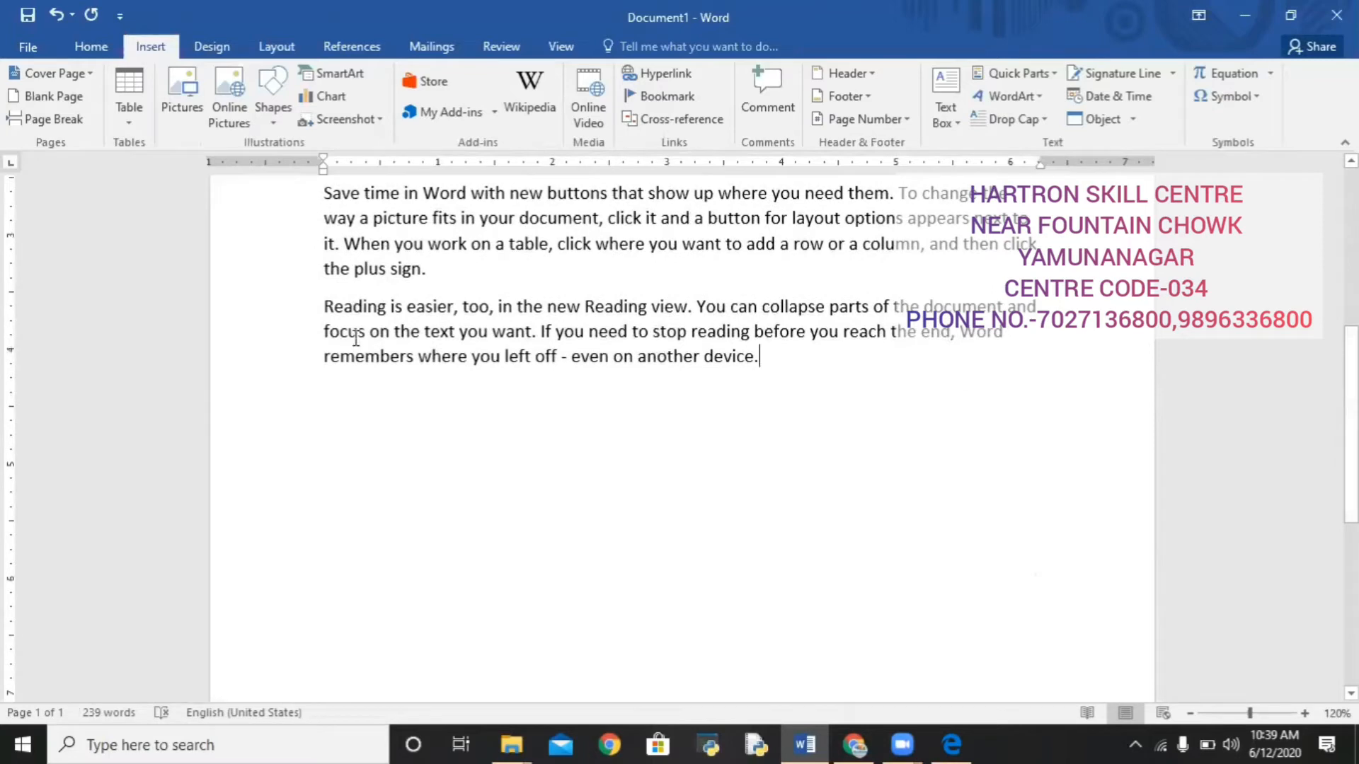
click(36, 88)
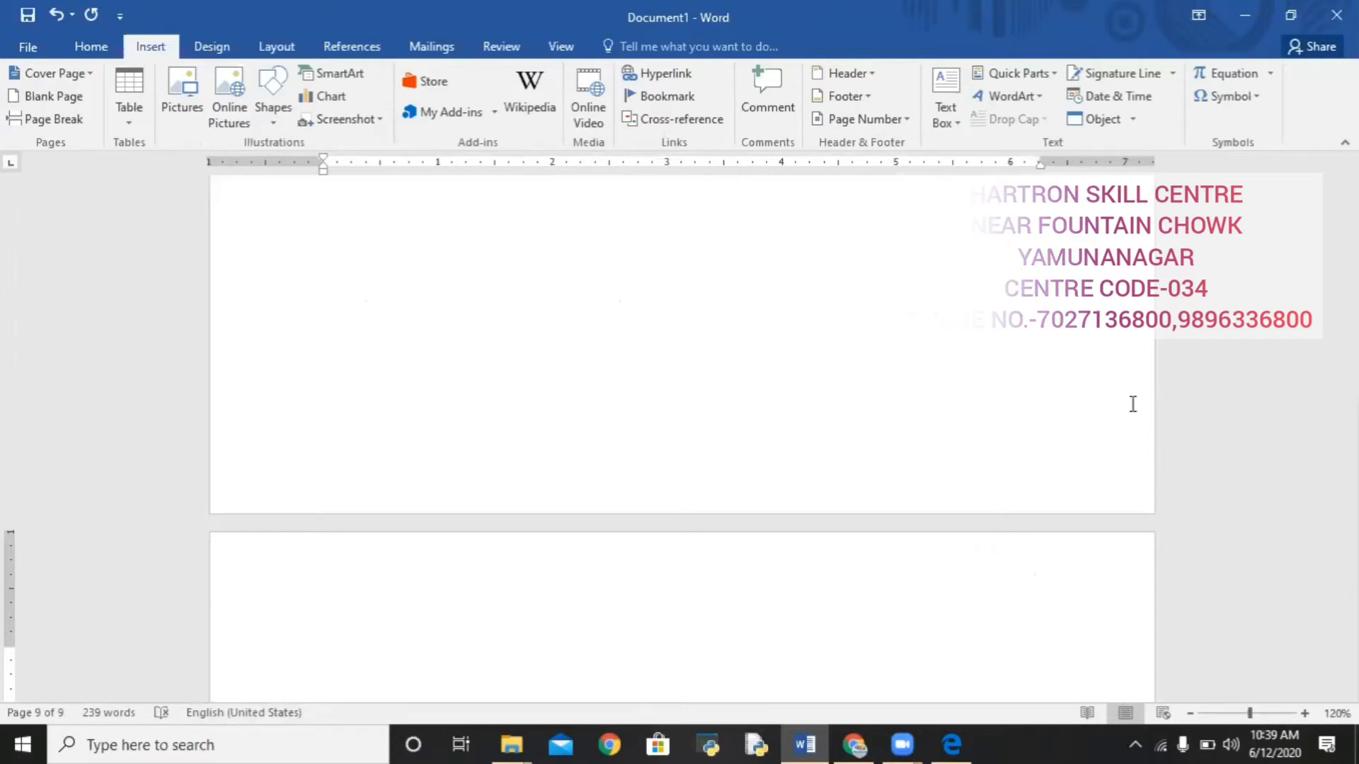
Insert the built-in Banded header from the first page of the document
drag(1350, 626, 1350, 177)
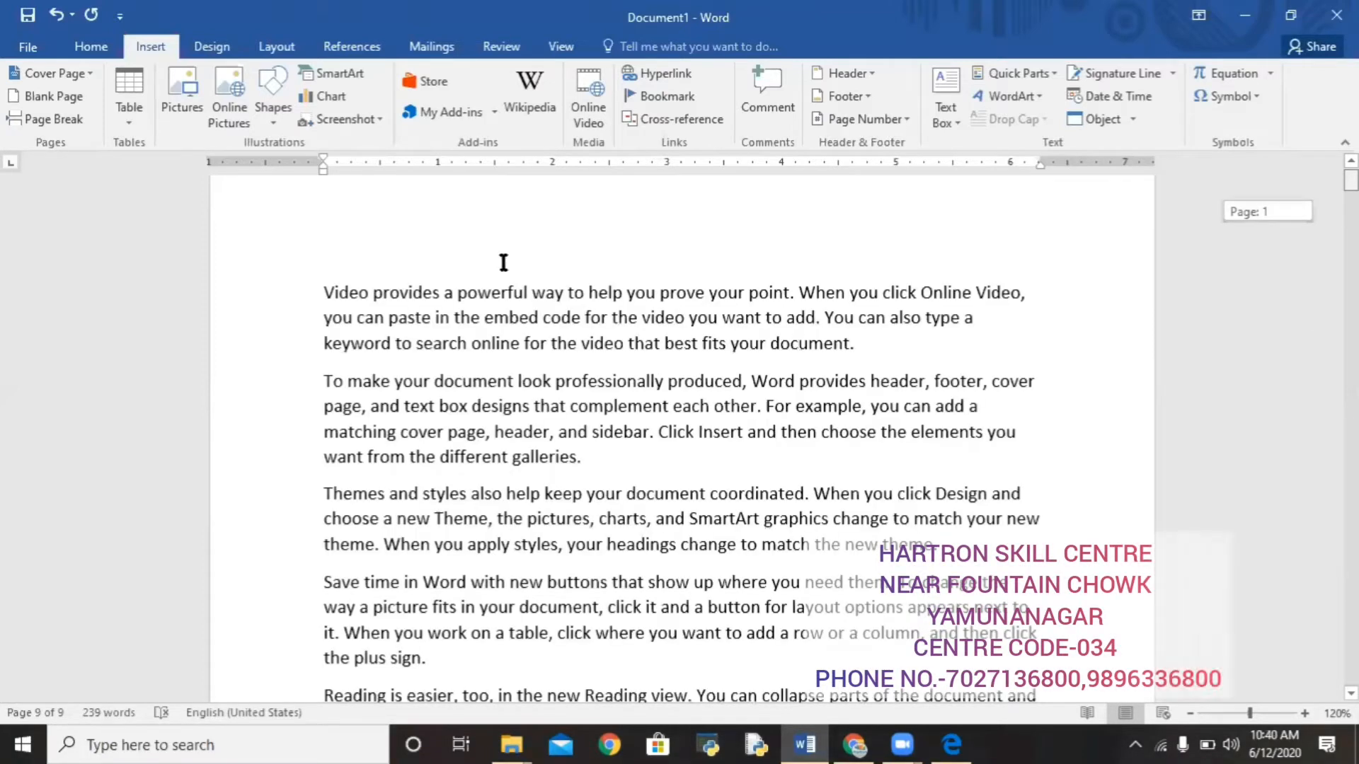
click(780, 344)
click(356, 246)
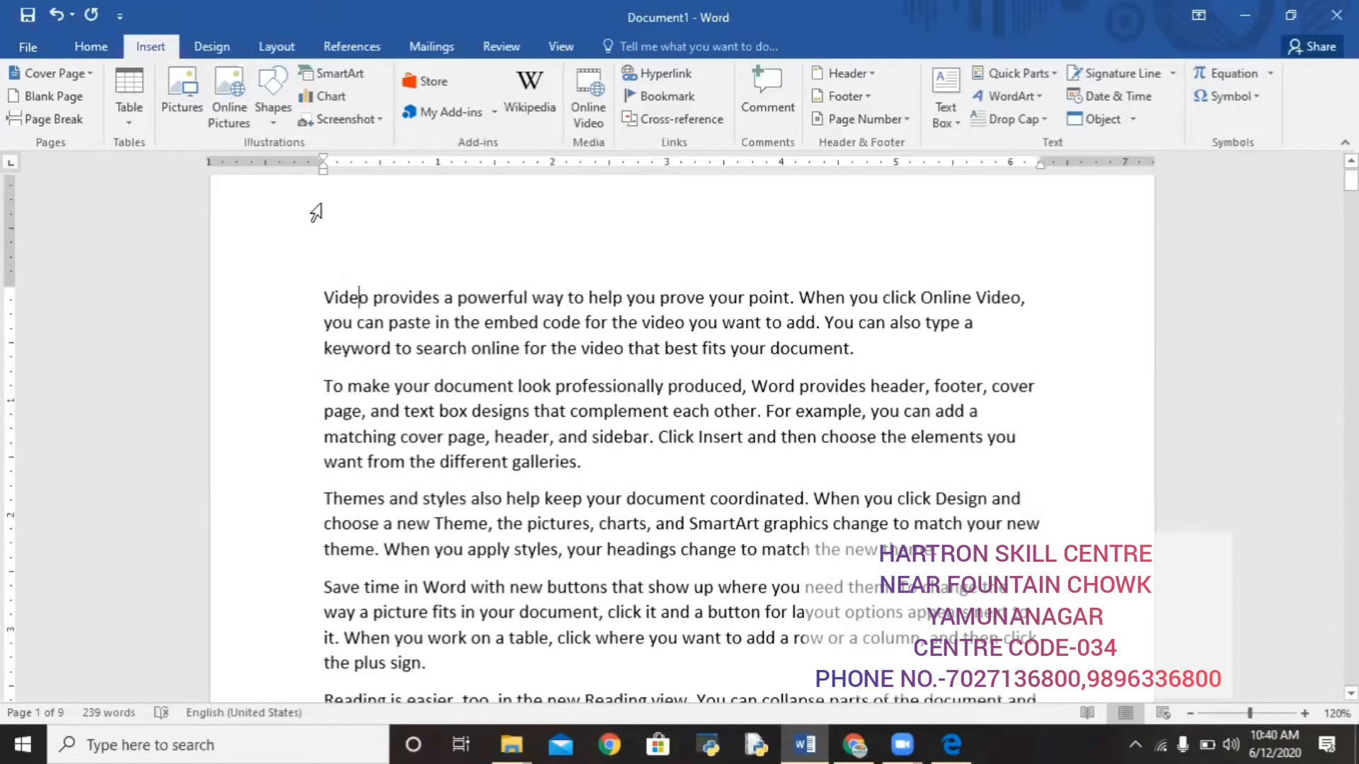
click(832, 65)
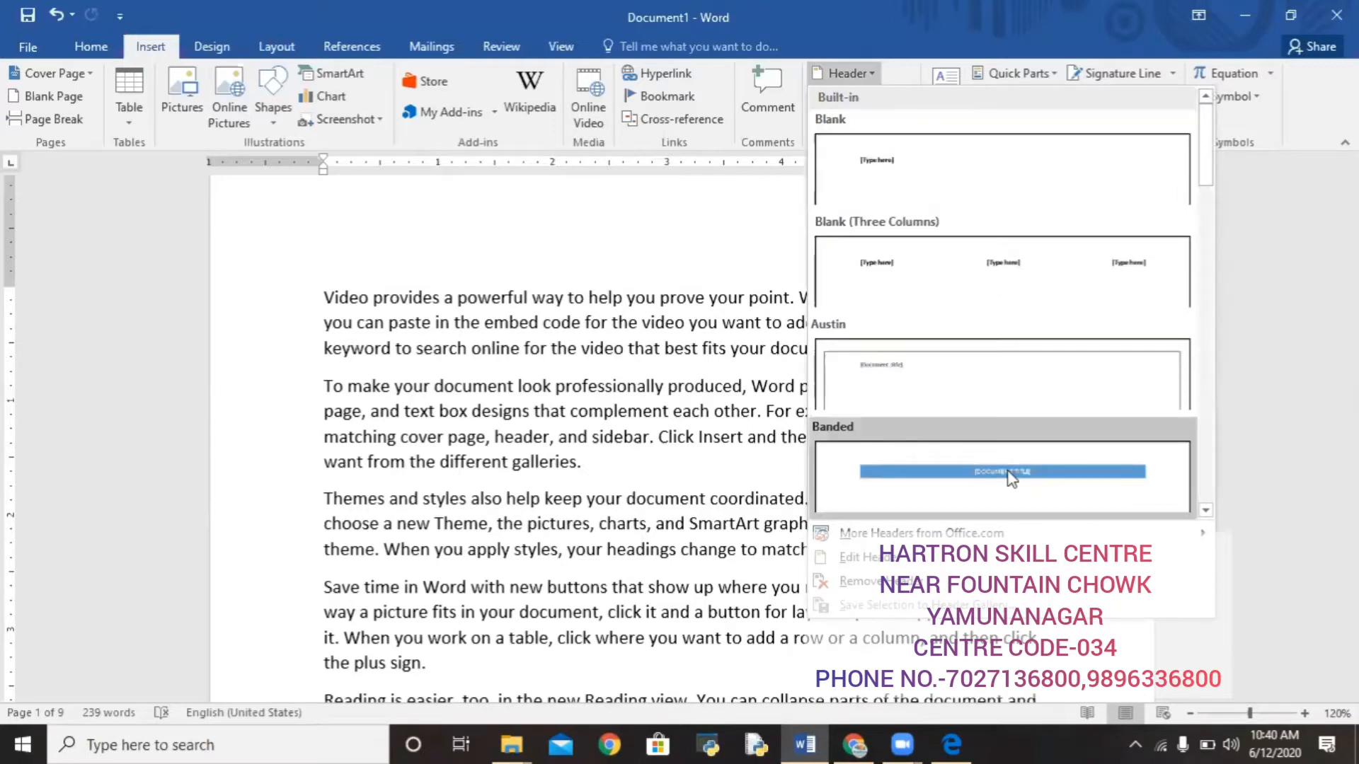
key(Return)
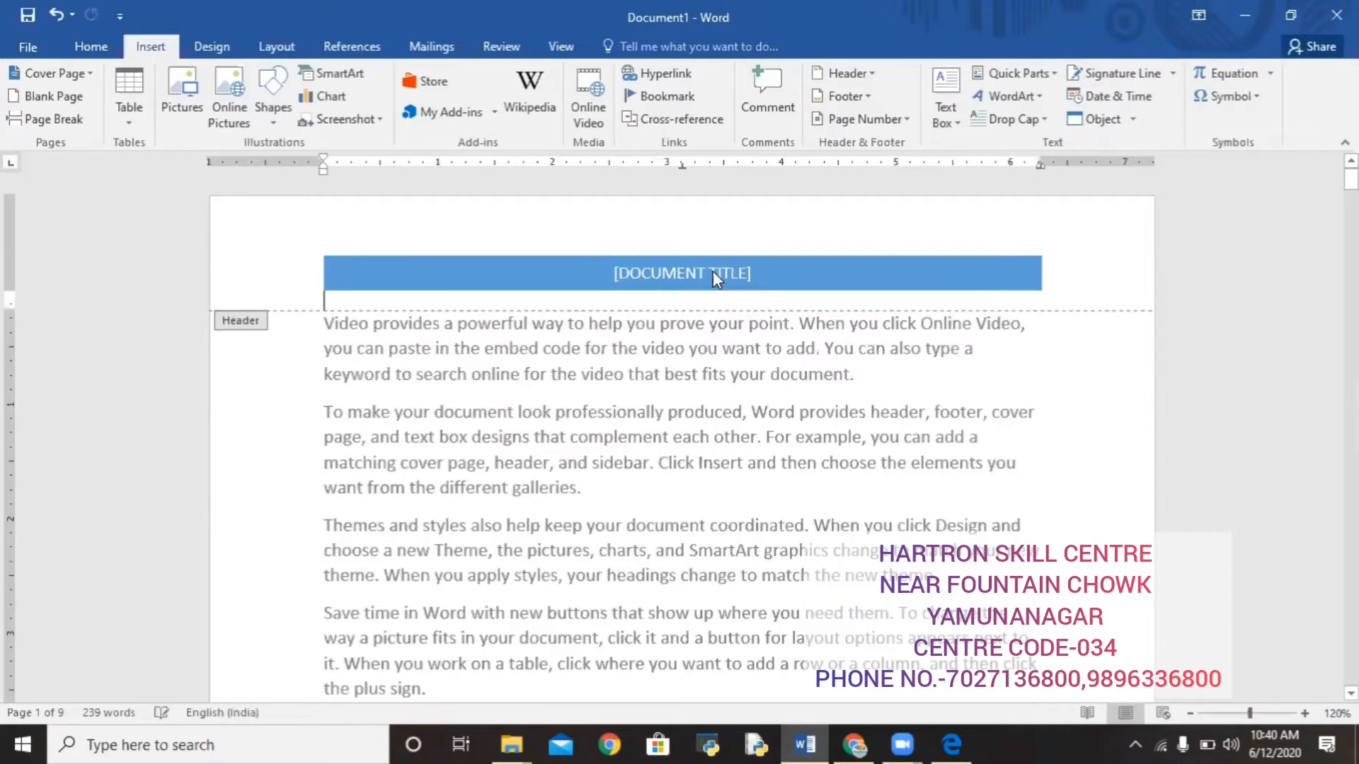
Replace the header's document title placeholder with "HARTRON SKILL CENTRE NEAR FORNTAIN CHOWK" and close the header
click(712, 270)
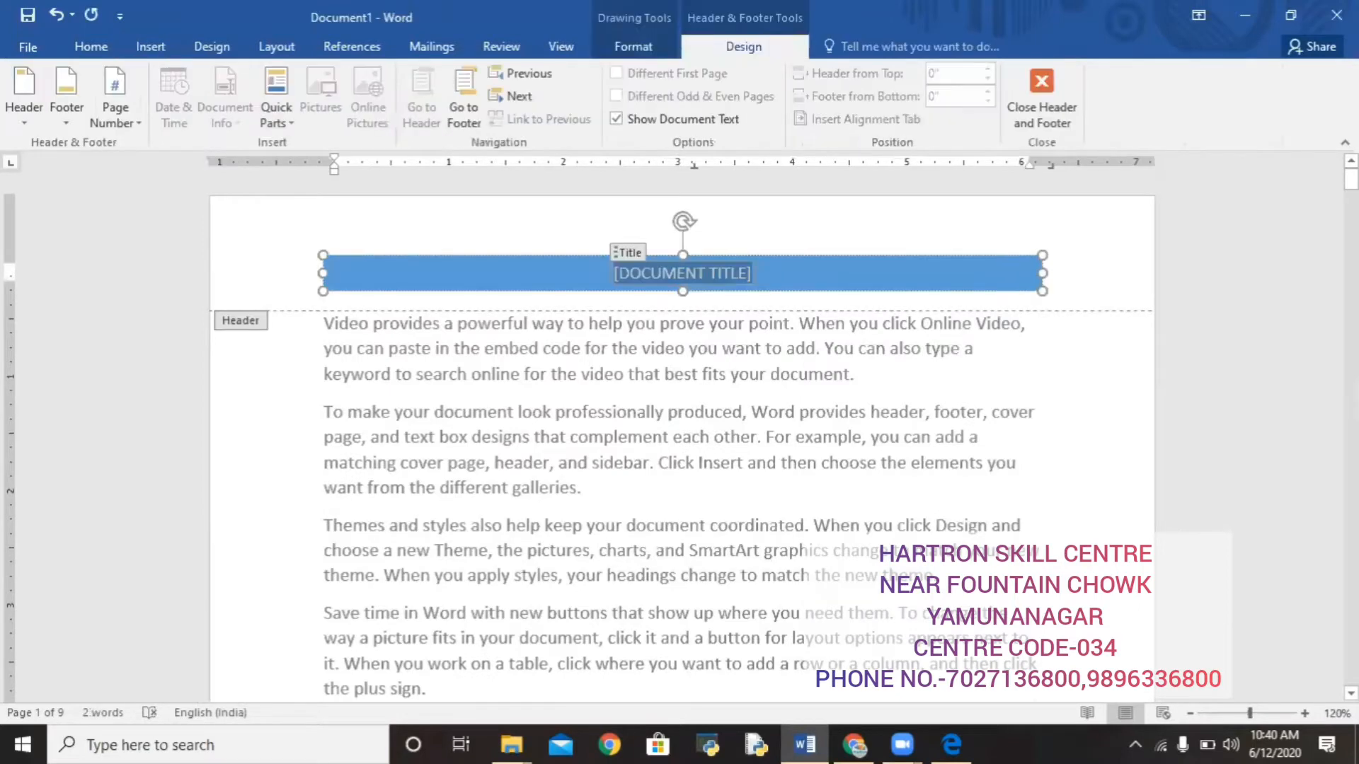
text(HARTR)
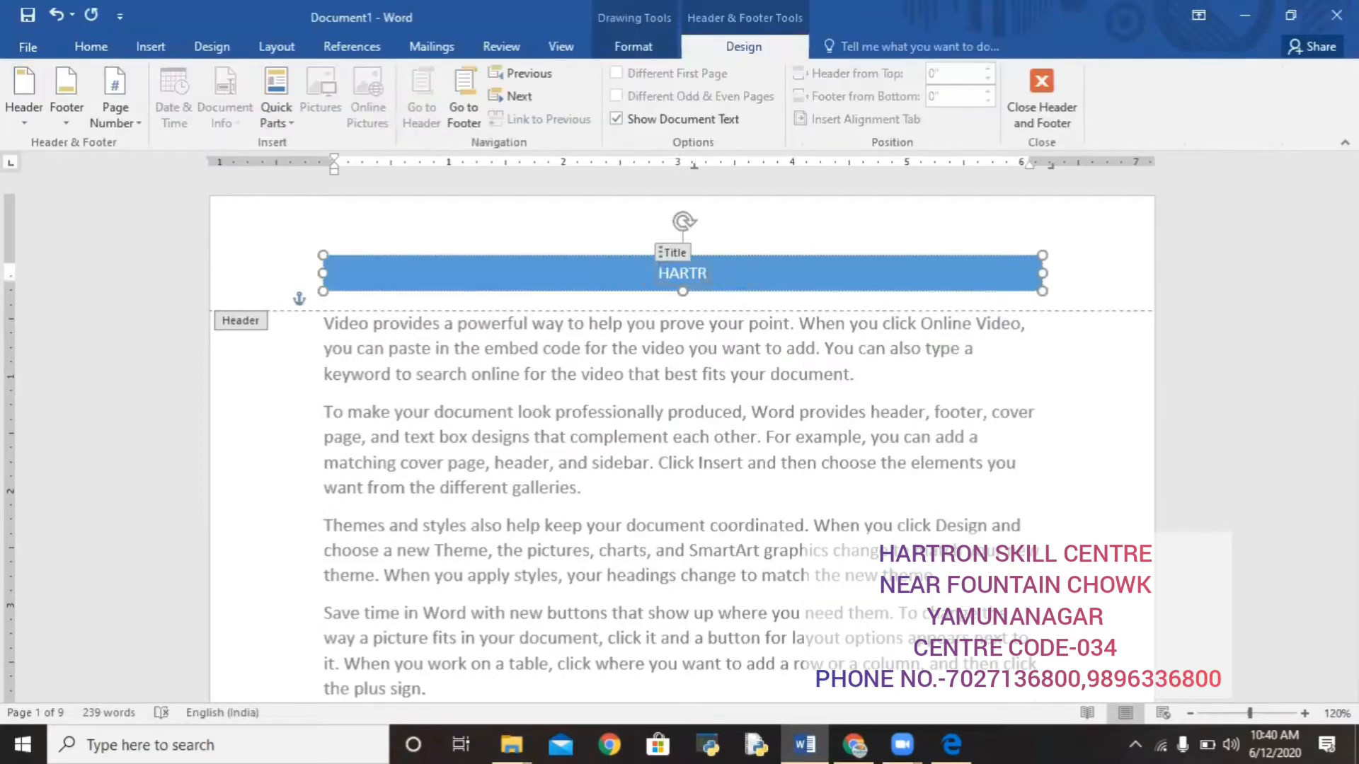
text(ON SKILL CEN)
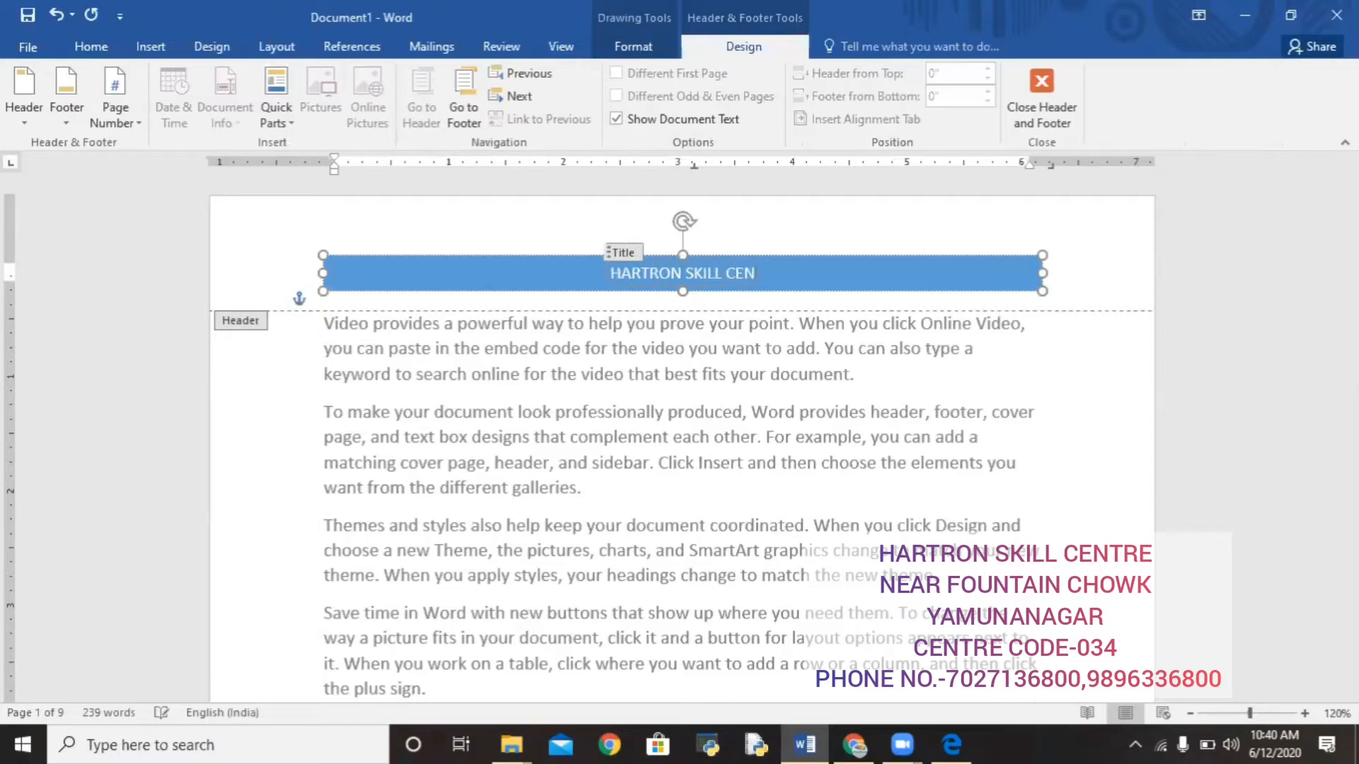
text(TRE)
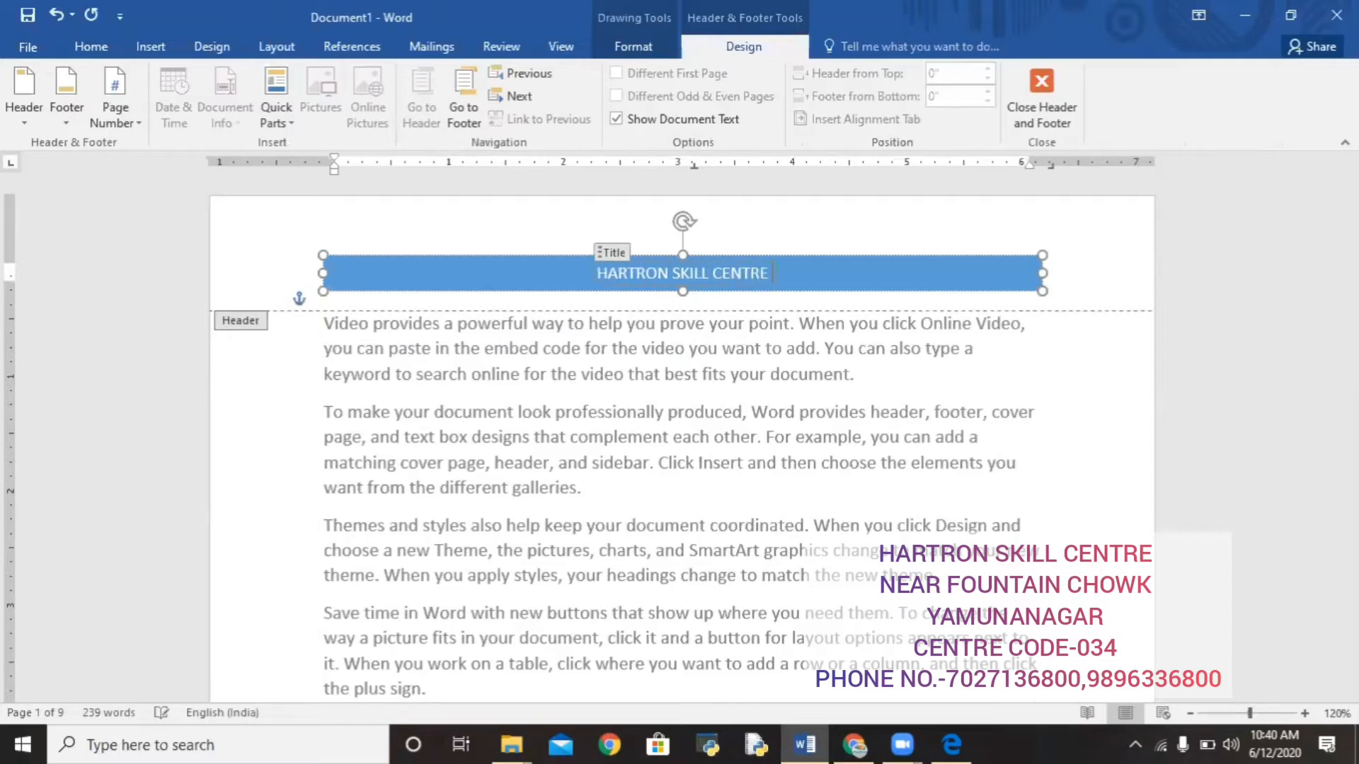
text( NEAR FOR)
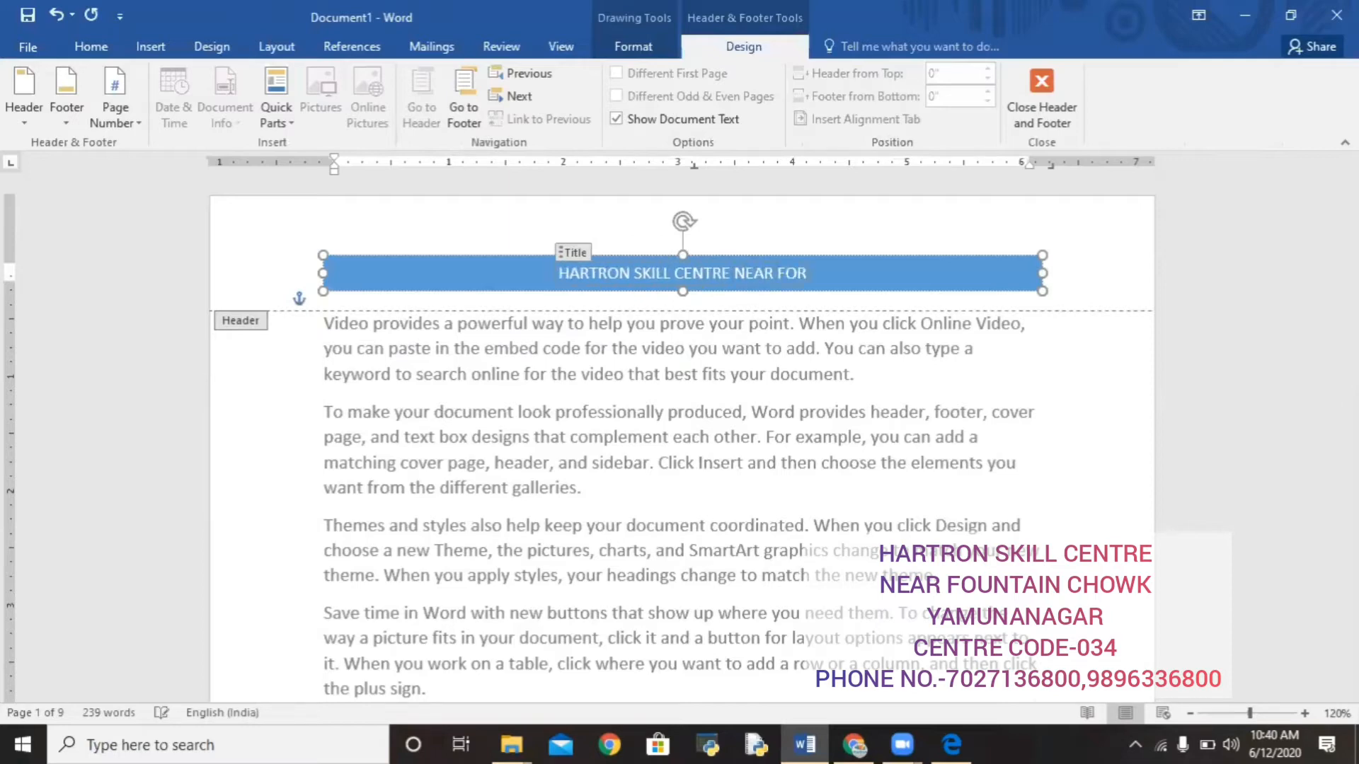
text(NTAIN CHOOW)
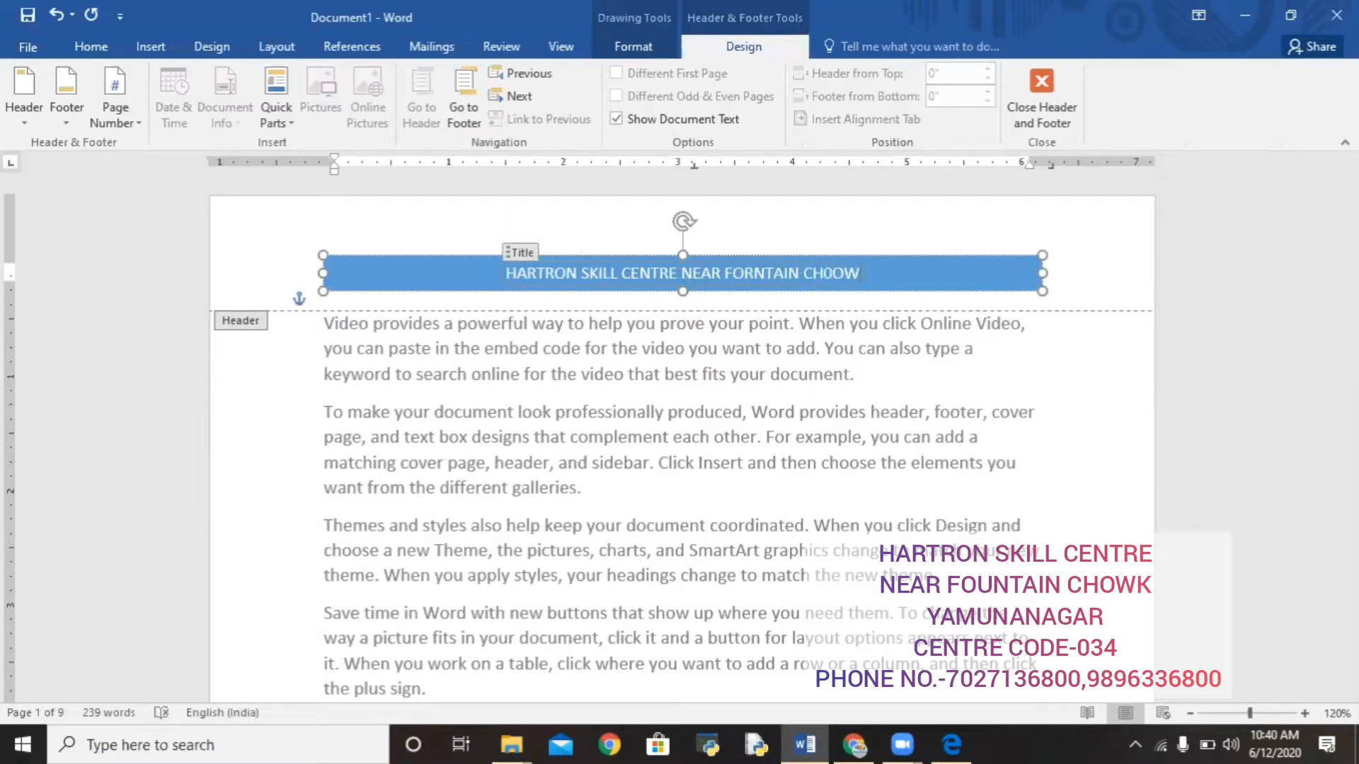
key(BackSpace)
key(BackSpace)
key(BackSpace)
key(BackSpace)
text(OW K)
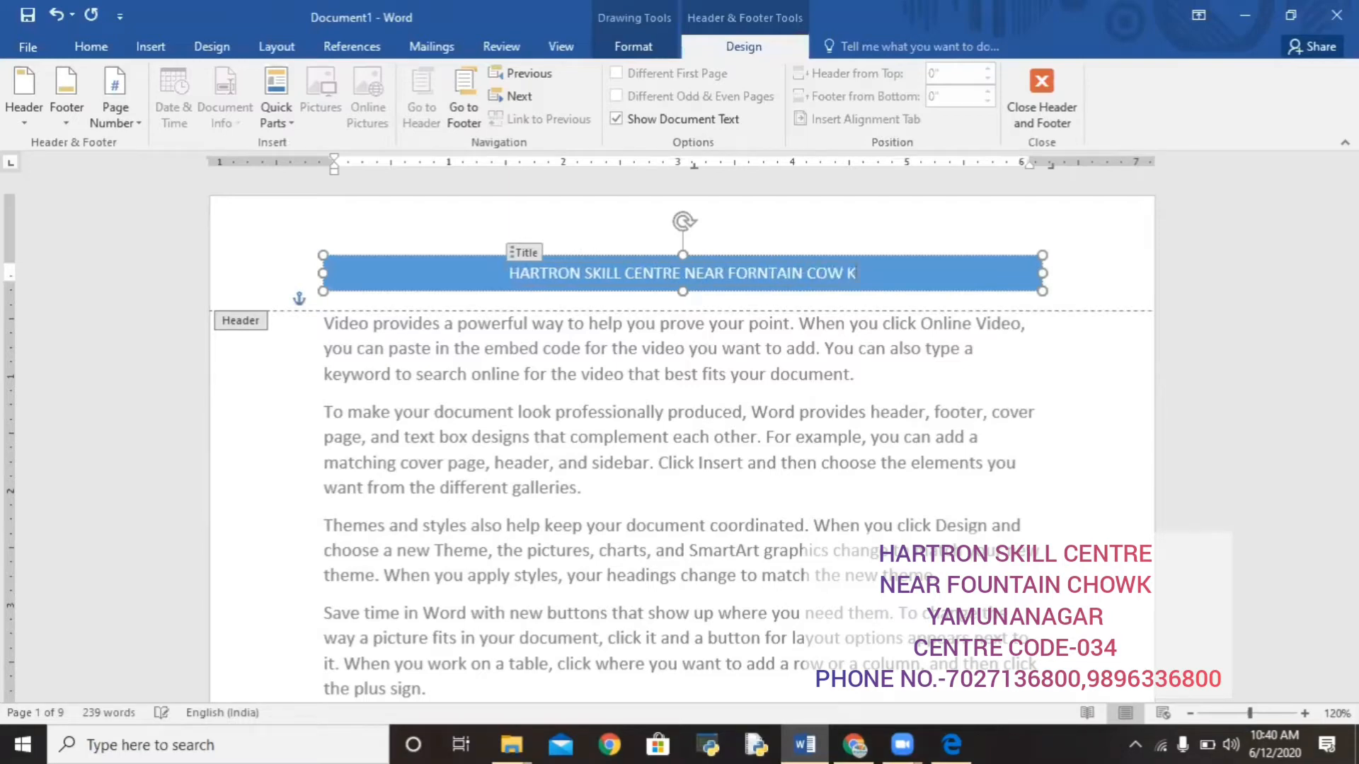
key(BackSpace)
key(BackSpace)
key(BackSpace)
key(BackSpace)
text(HOWK)
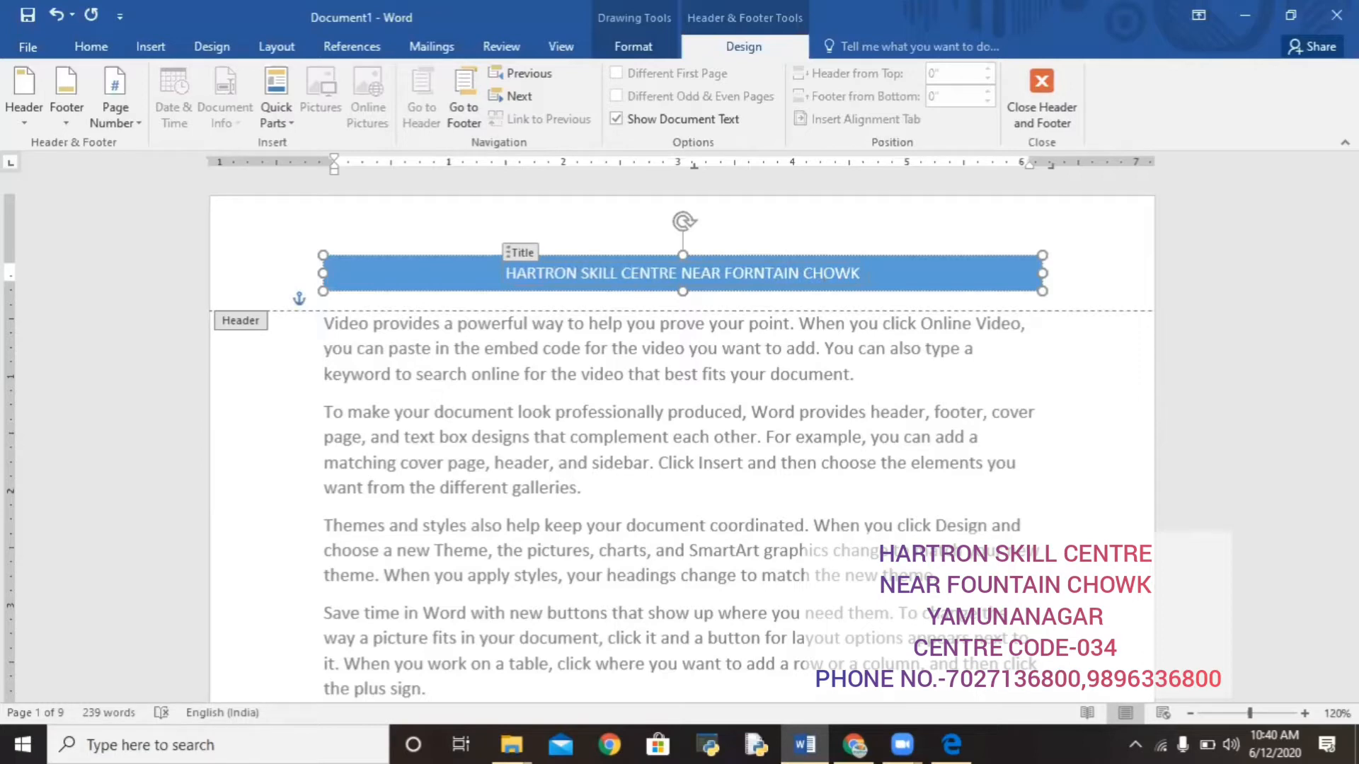
text( Y)
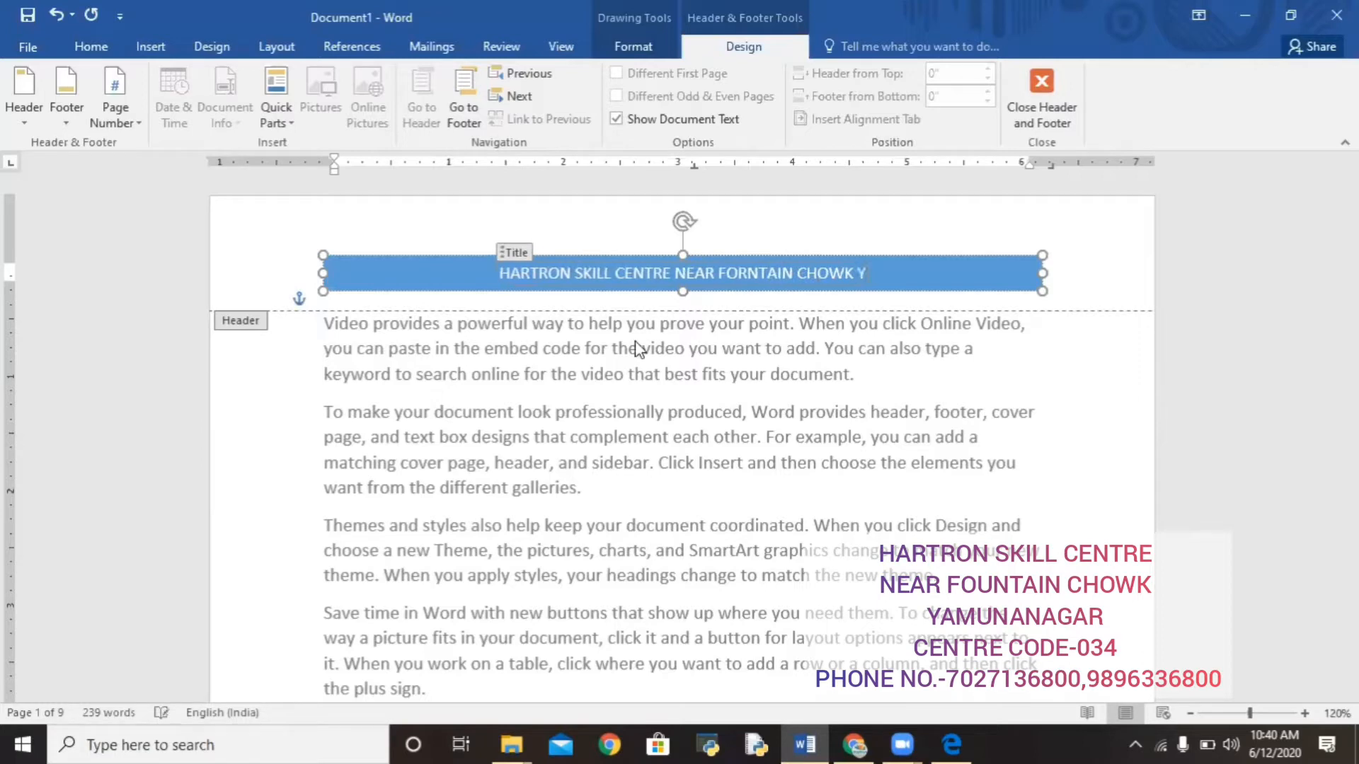
key(BackSpace)
key(BackSpace)
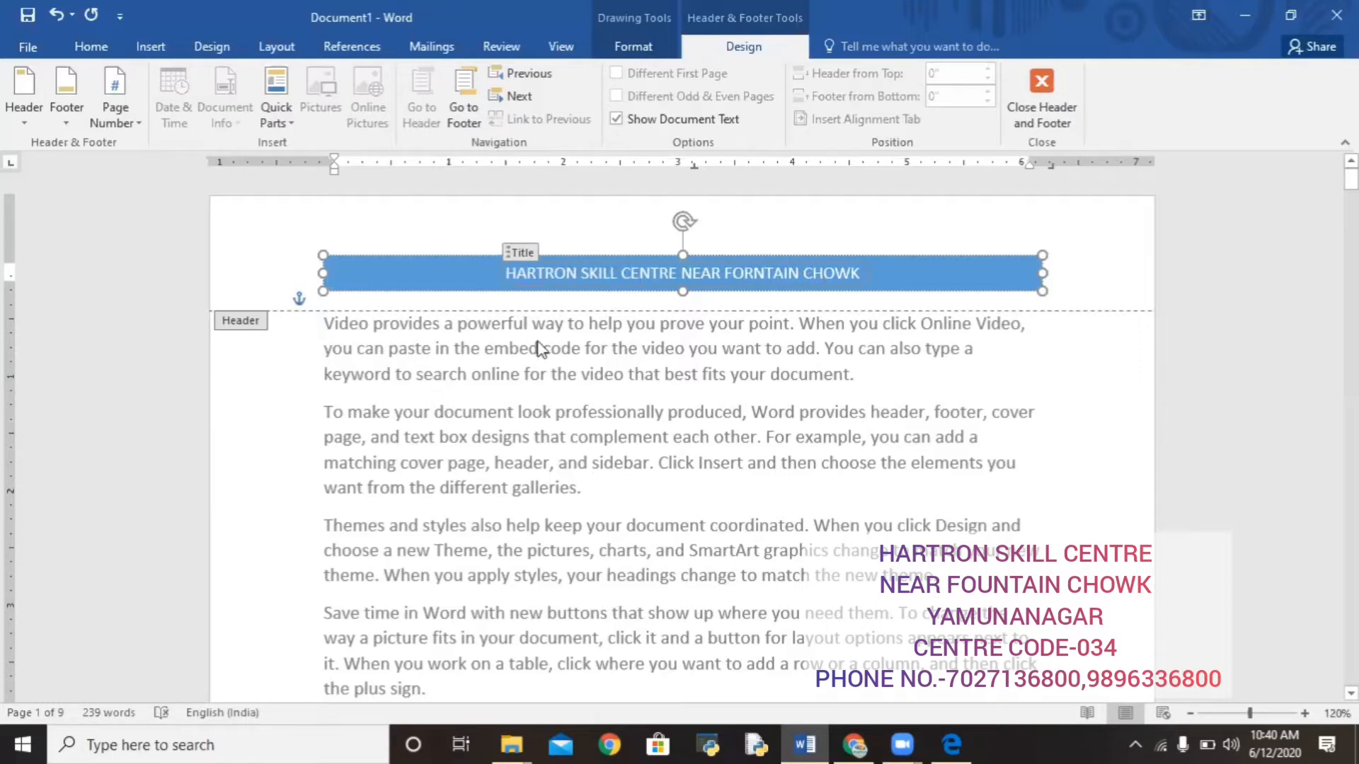
click(1034, 101)
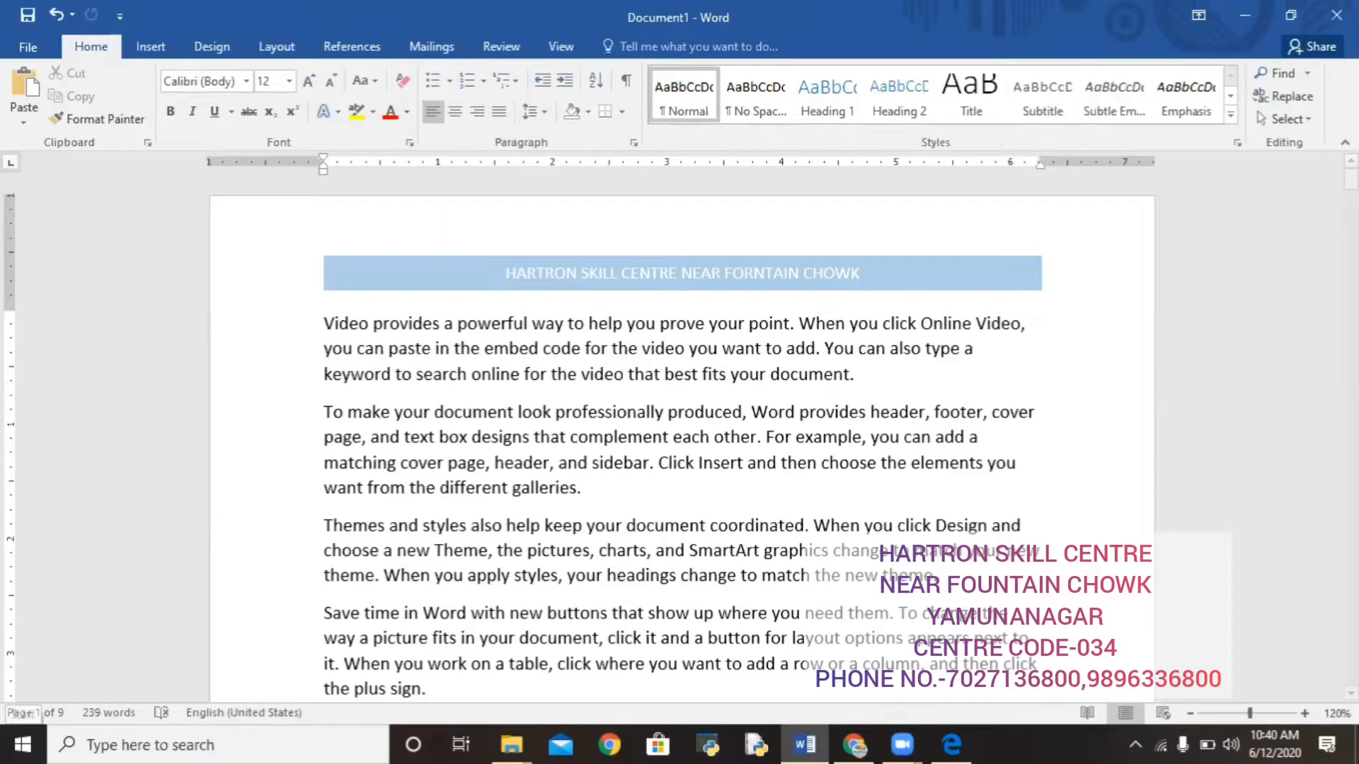
Check the header on the following pages, then remove the header from the document
drag(1351, 179, 1350, 585)
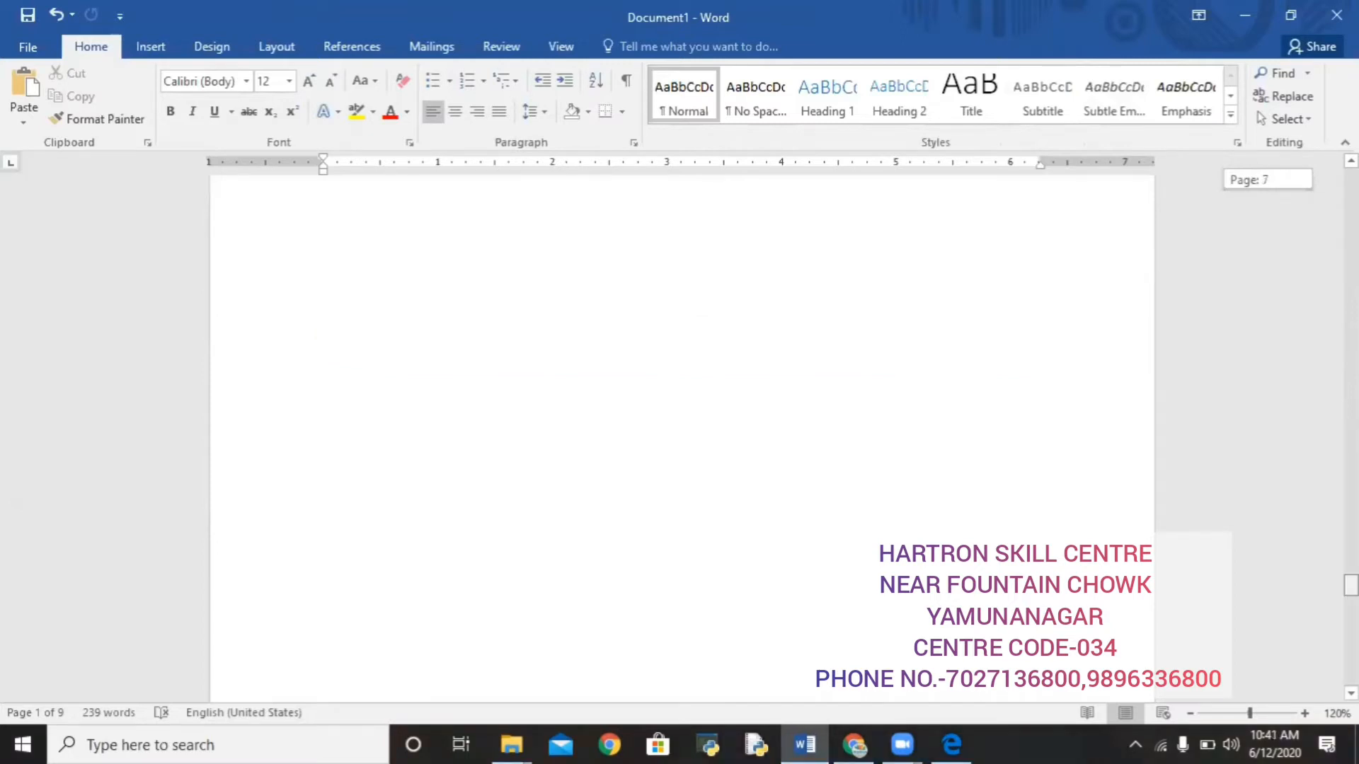
drag(1312, 230, 1316, 167)
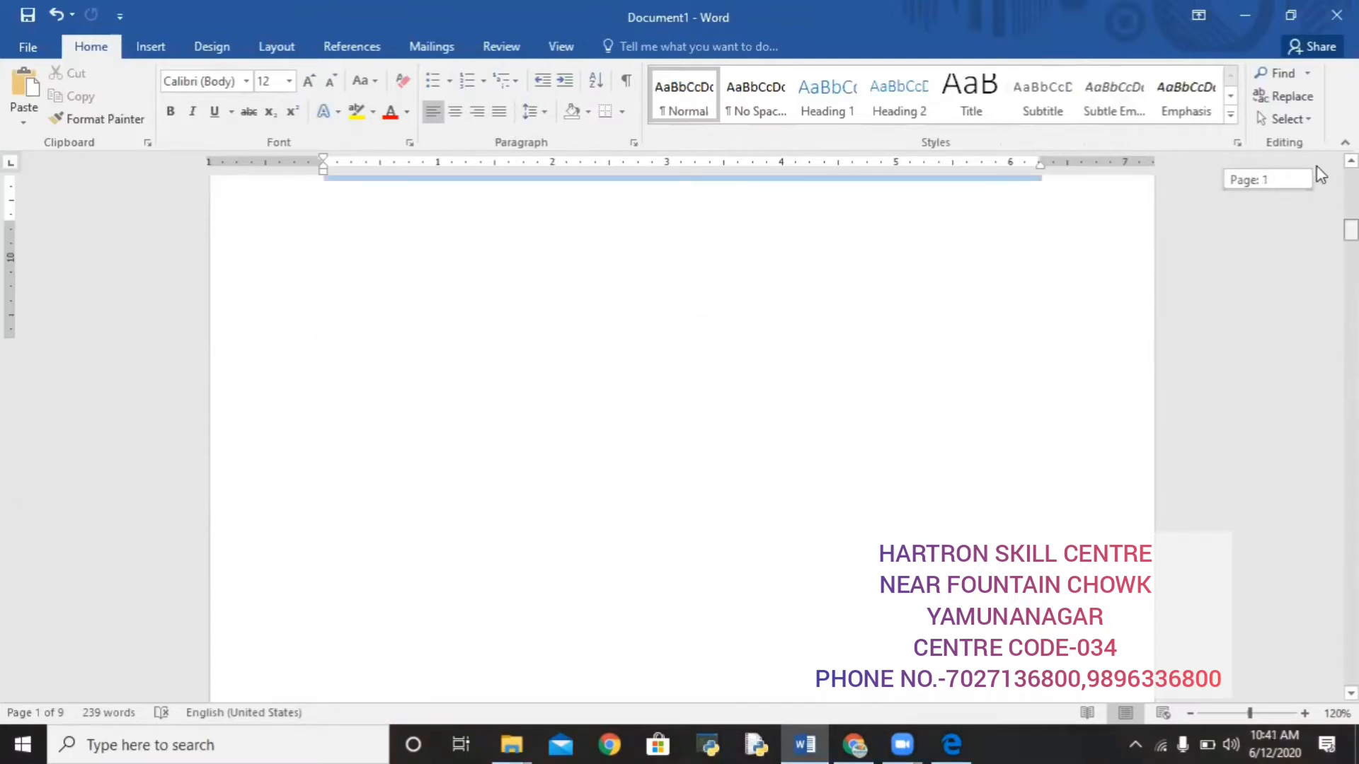
click(170, 50)
click(869, 78)
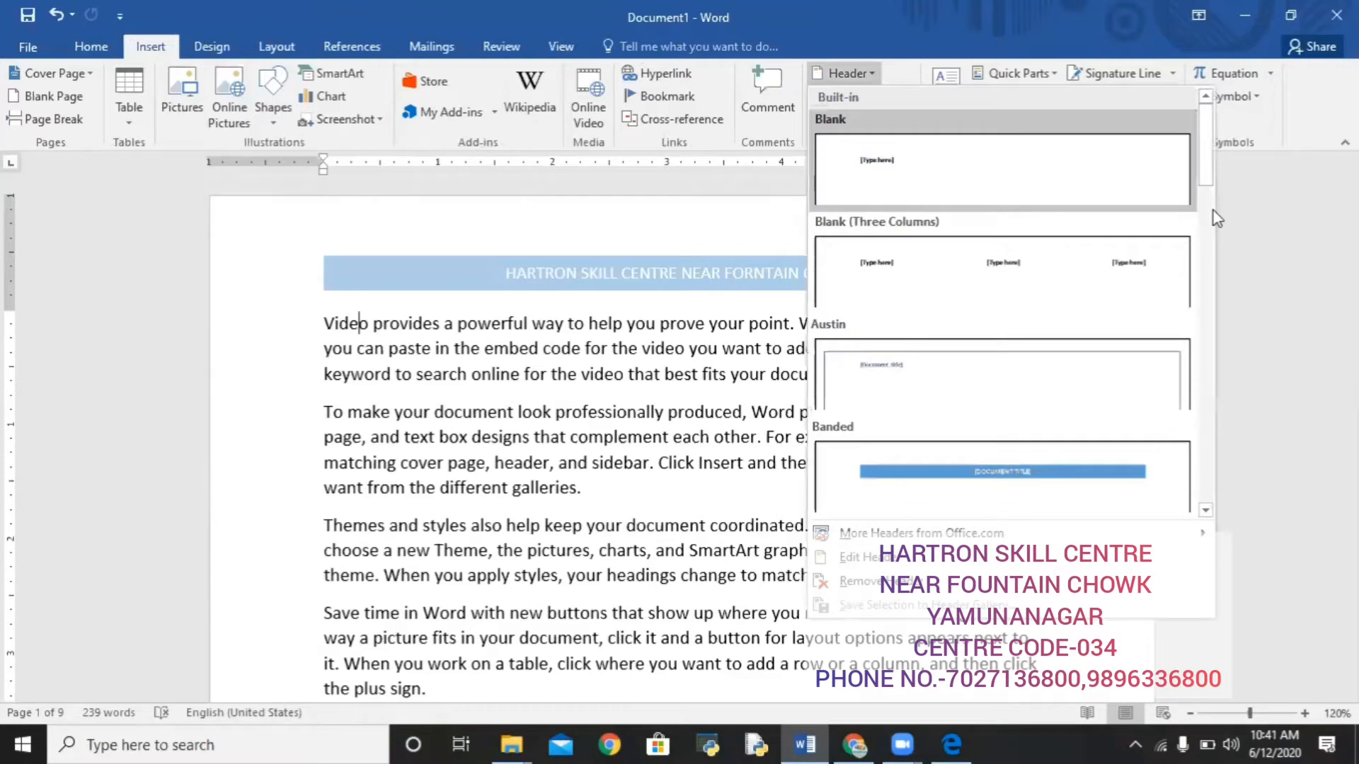
drag(1208, 200, 1216, 253)
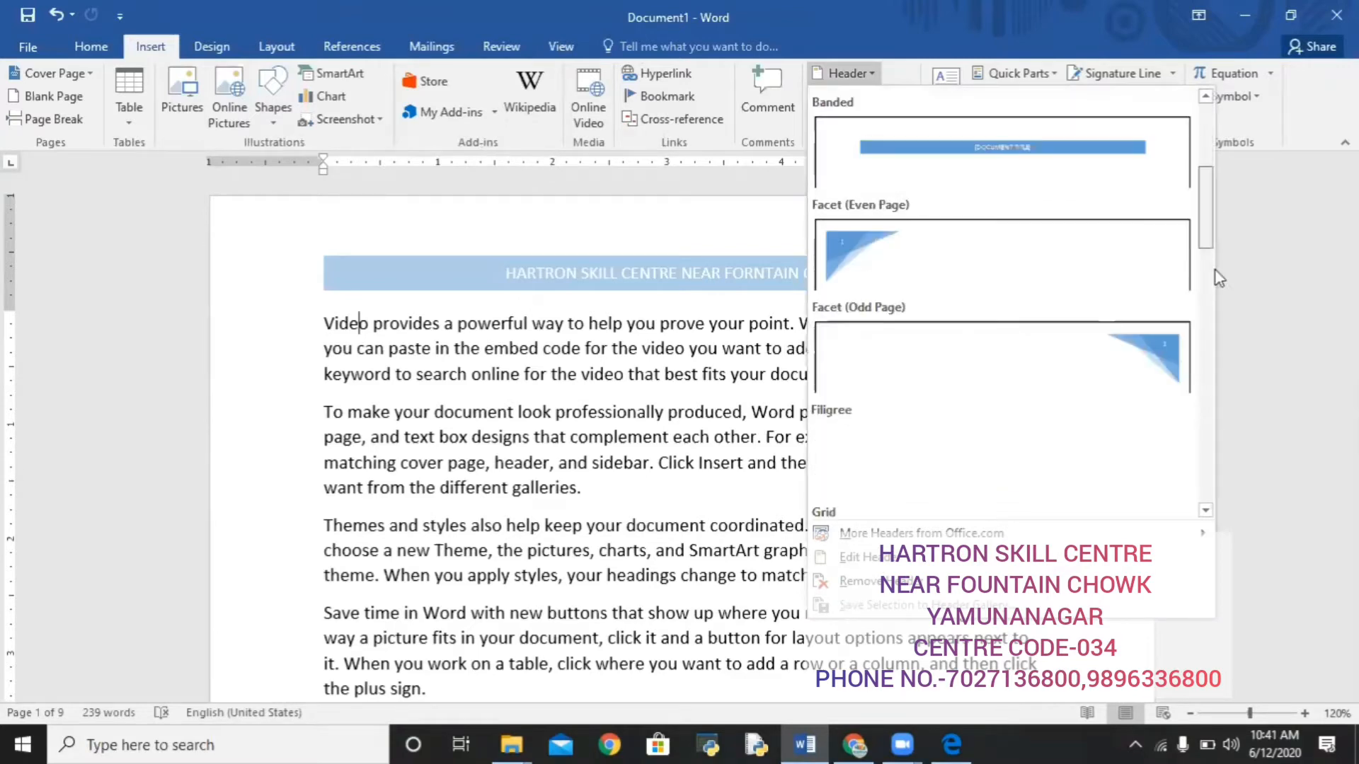
scroll(1231, 358, down, 1)
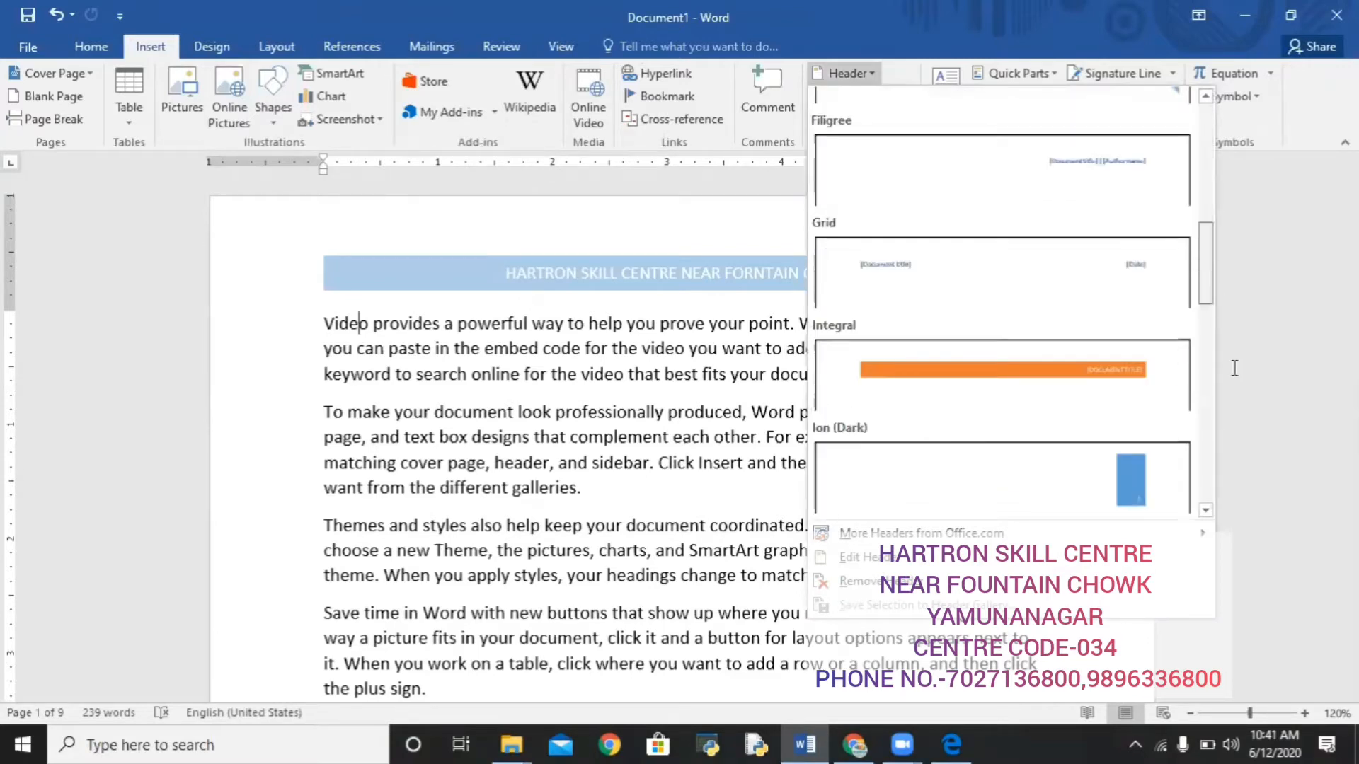
scroll(1045, 478, down, 1)
scroll(922, 597, down, 1)
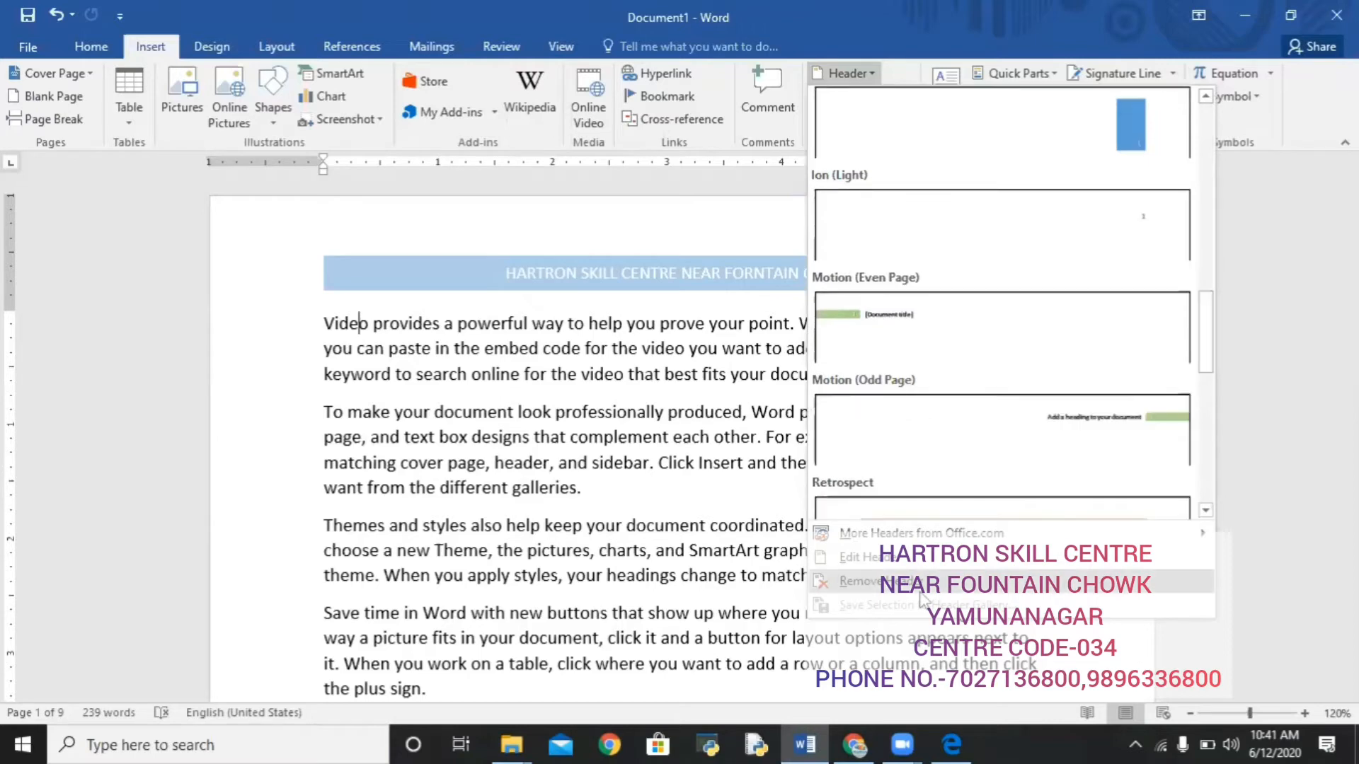
click(922, 597)
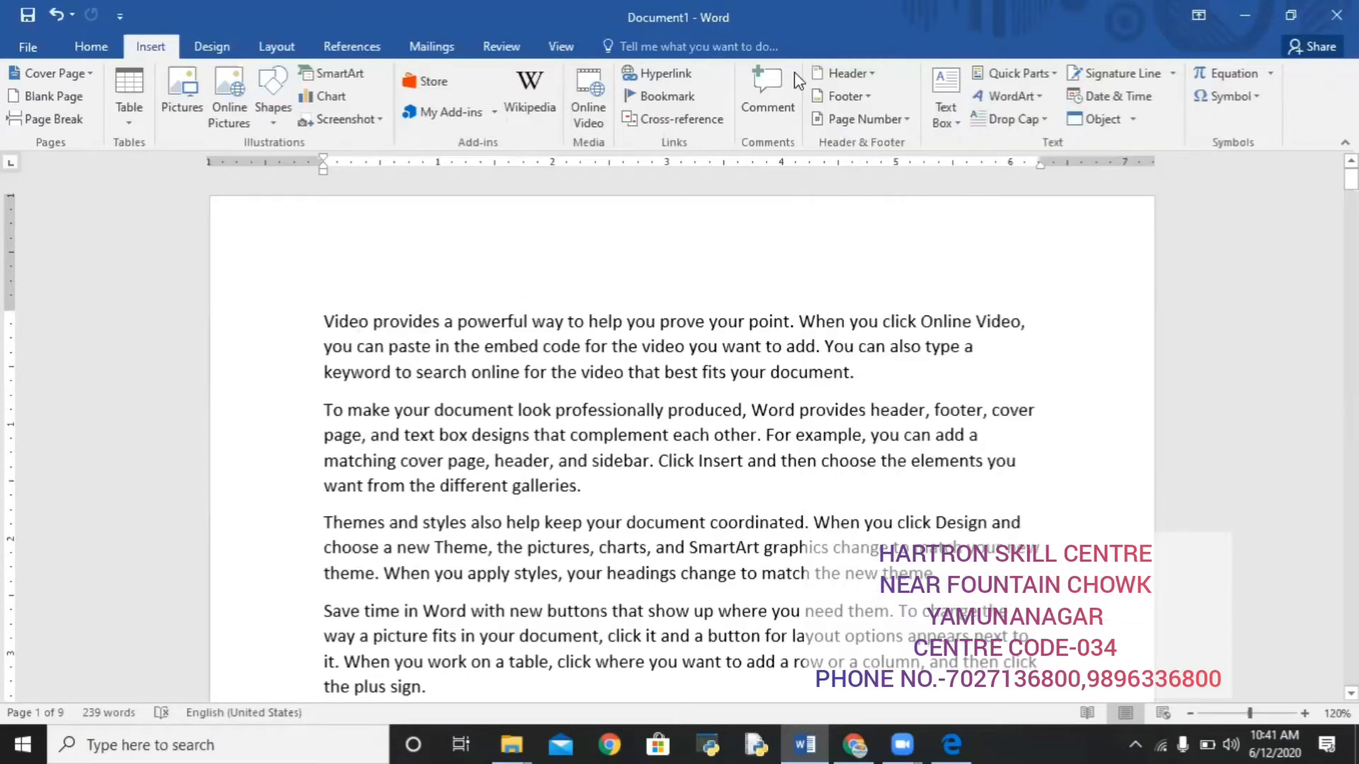
Insert the built-in Integral header and return to editing the body text
click(842, 73)
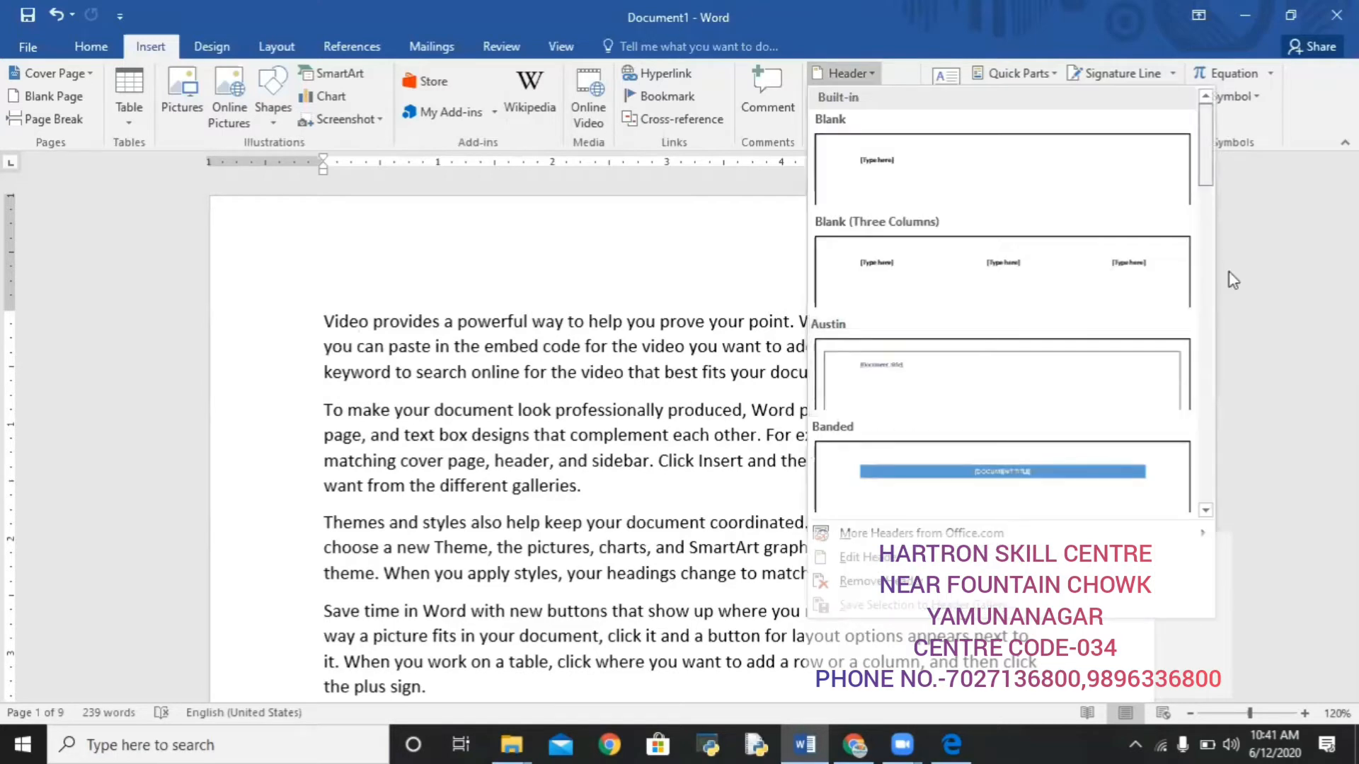
scroll(1160, 329, down, 5)
scroll(1132, 207, down, 2)
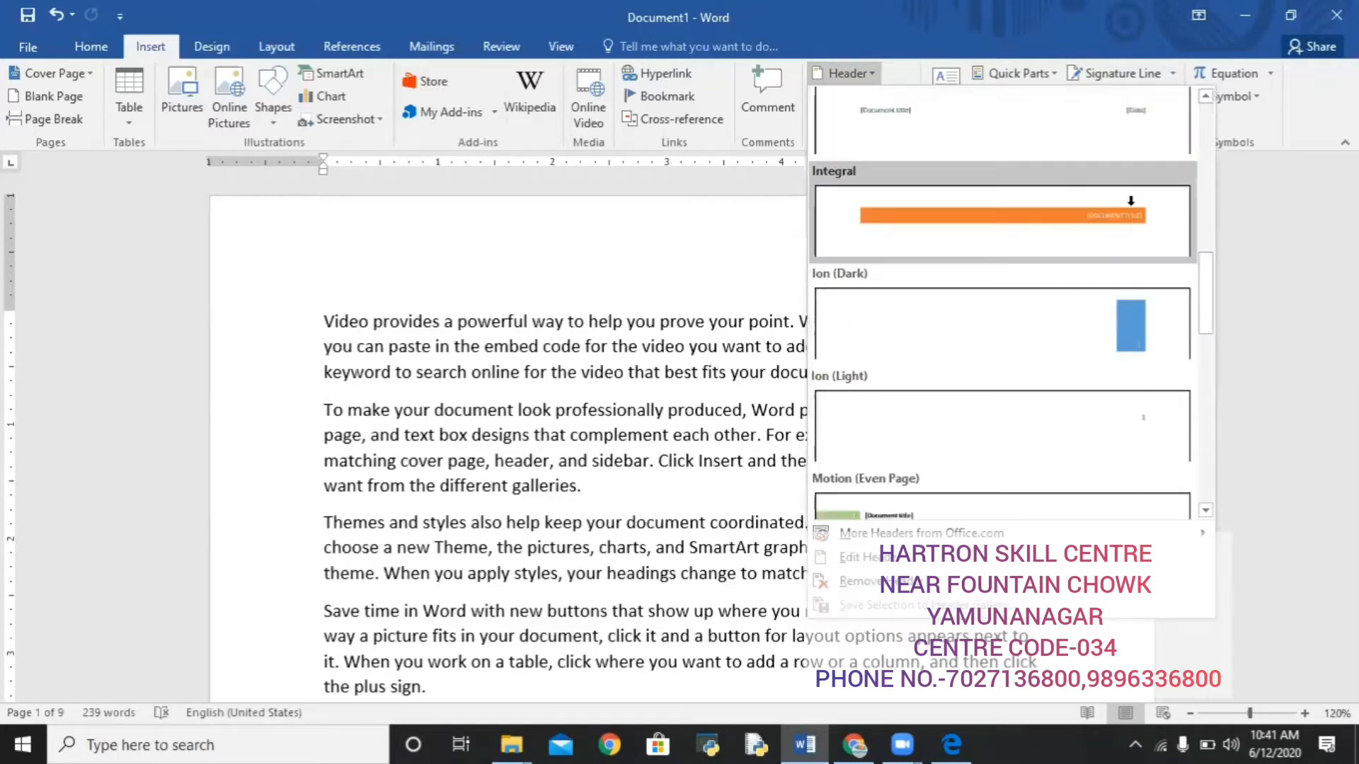
click(1131, 201)
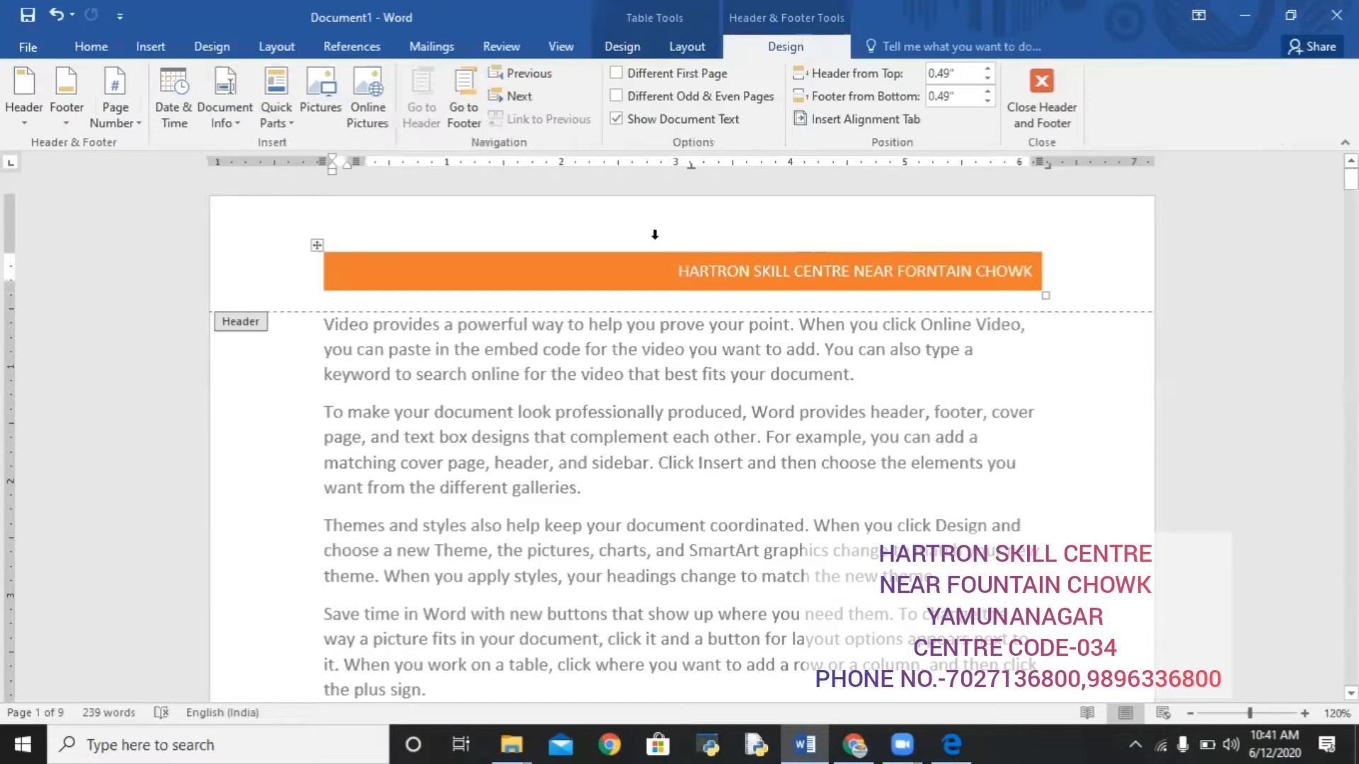
click(607, 242)
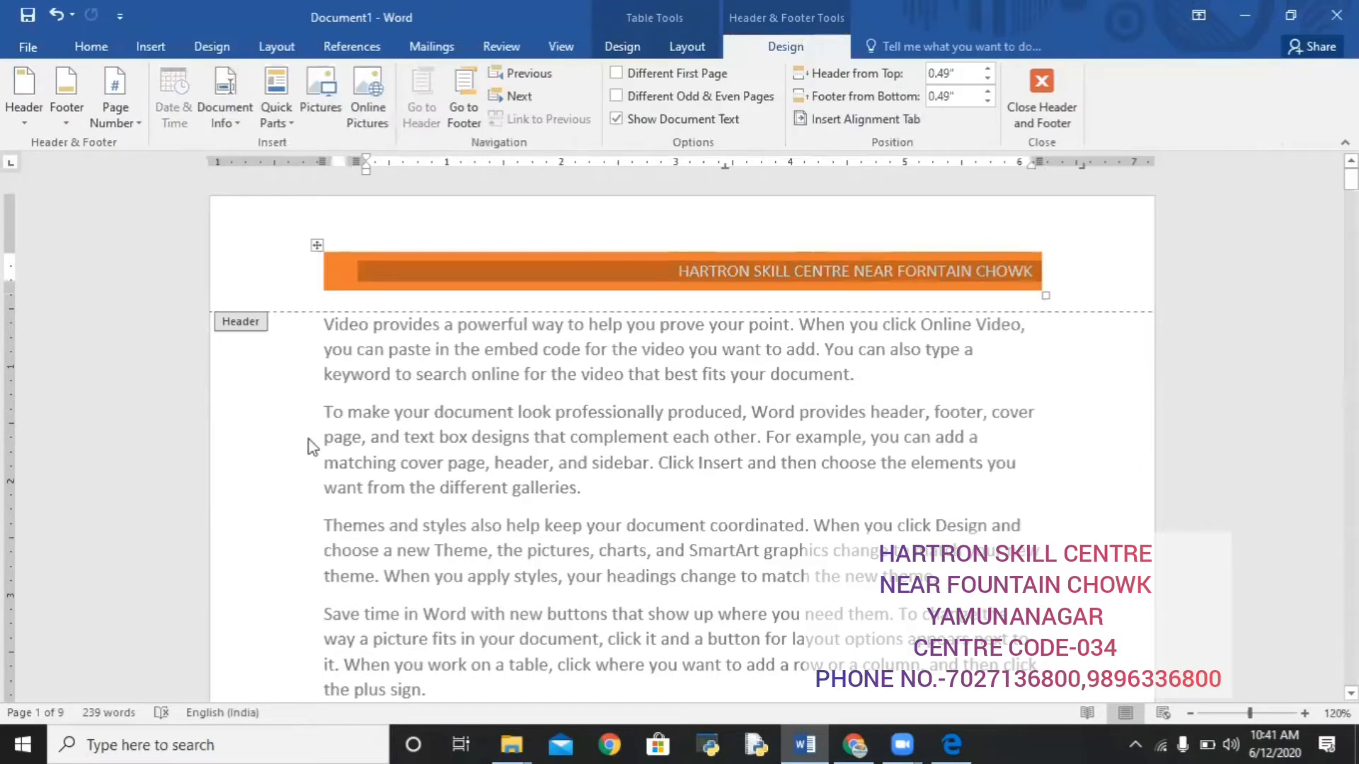
double_click(297, 460)
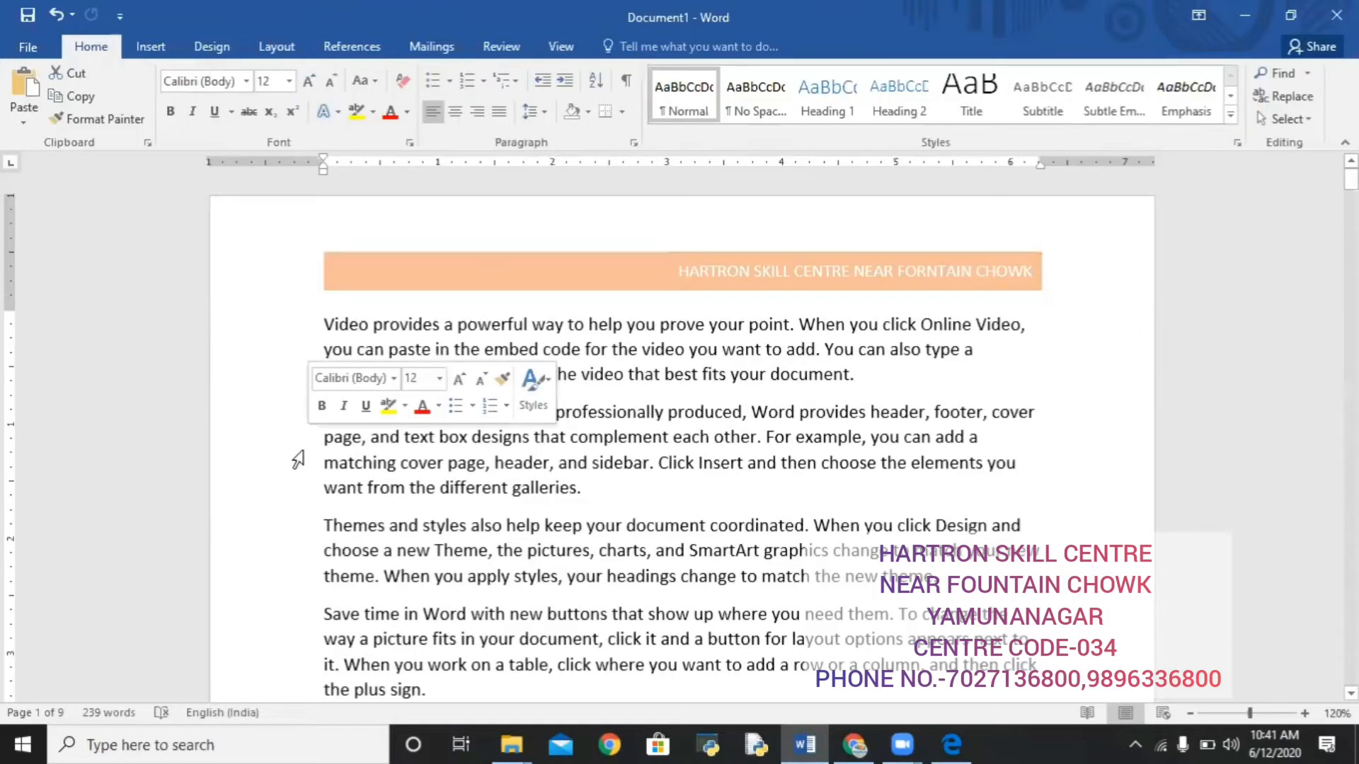
click(427, 259)
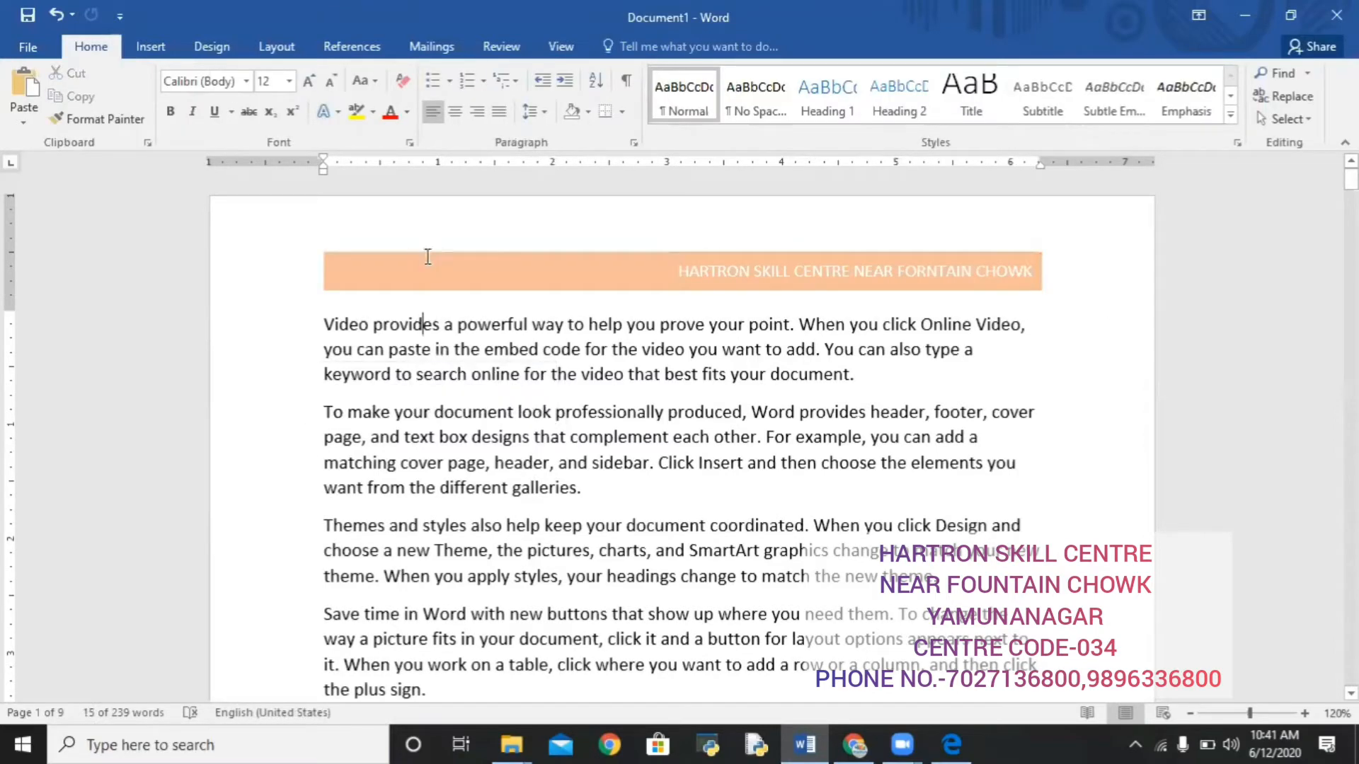
Enable a different first page header, enter "YAMUNANAGAR CENTRE CODE -034" in it, and close the header
double_click(404, 273)
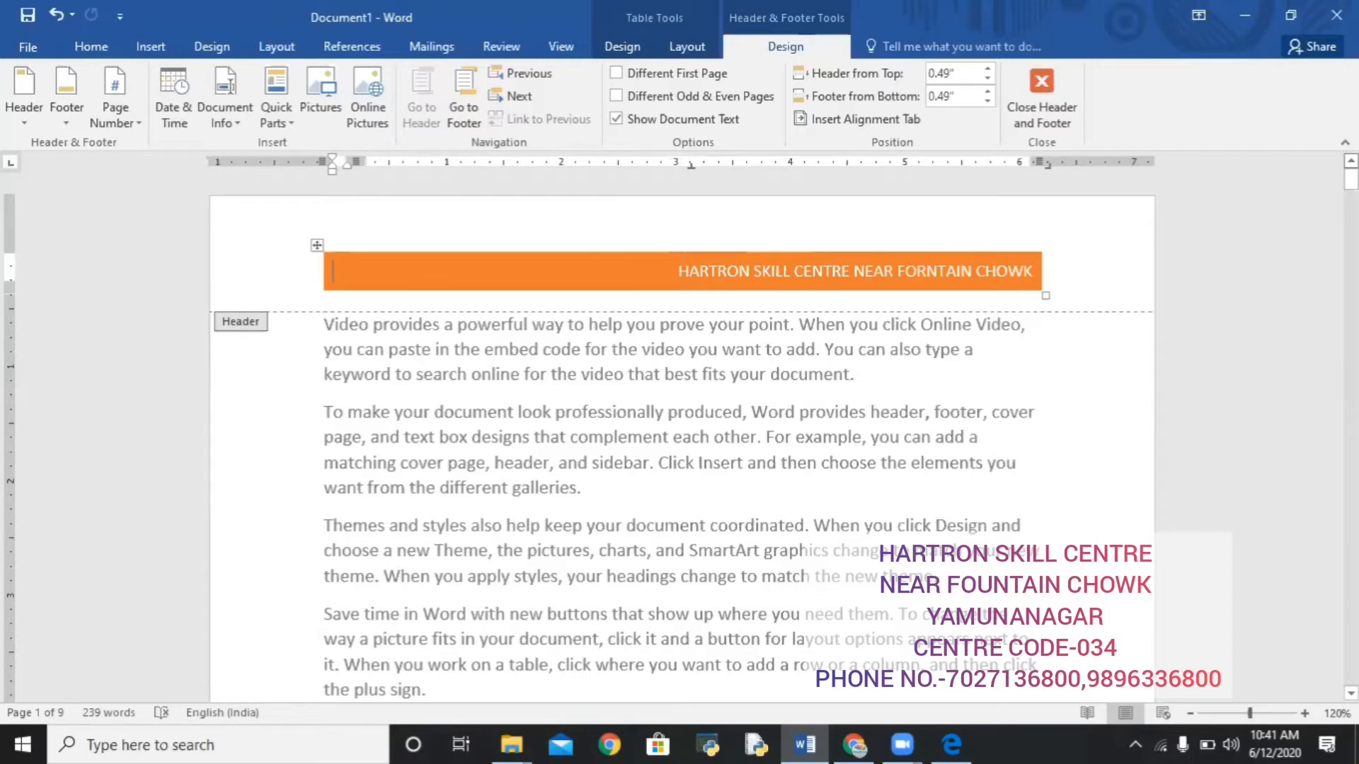
click(625, 74)
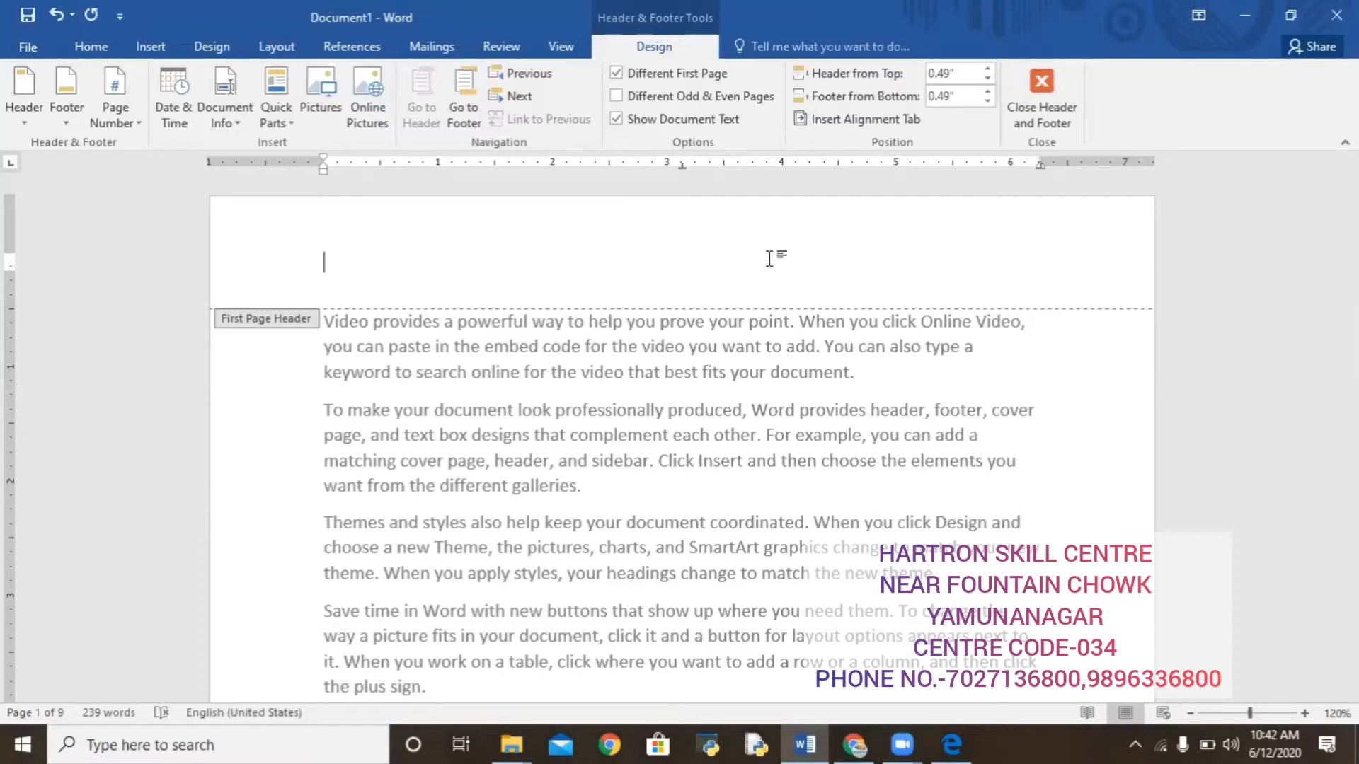
text(YAMUNANAG)
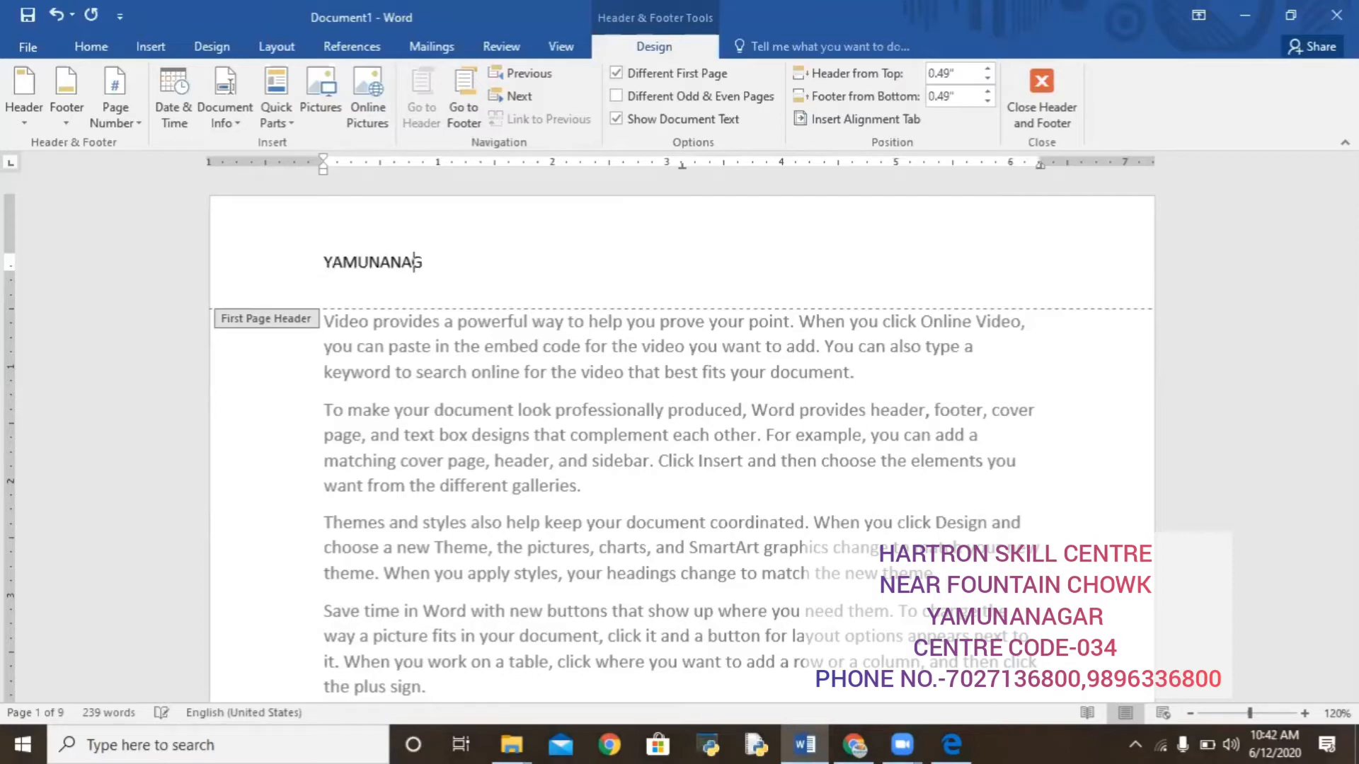
key(BackSpace)
key(BackSpace)
key(BackSpace)
text(NAGAR CENTRE CODE -0)
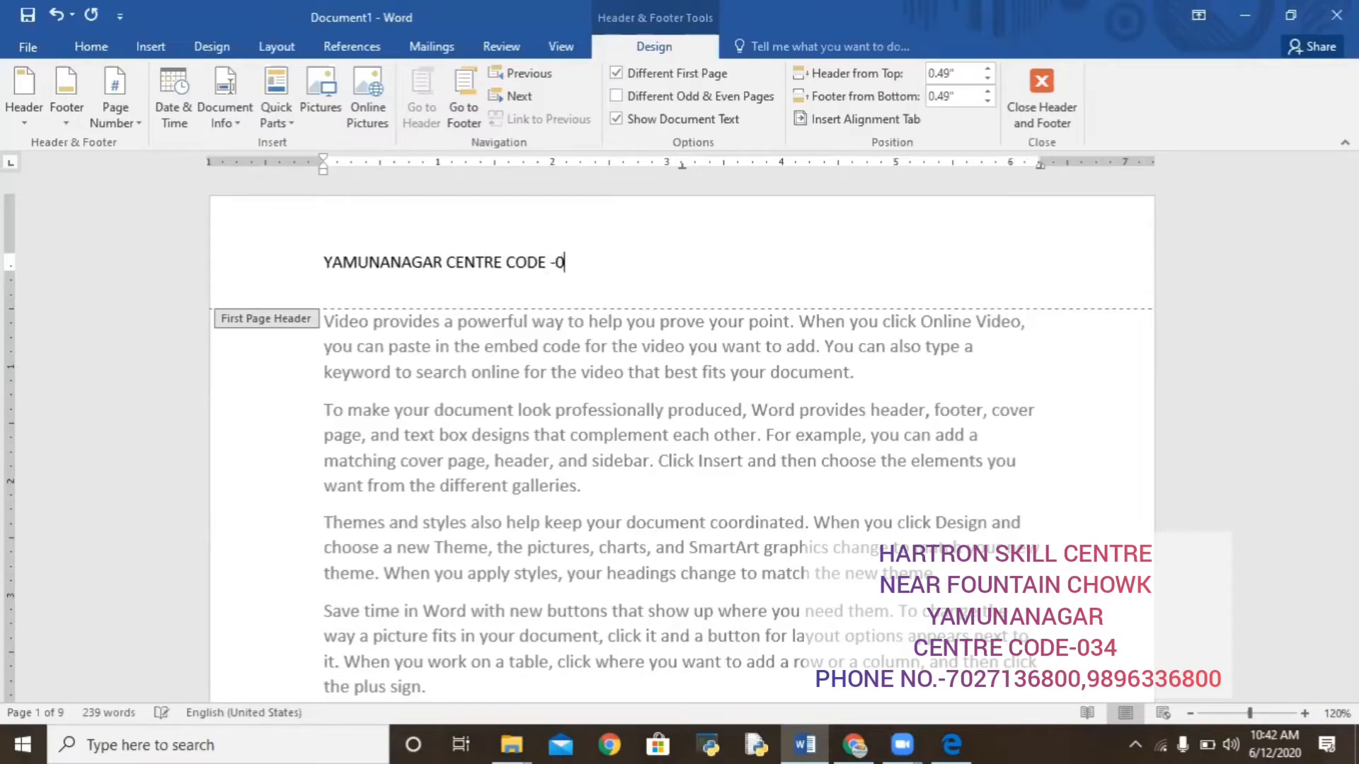
text(34)
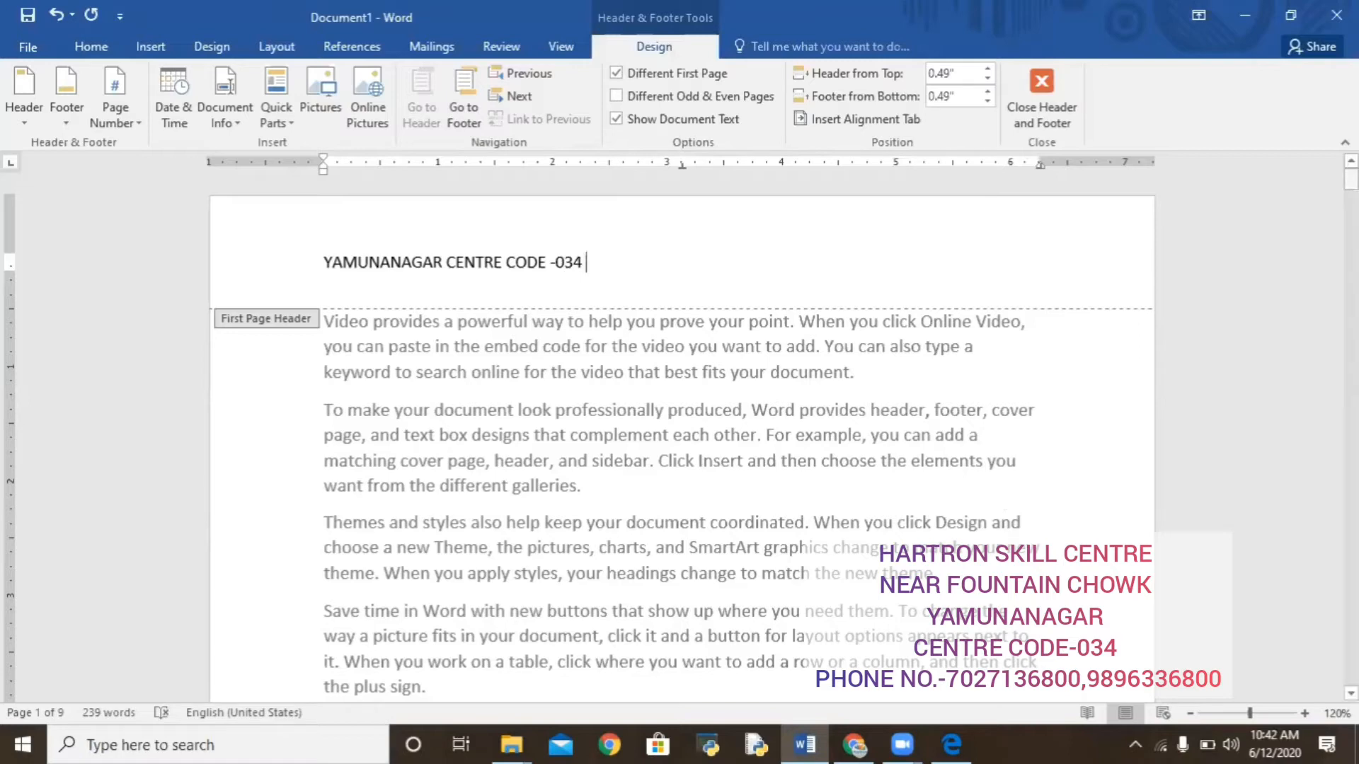
mouse_move(1351, 179)
mouse_down()
mouse_move(1351, 243)
mouse_move(1351, 176)
mouse_up()
key(Escape)
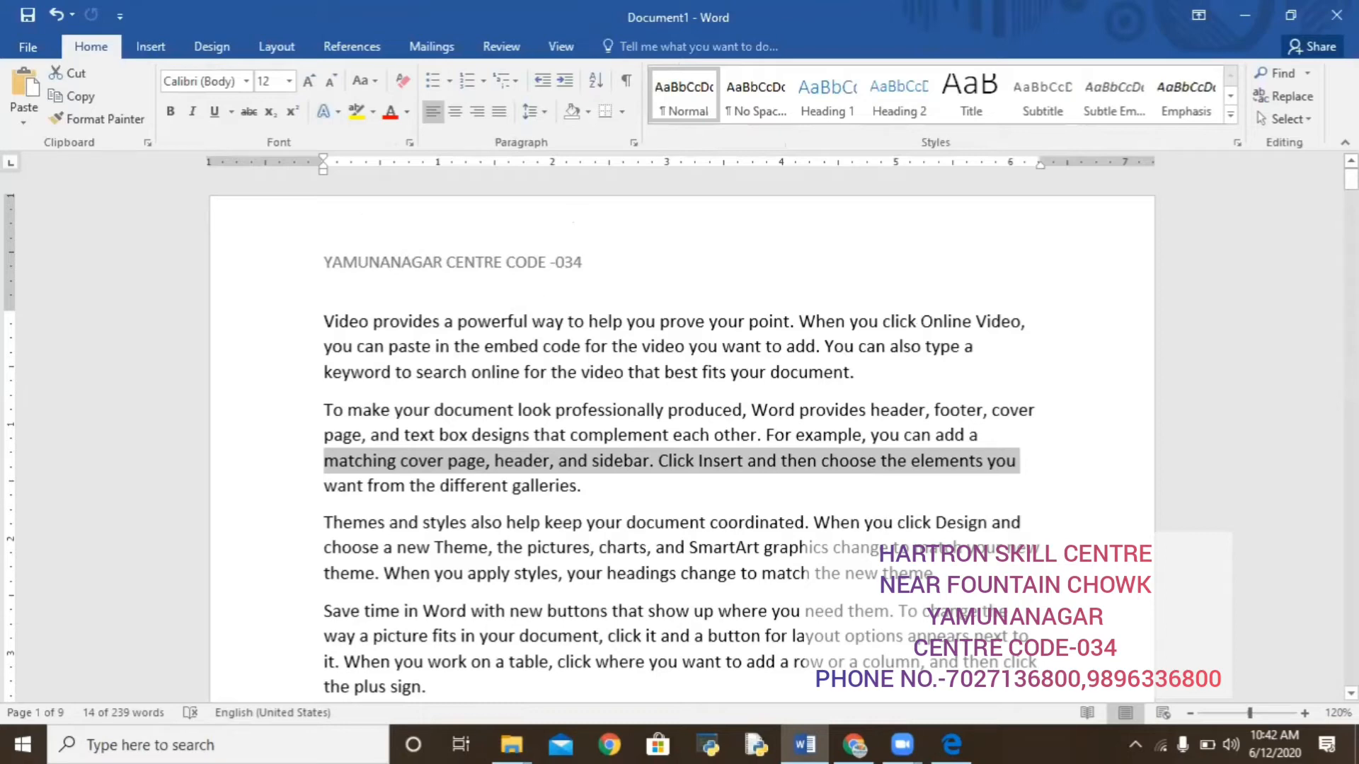
Correct "FORNTAIN" to "FOUNTAIN" in the header on page 2 and close the header
drag(1351, 179, 1351, 232)
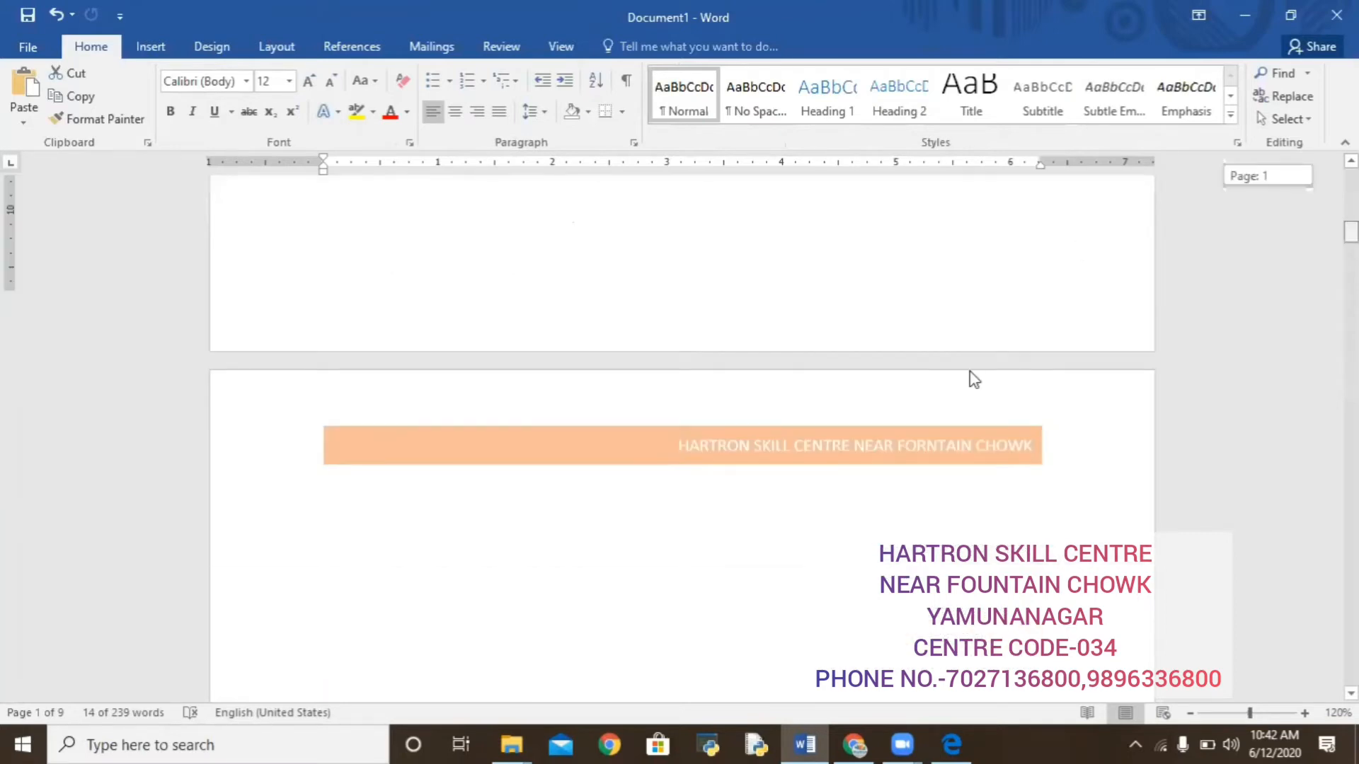
scroll(973, 379, down, 1)
double_click(947, 388)
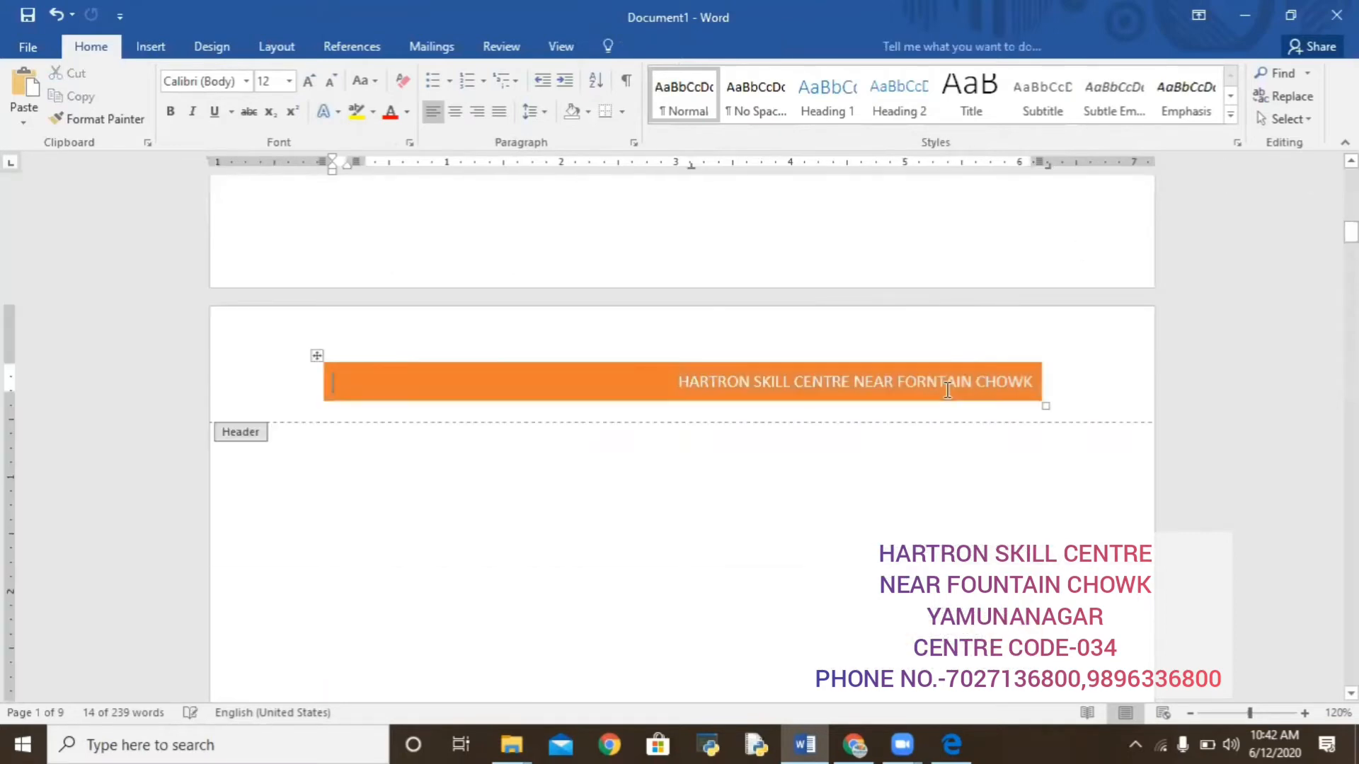
click(946, 390)
key(Left)
key(Left)
key(BackSpace)
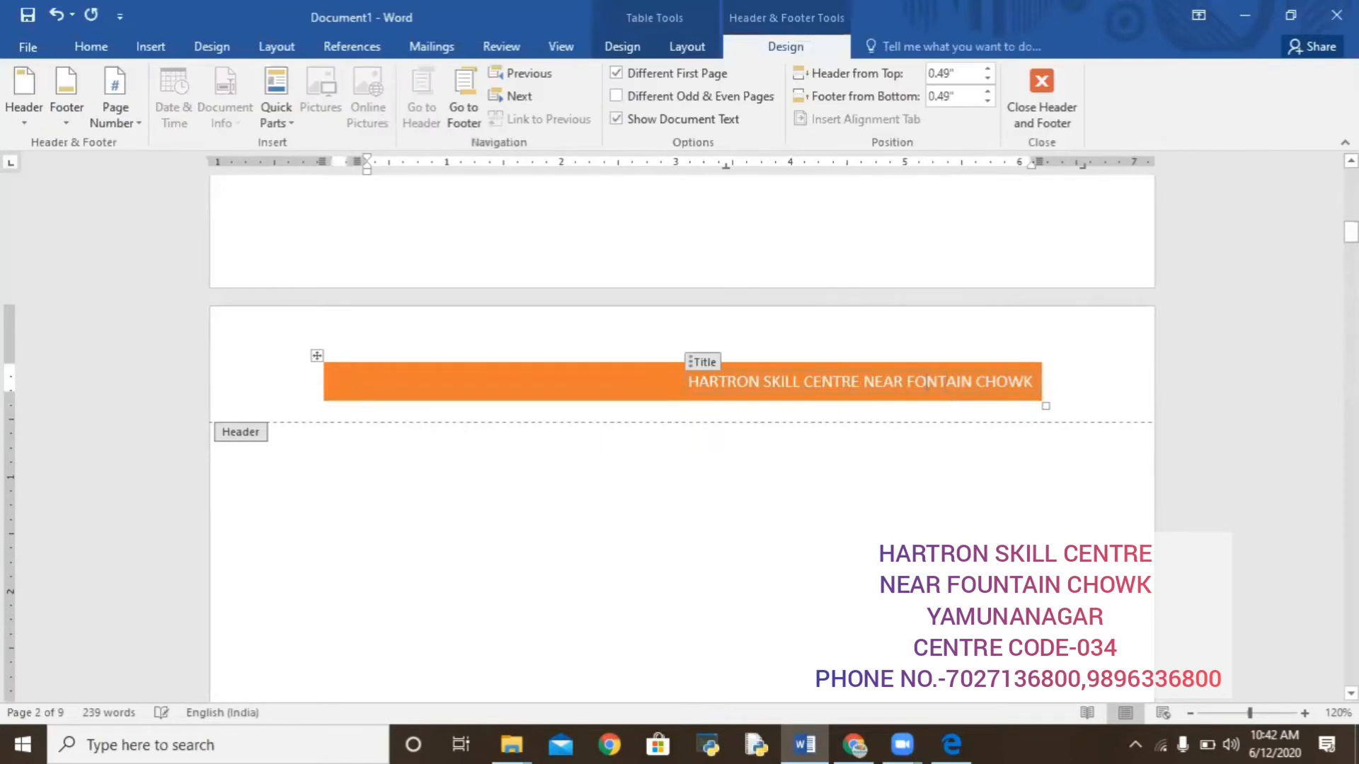
text(U)
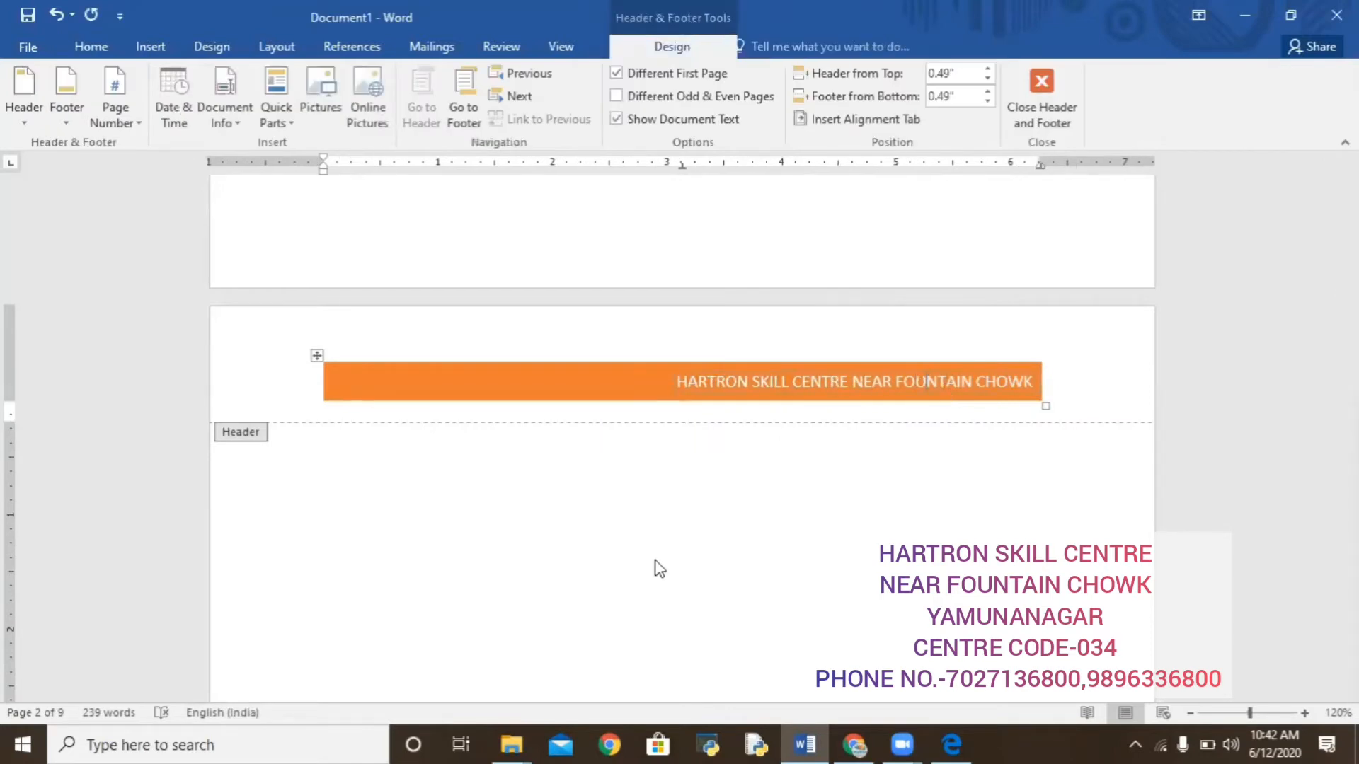
double_click(655, 564)
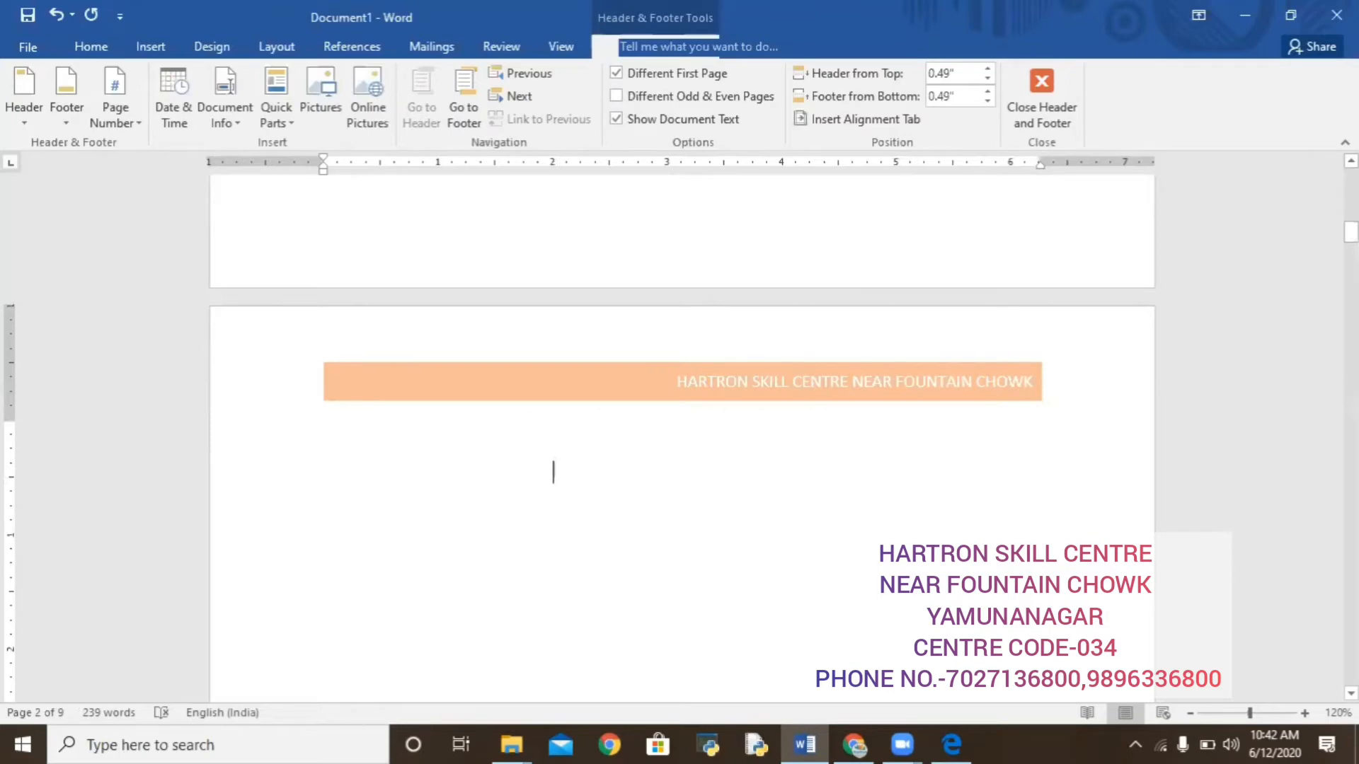
Turn off the different first page option, enable different odd and even pages from the page 1 header, and close it
drag(1351, 232, 1351, 180)
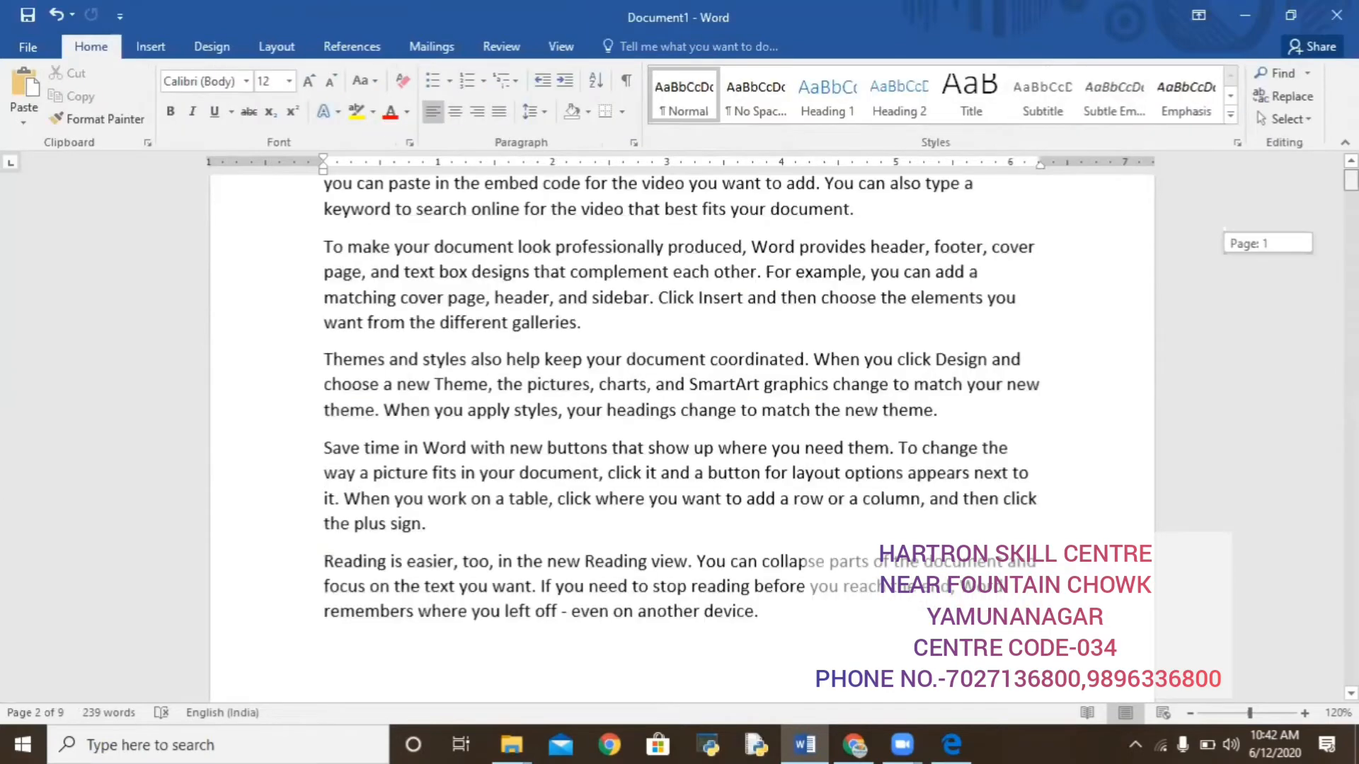
scroll(537, 267, up, 2)
triple_click(538, 268)
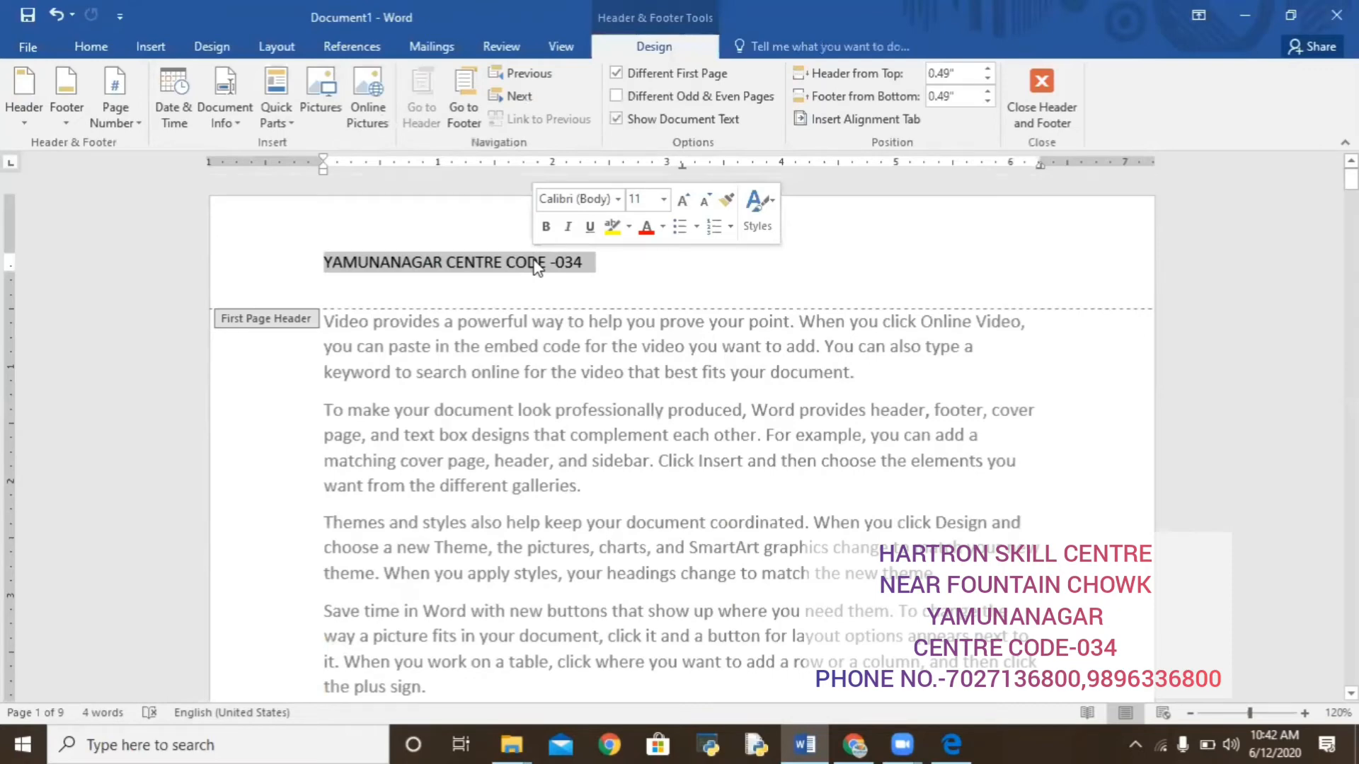
click(616, 95)
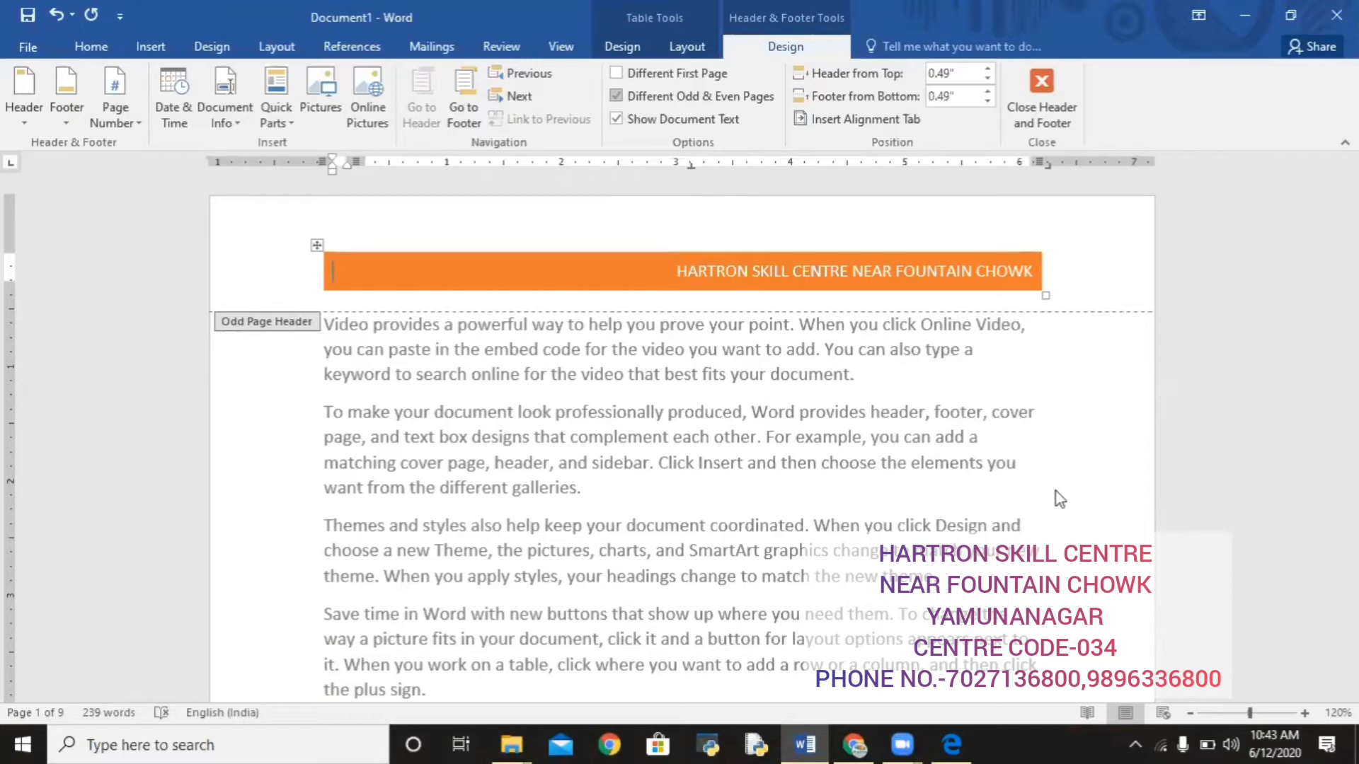
click(1023, 123)
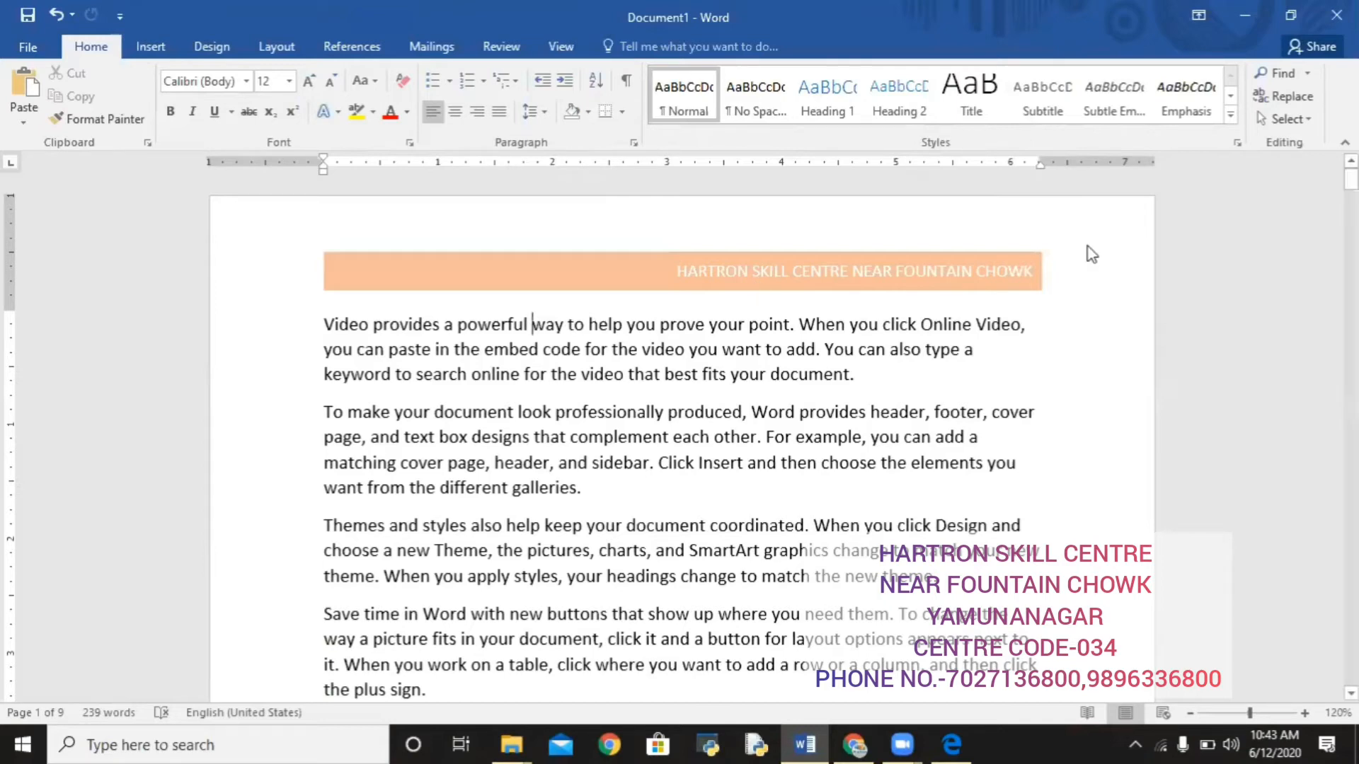
Enter "YAMUNANAGAR CENTRE CODE -034" as the even page header on page 2, close it, and check the header on page 3
scroll(904, 388, down, 15)
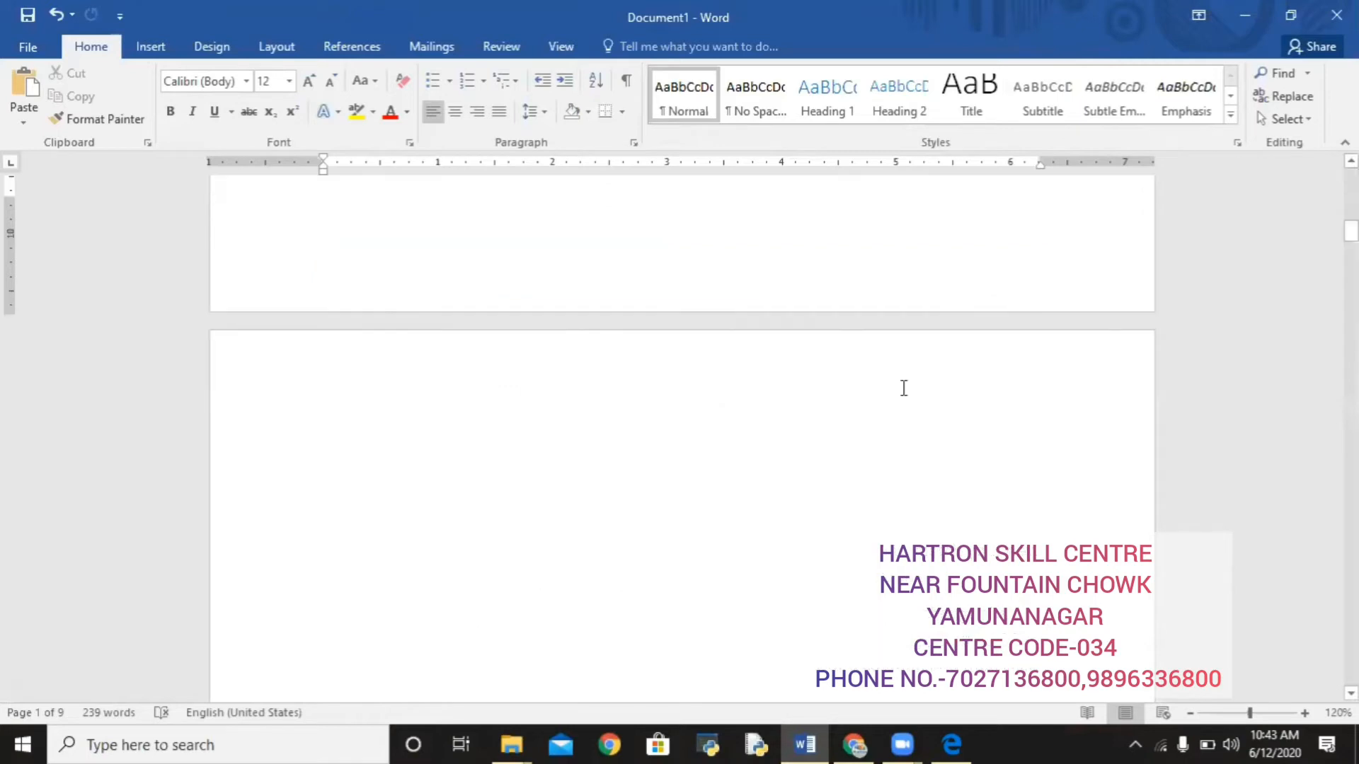
double_click(904, 388)
text(H)
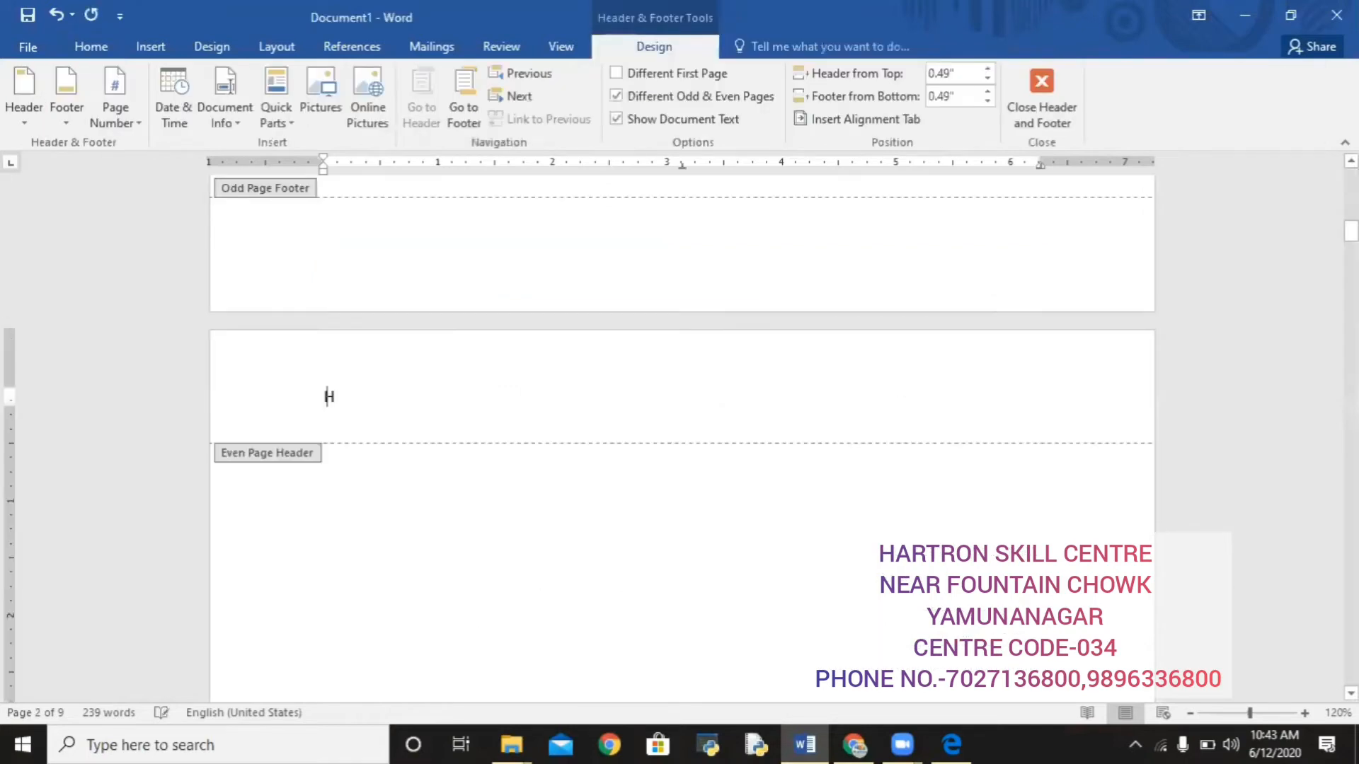
text(Y)
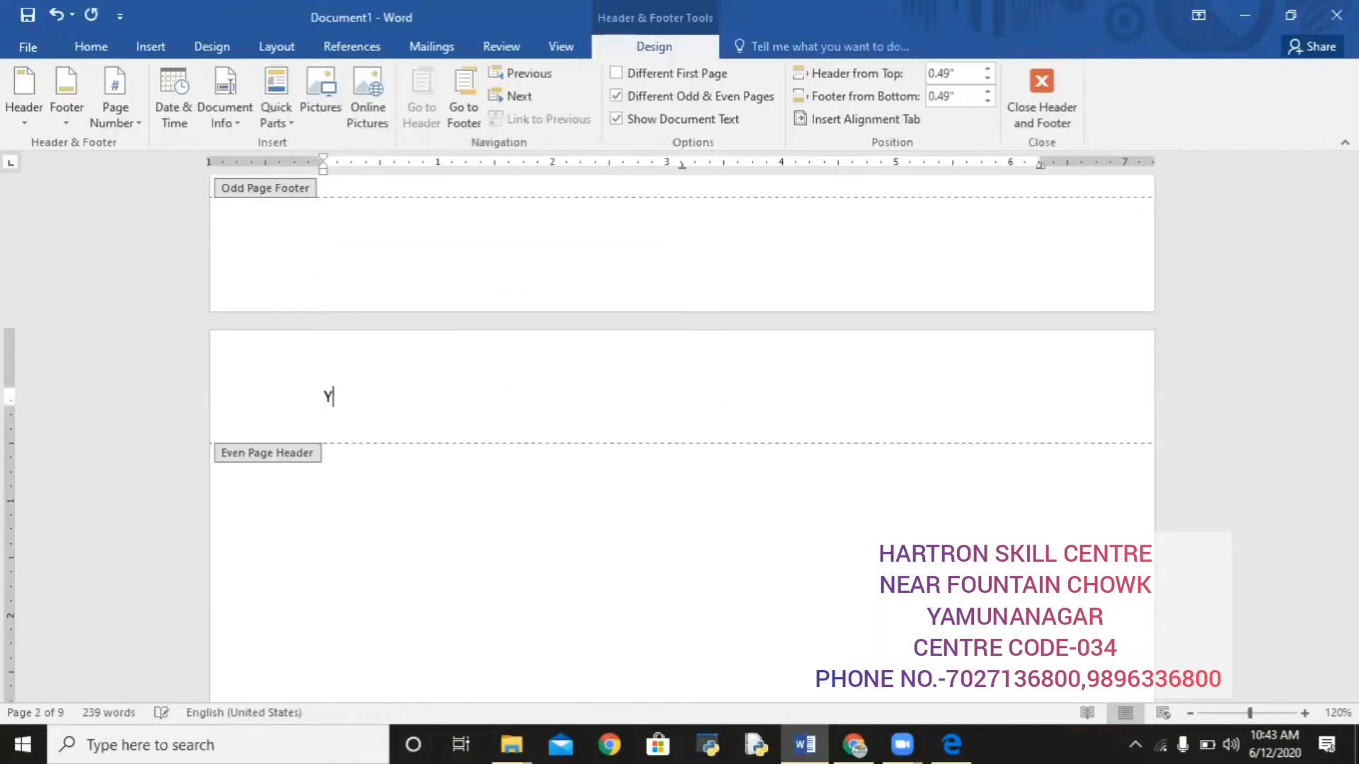
text(AMUN)
text(ANAGAR CENTRE CODE -034)
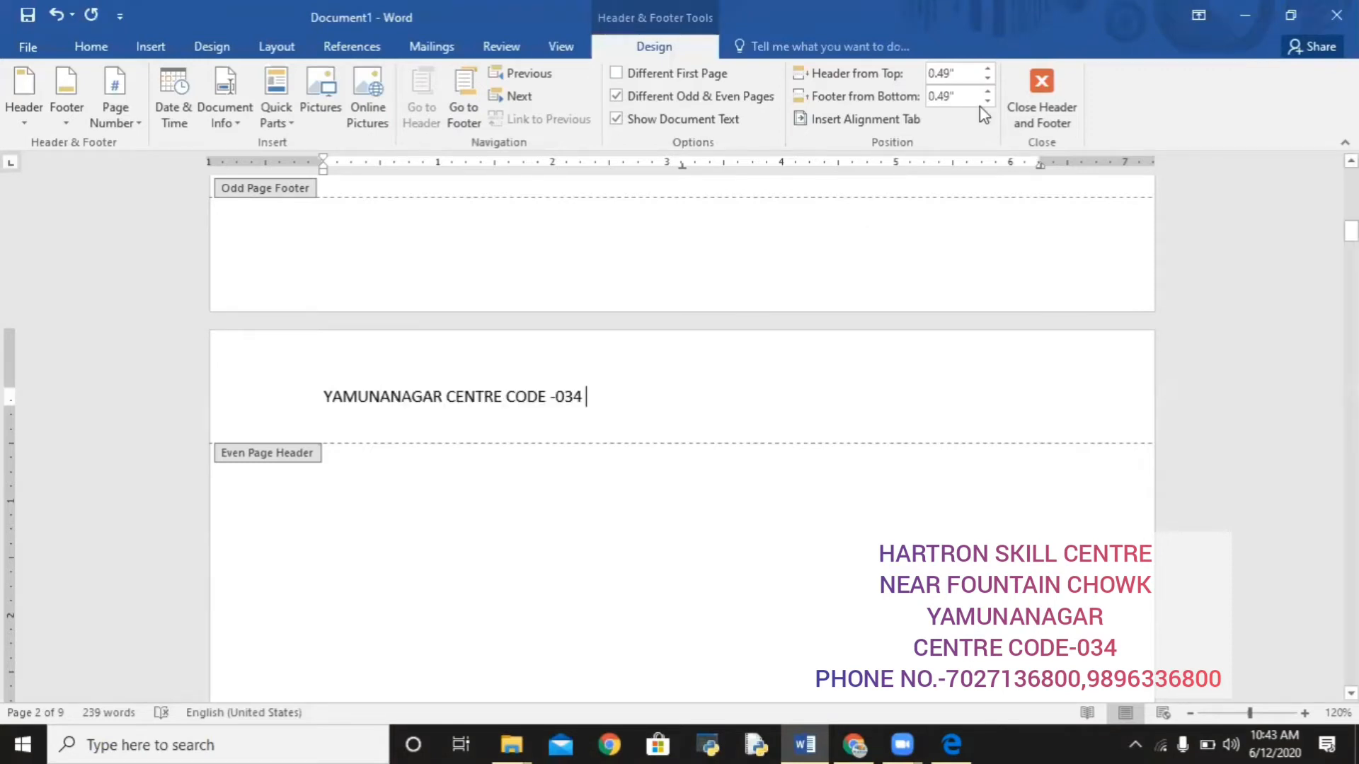
click(1033, 82)
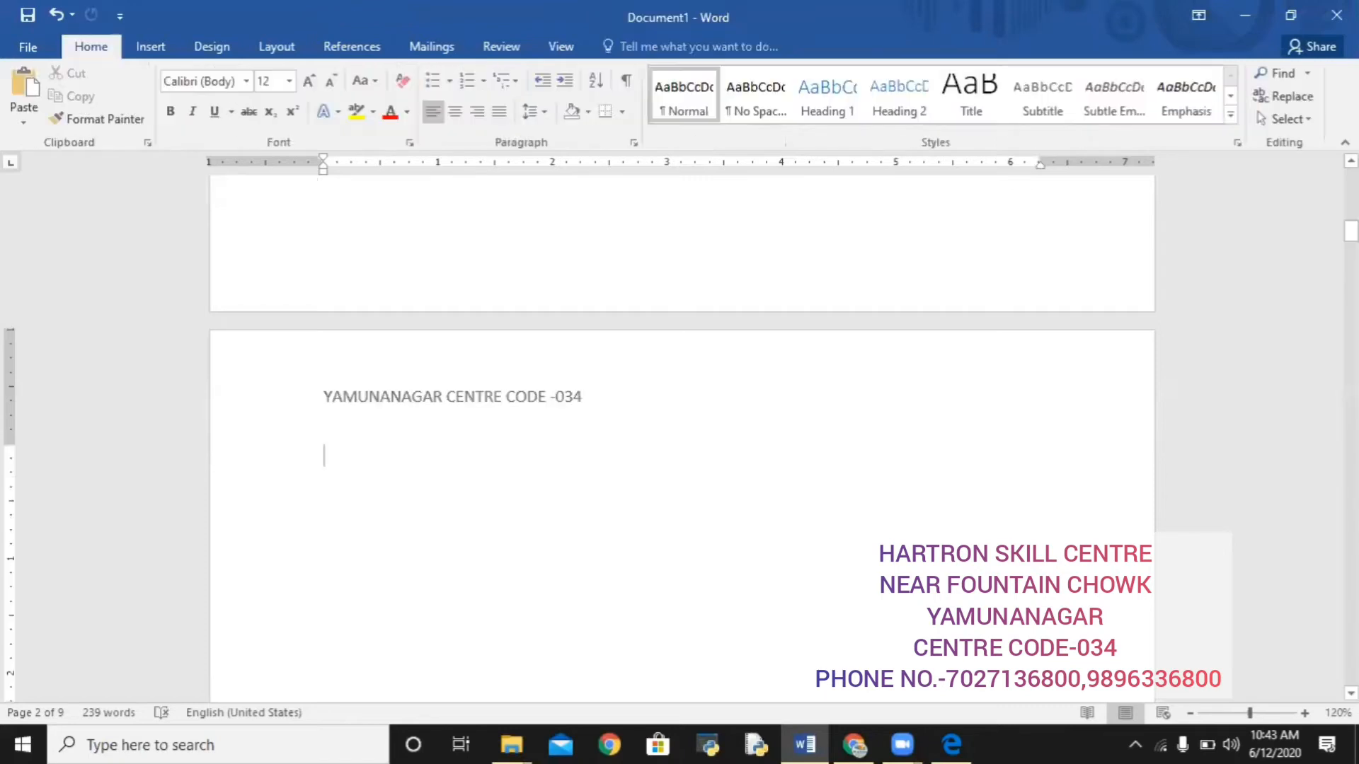
drag(1350, 230, 1350, 290)
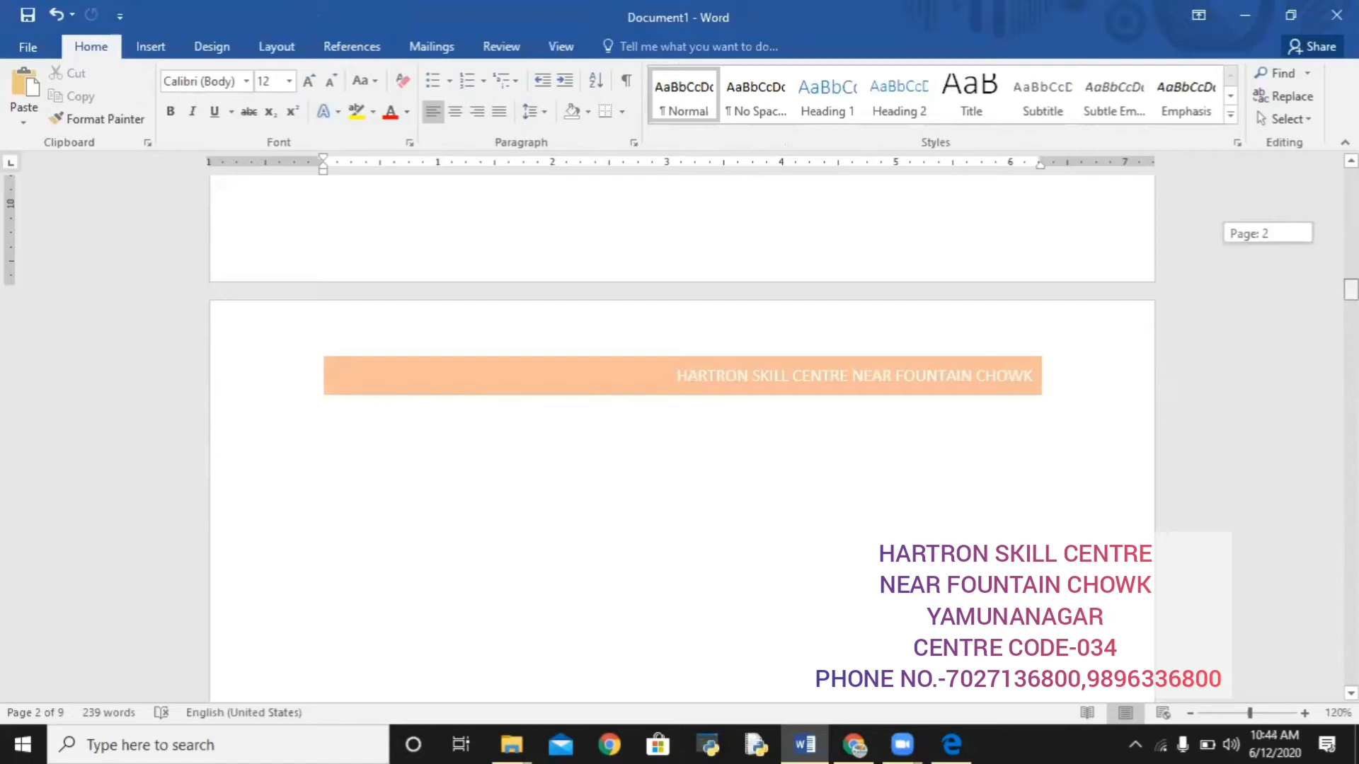
Insert the built-in Facet (Odd Page) footer from page 1, set its subtitle to "YAMUNANAGAR", and close the footer
drag(1351, 290, 1351, 192)
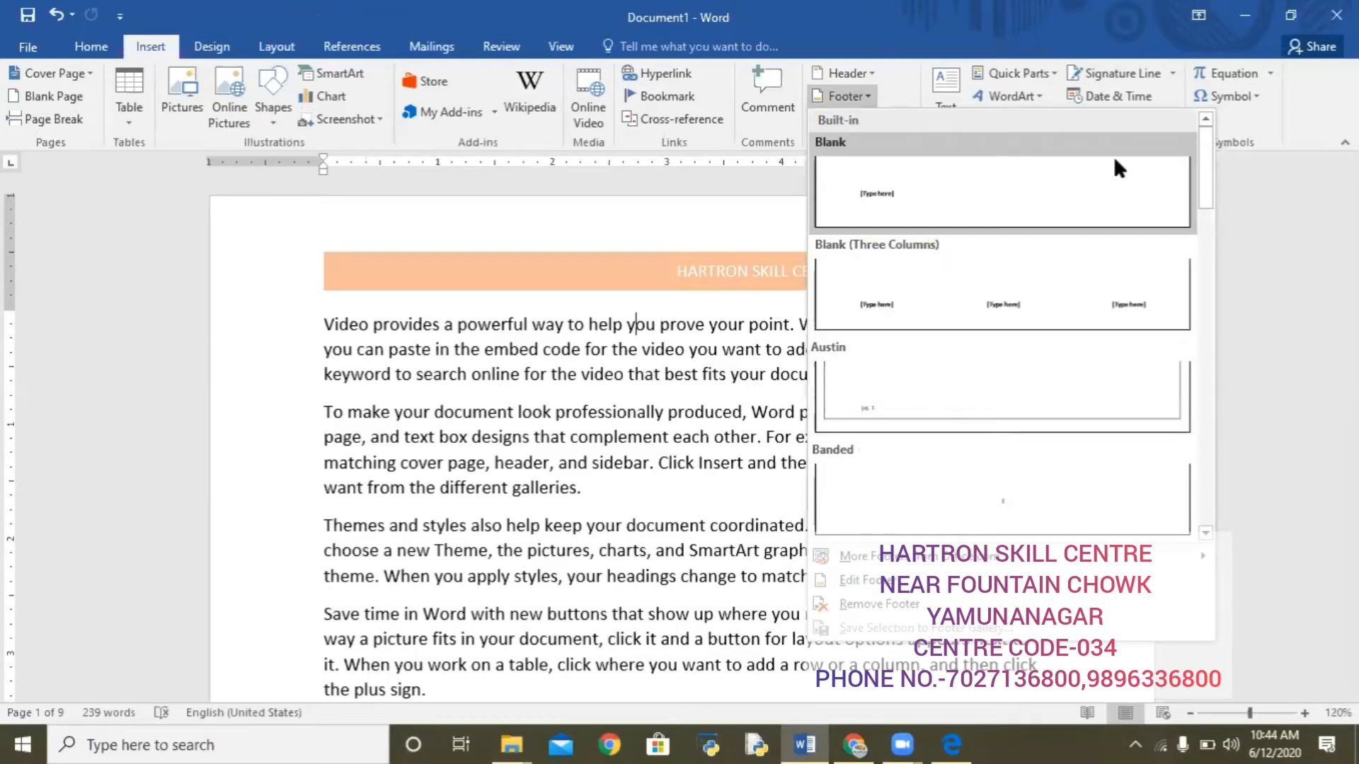
drag(1211, 186, 1219, 254)
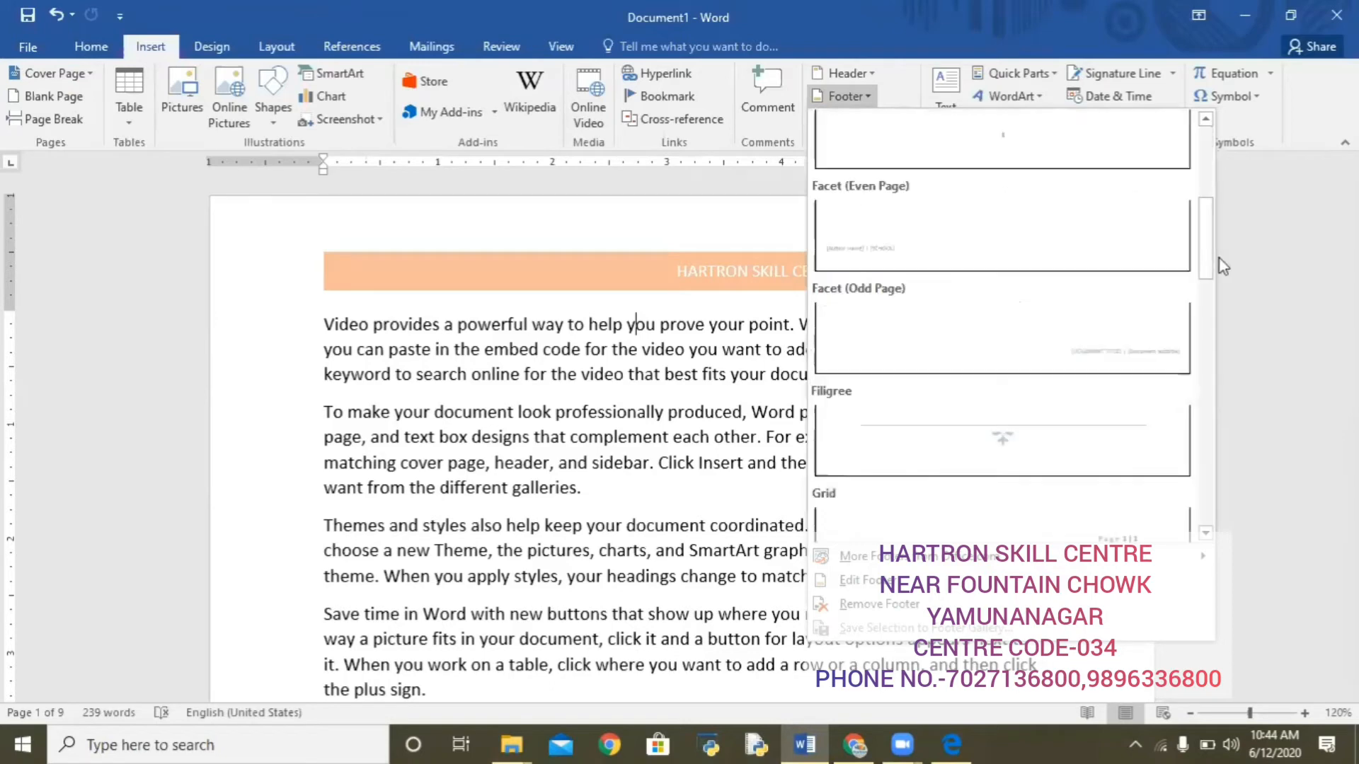
click(1127, 335)
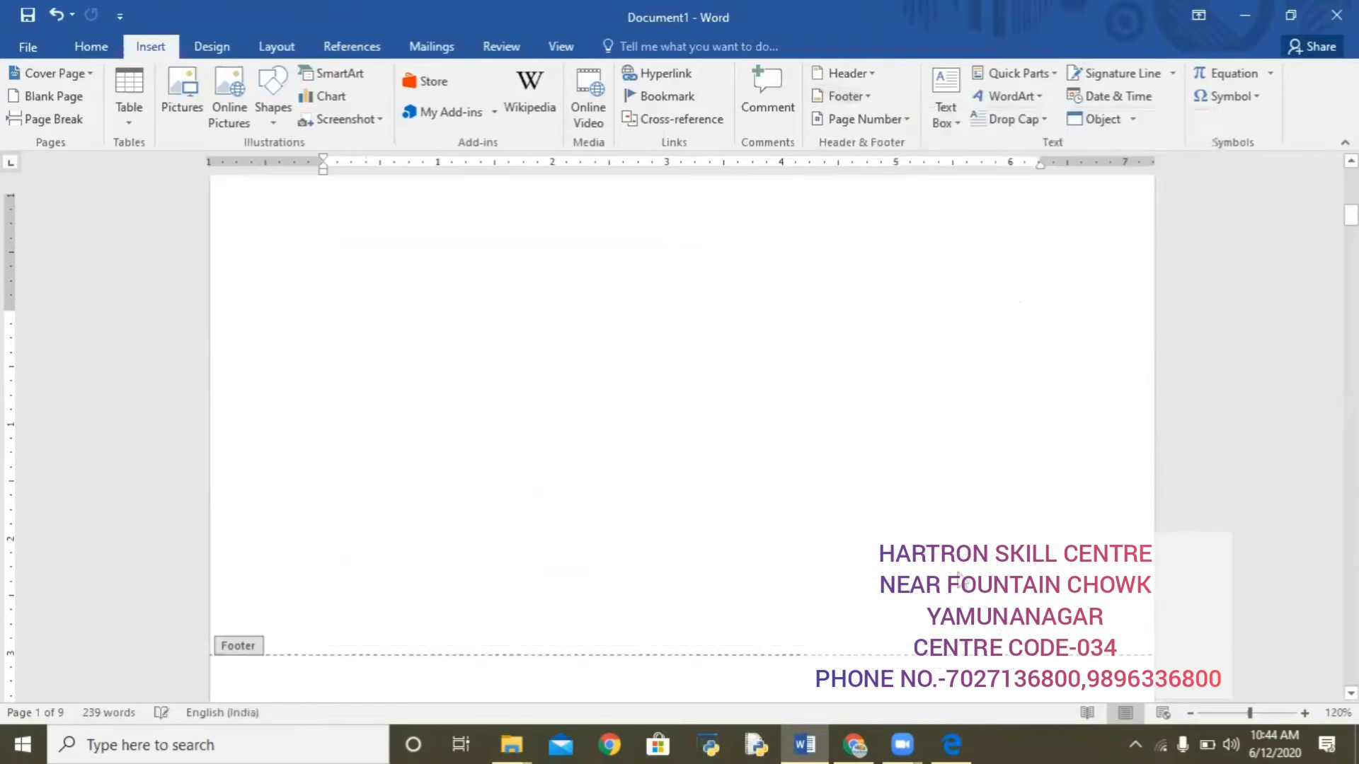
click(1035, 626)
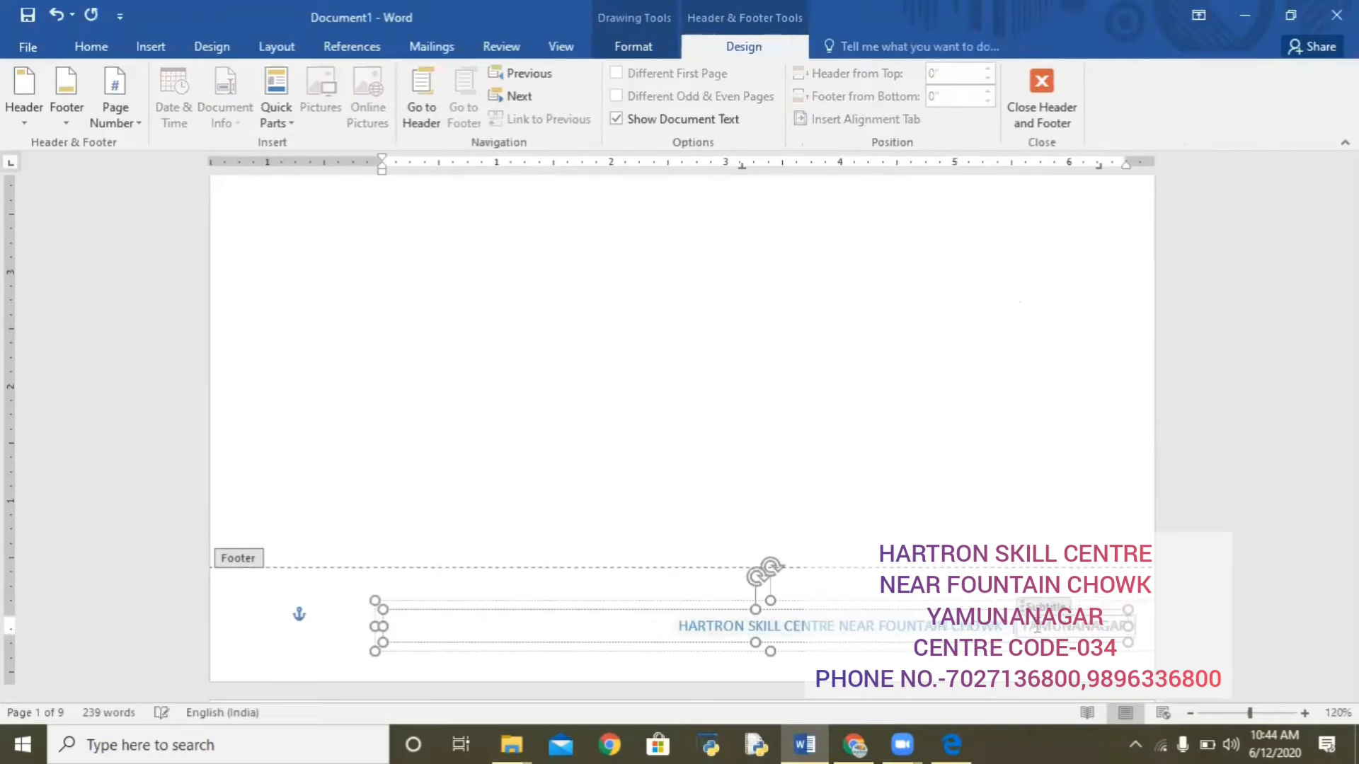
click(1051, 120)
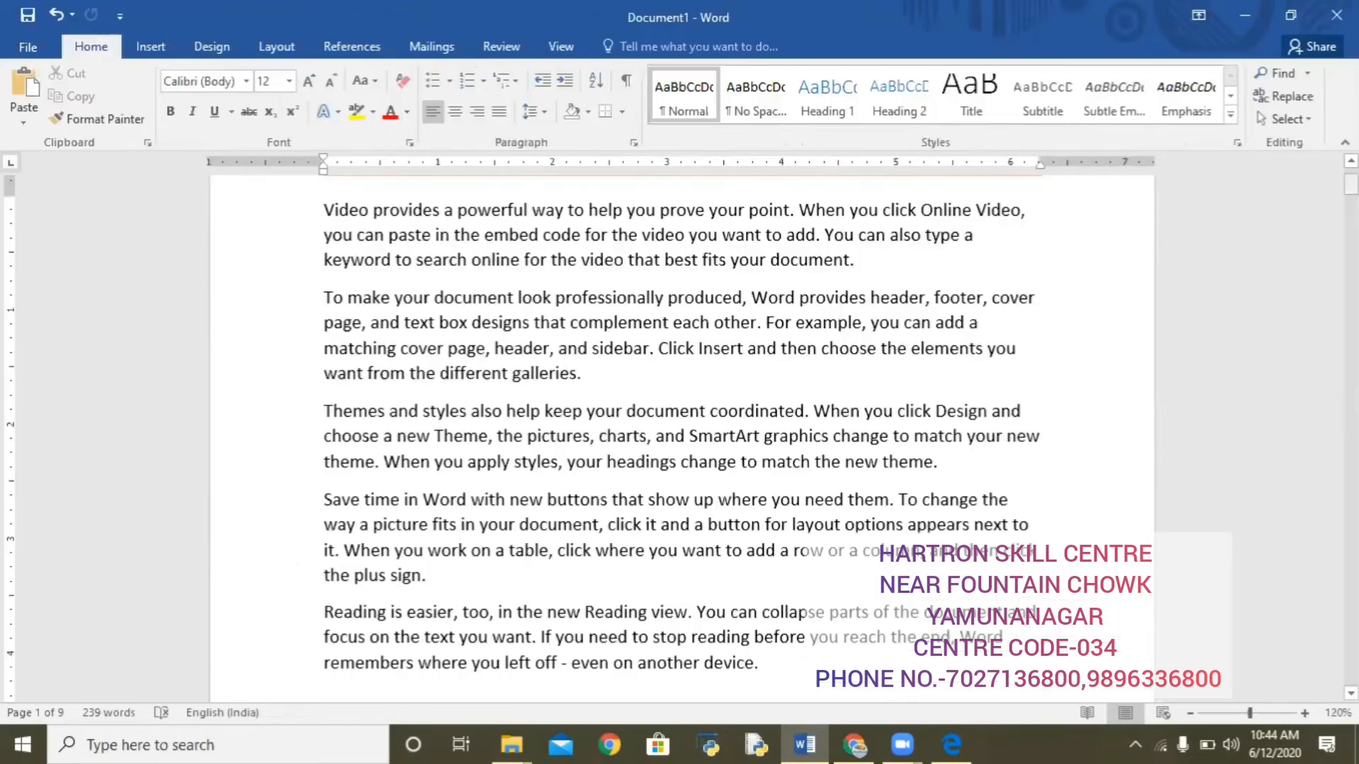
Check the footer at the end of page 1 and the header of page 2
drag(1351, 185, 1350, 200)
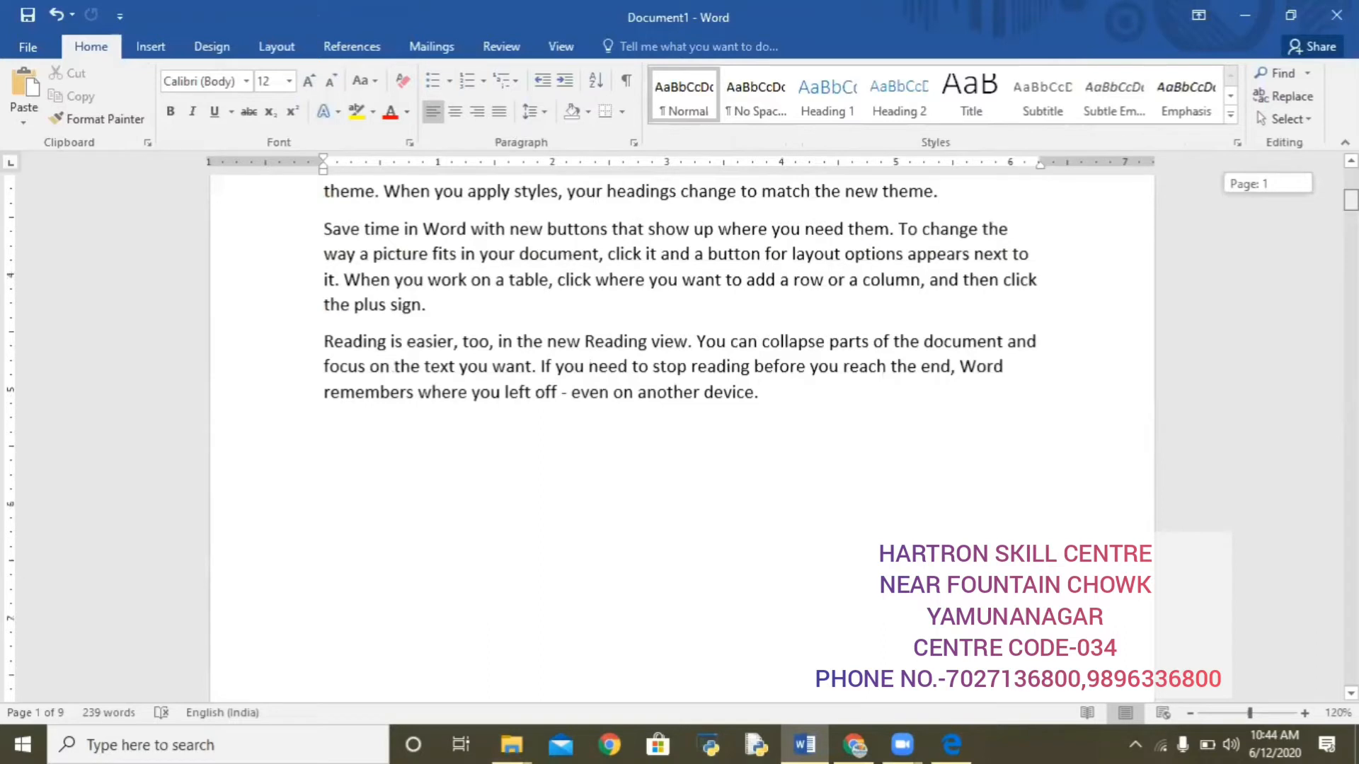
scroll(1100, 243, down, 5)
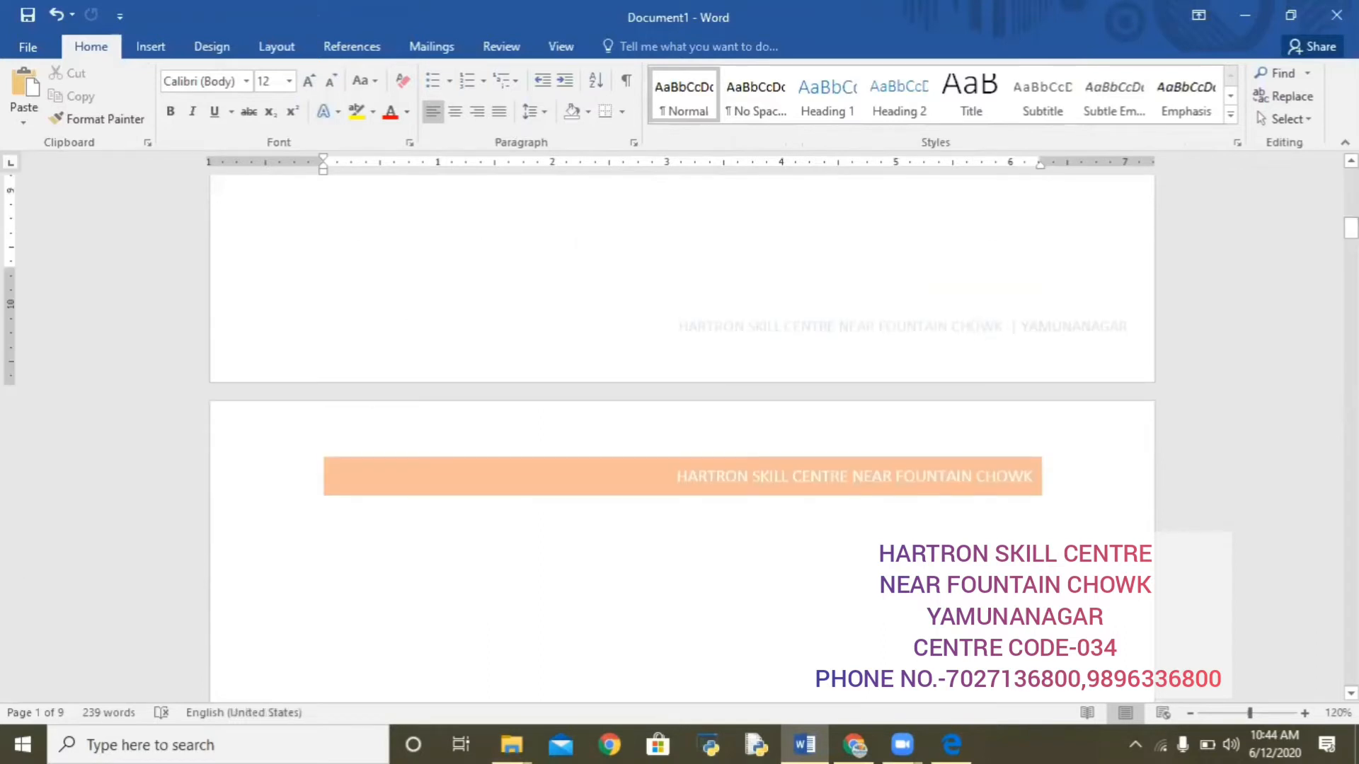
mouse_move(1350, 228)
mouse_down()
mouse_move(1350, 348)
mouse_move(1350, 208)
mouse_up()
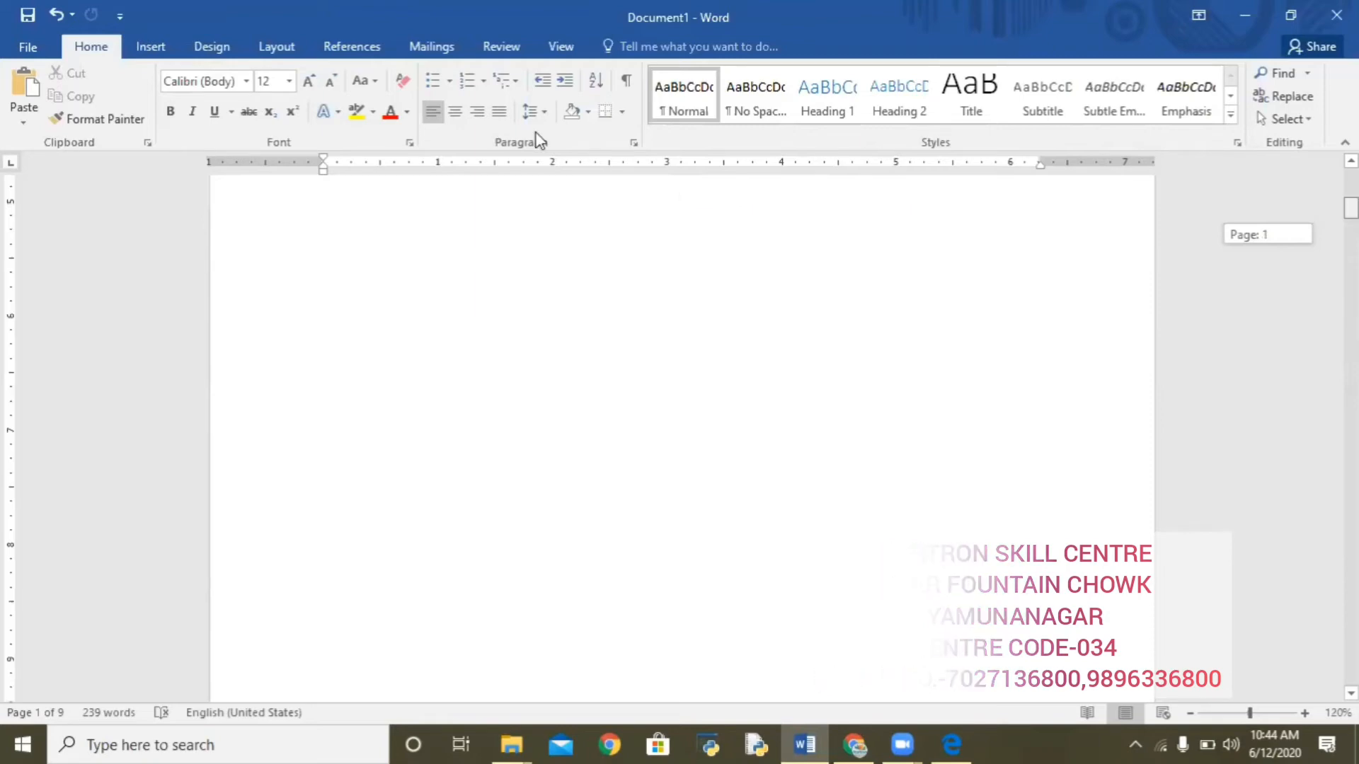
Open the page 1 footer to examine its header and footer options, and close it
click(151, 47)
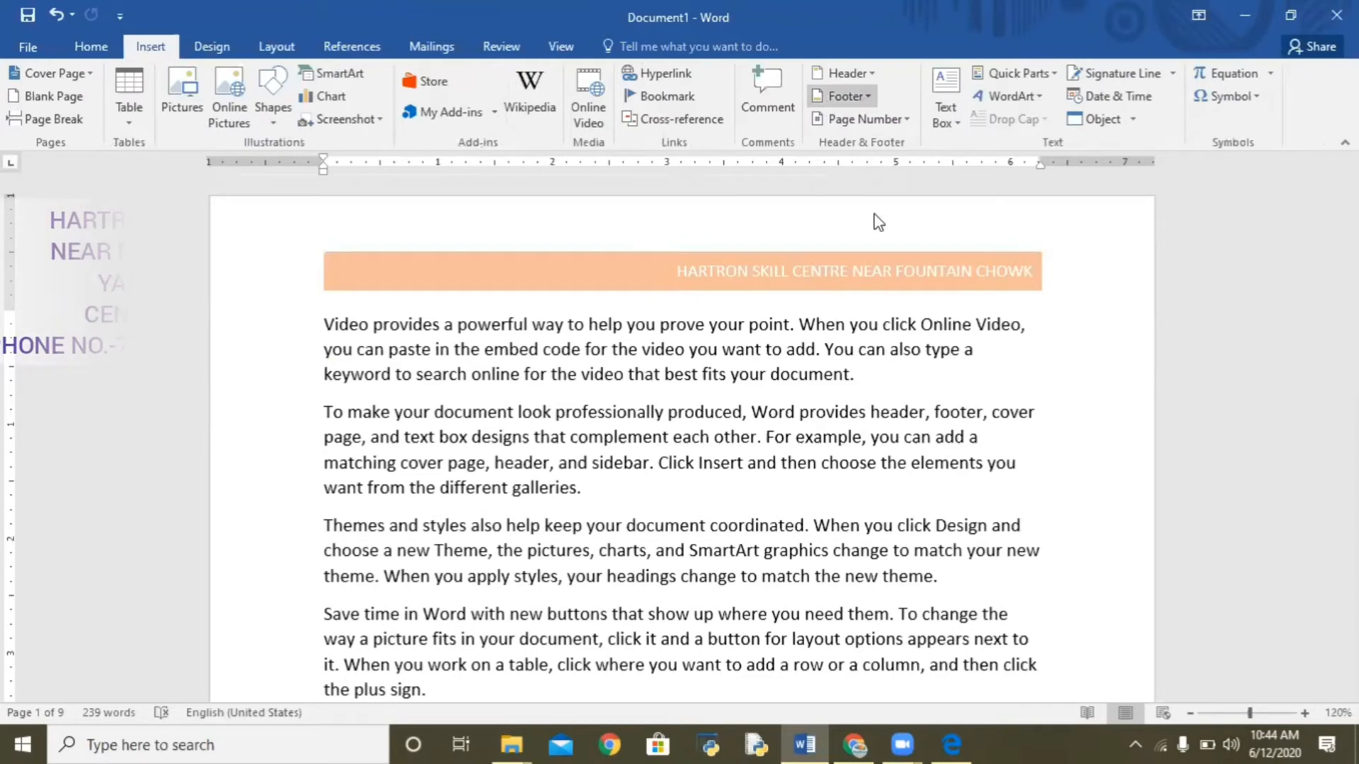
click(828, 99)
click(842, 97)
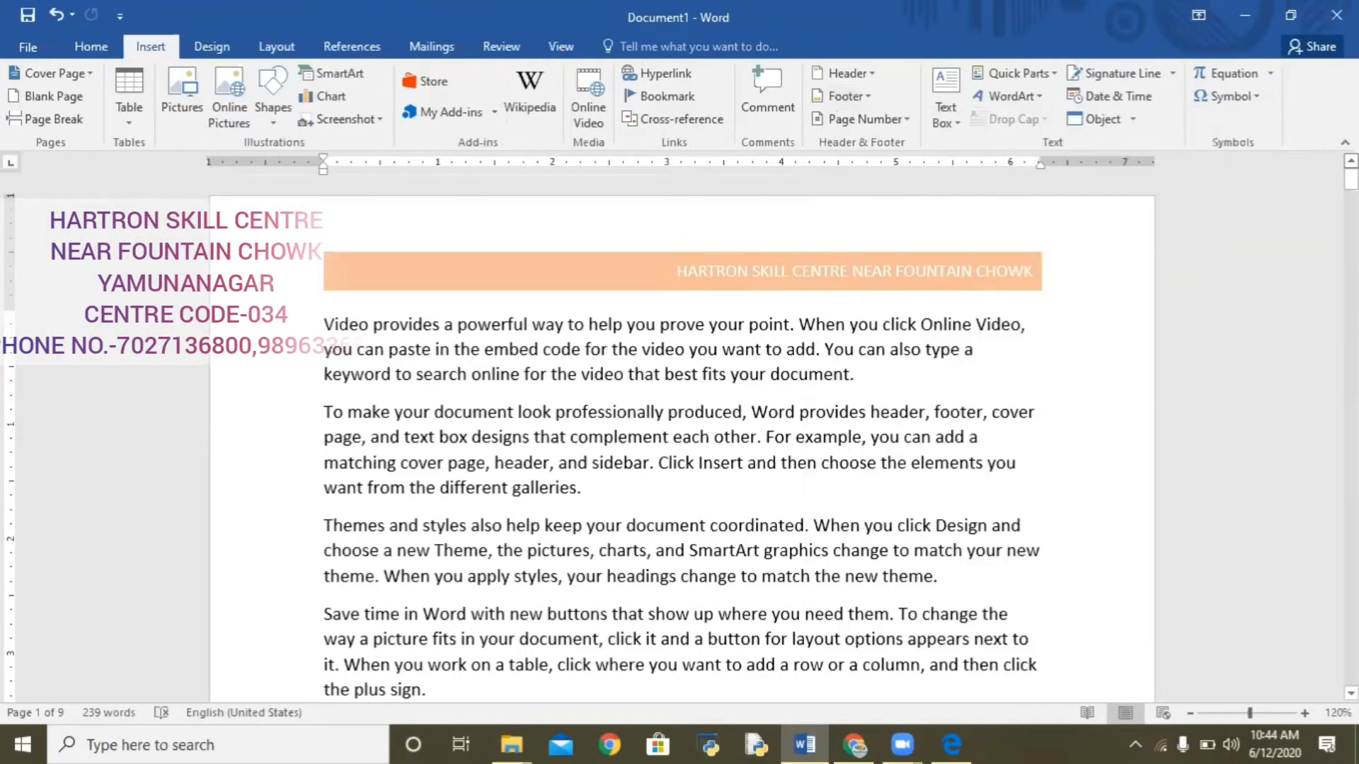
scroll(916, 357, down, 10)
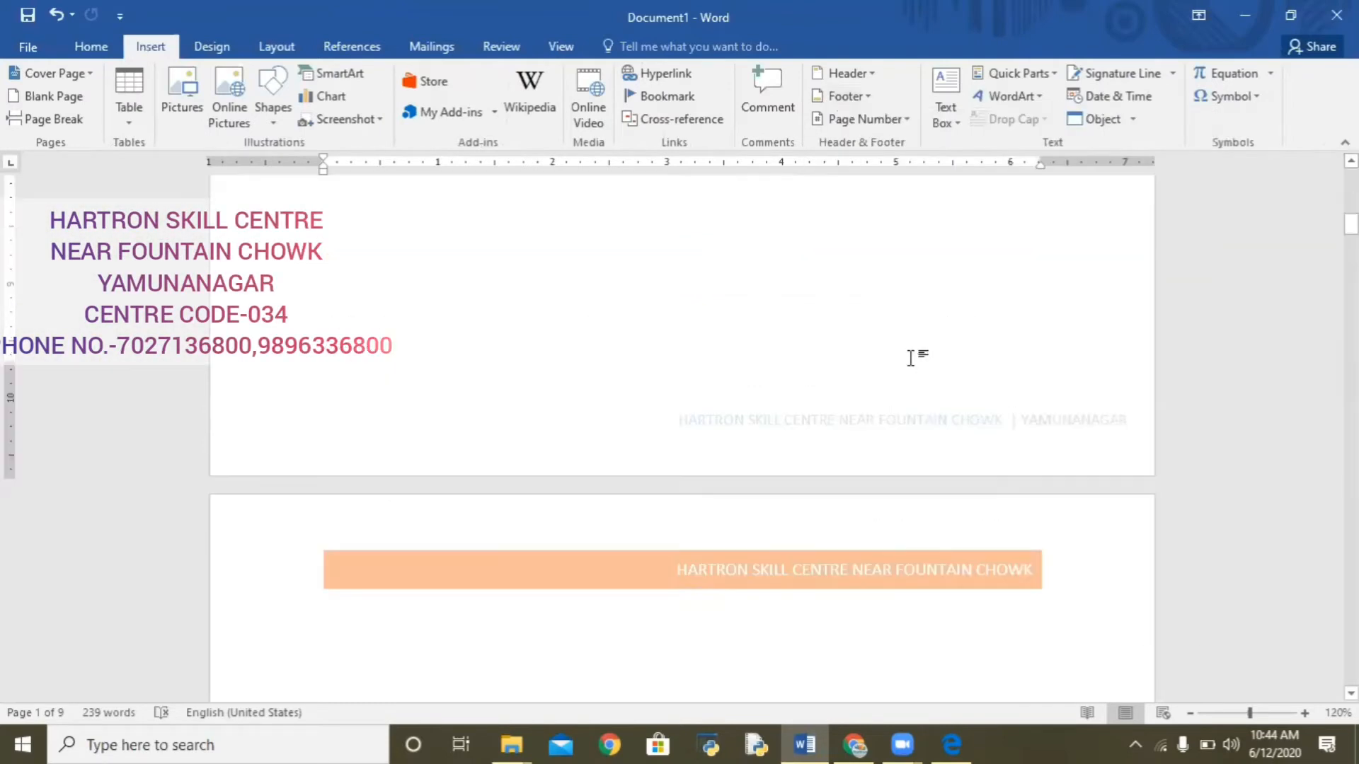
double_click(897, 422)
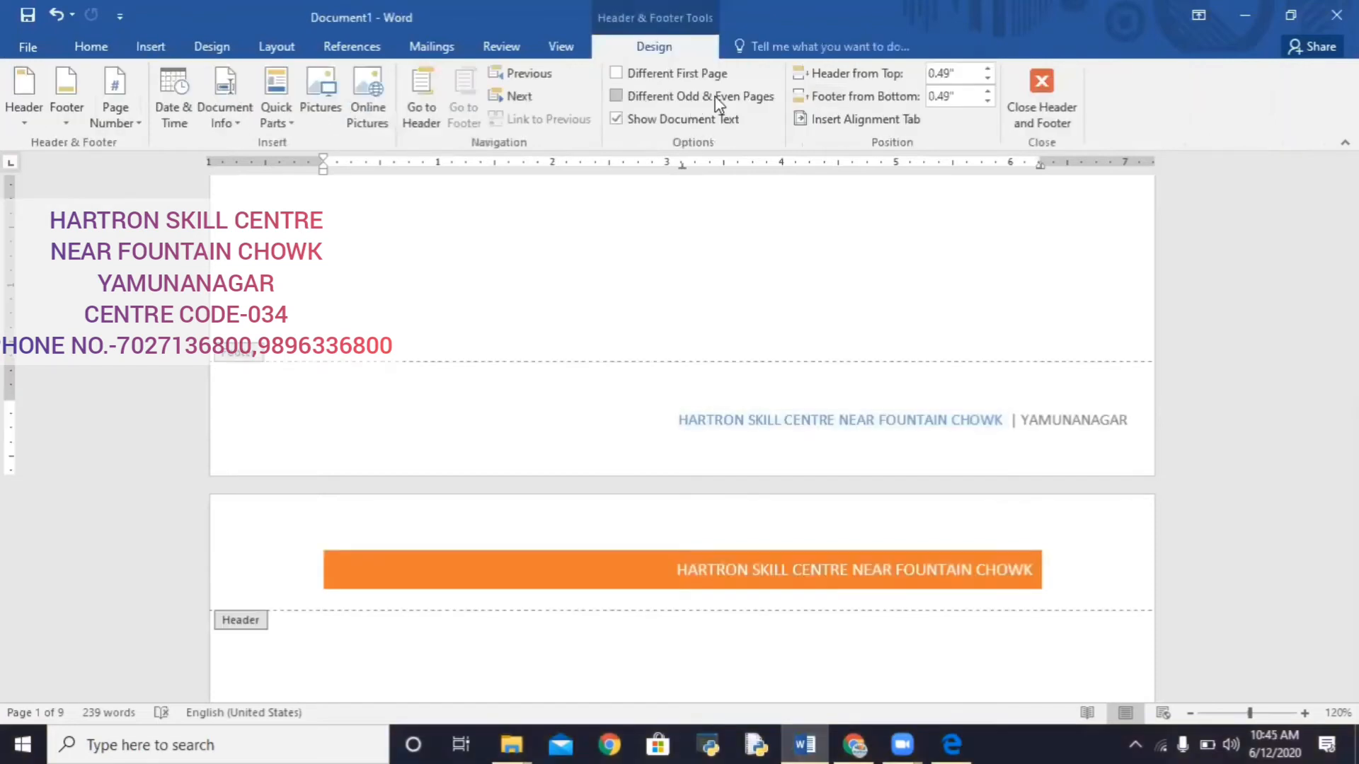
click(1037, 112)
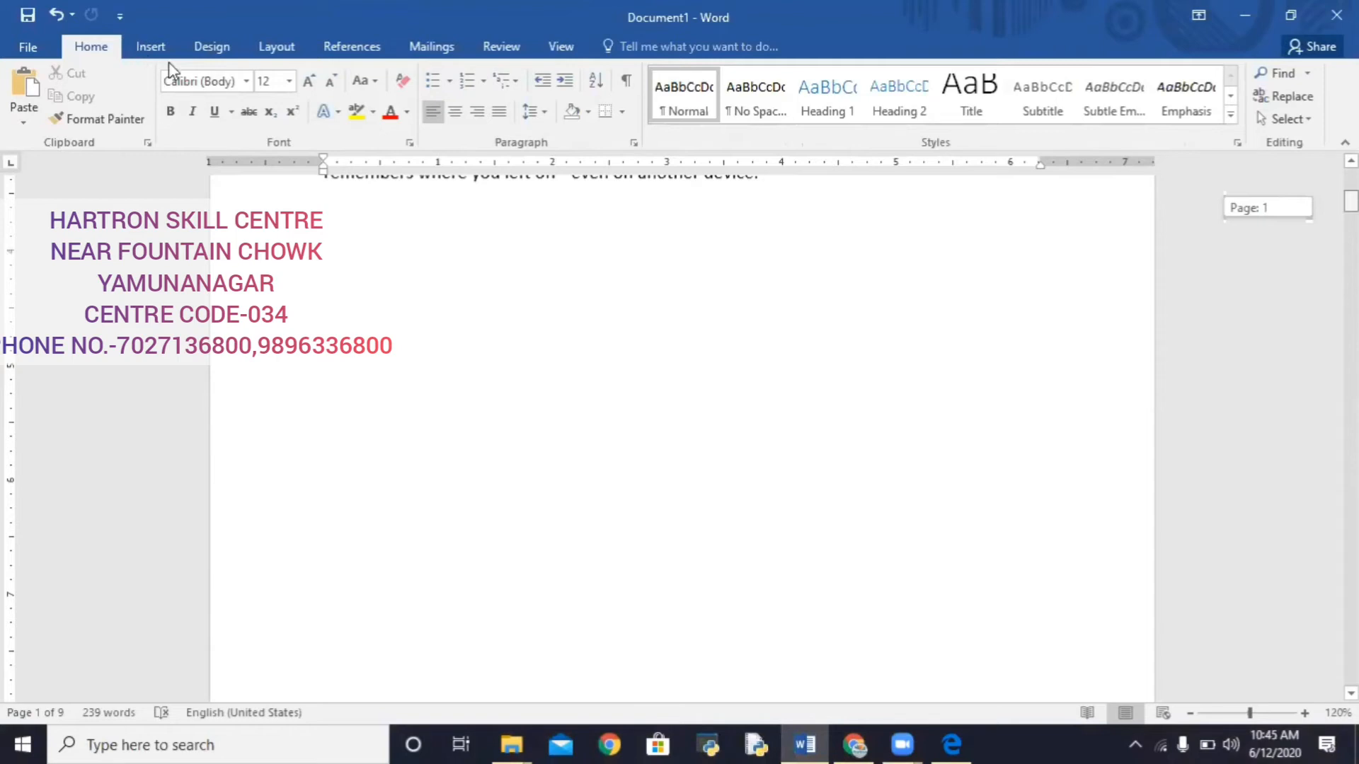
Insert a Plain Number 1 page number at the top of the pages and check the following page
click(150, 46)
click(864, 119)
mouse_move(870, 143)
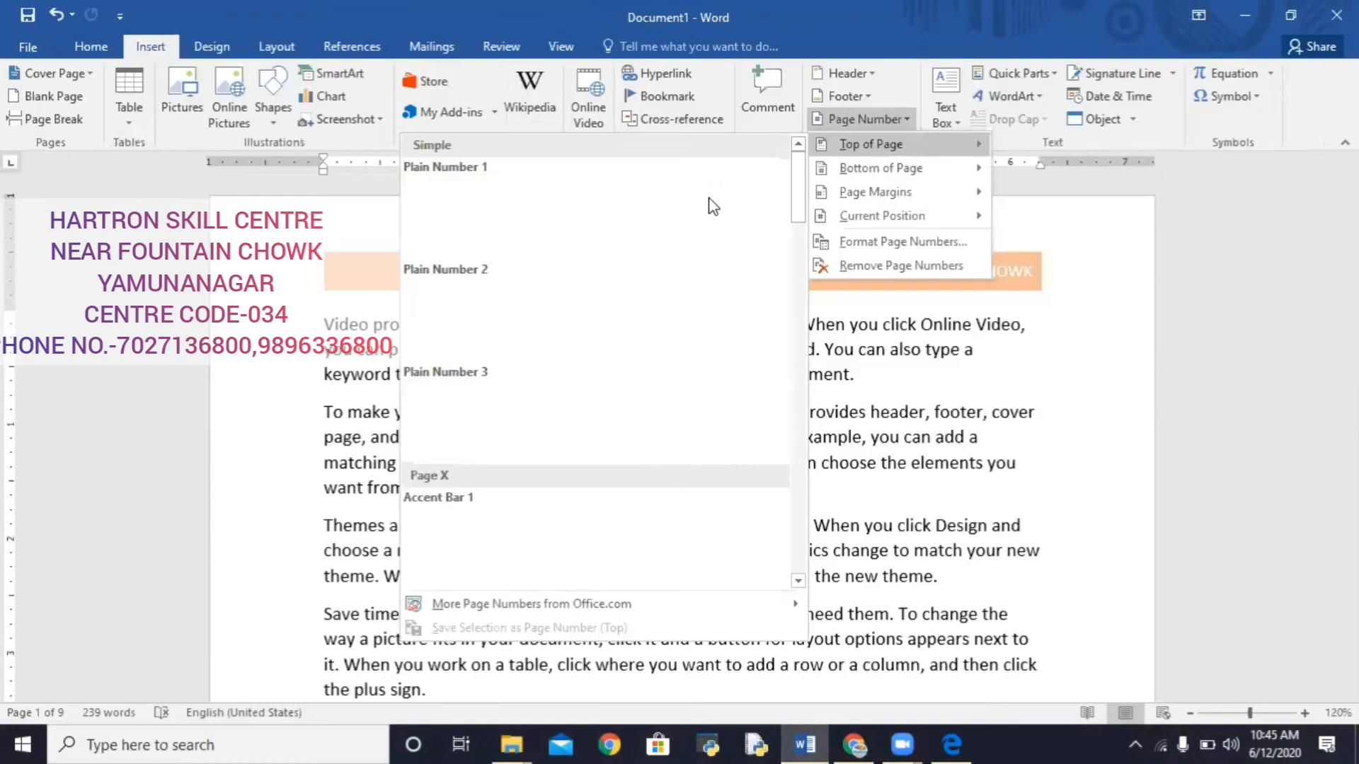
click(708, 197)
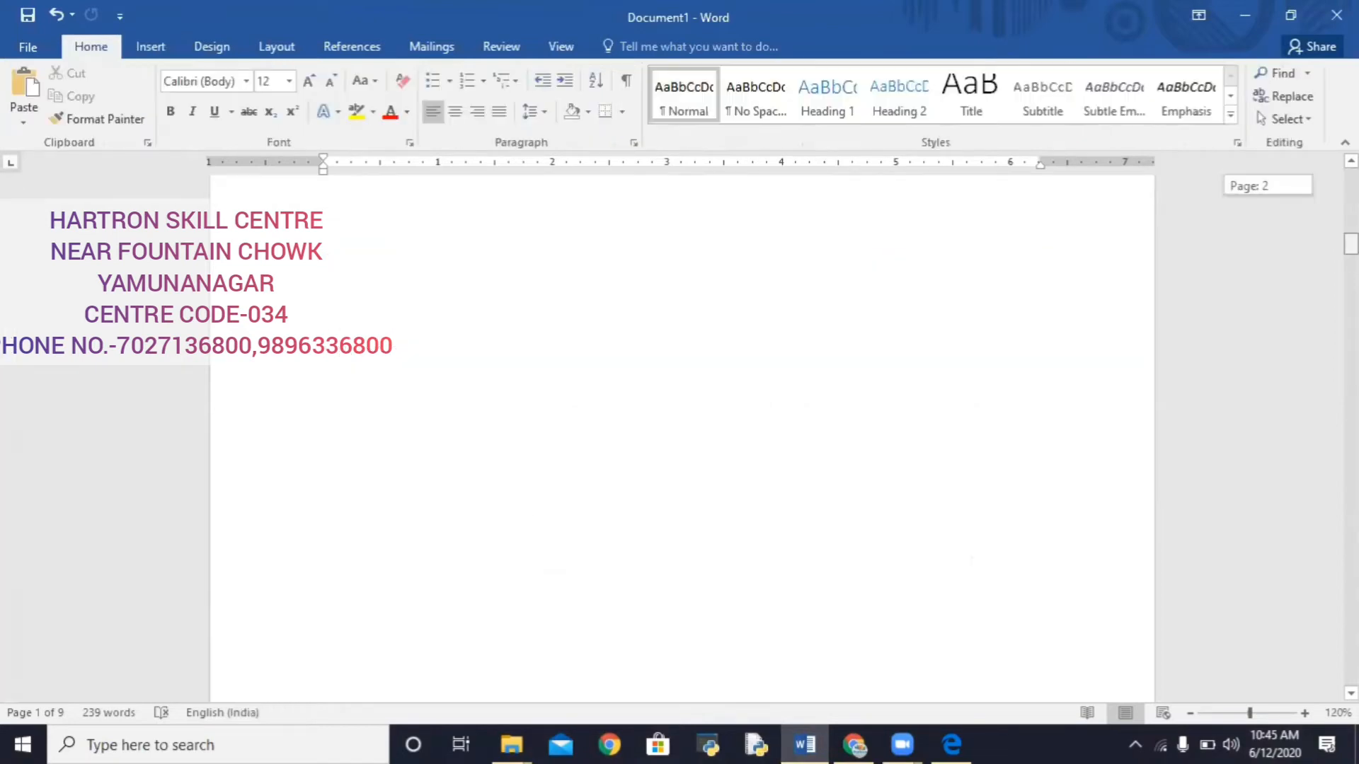
drag(1351, 244, 1351, 180)
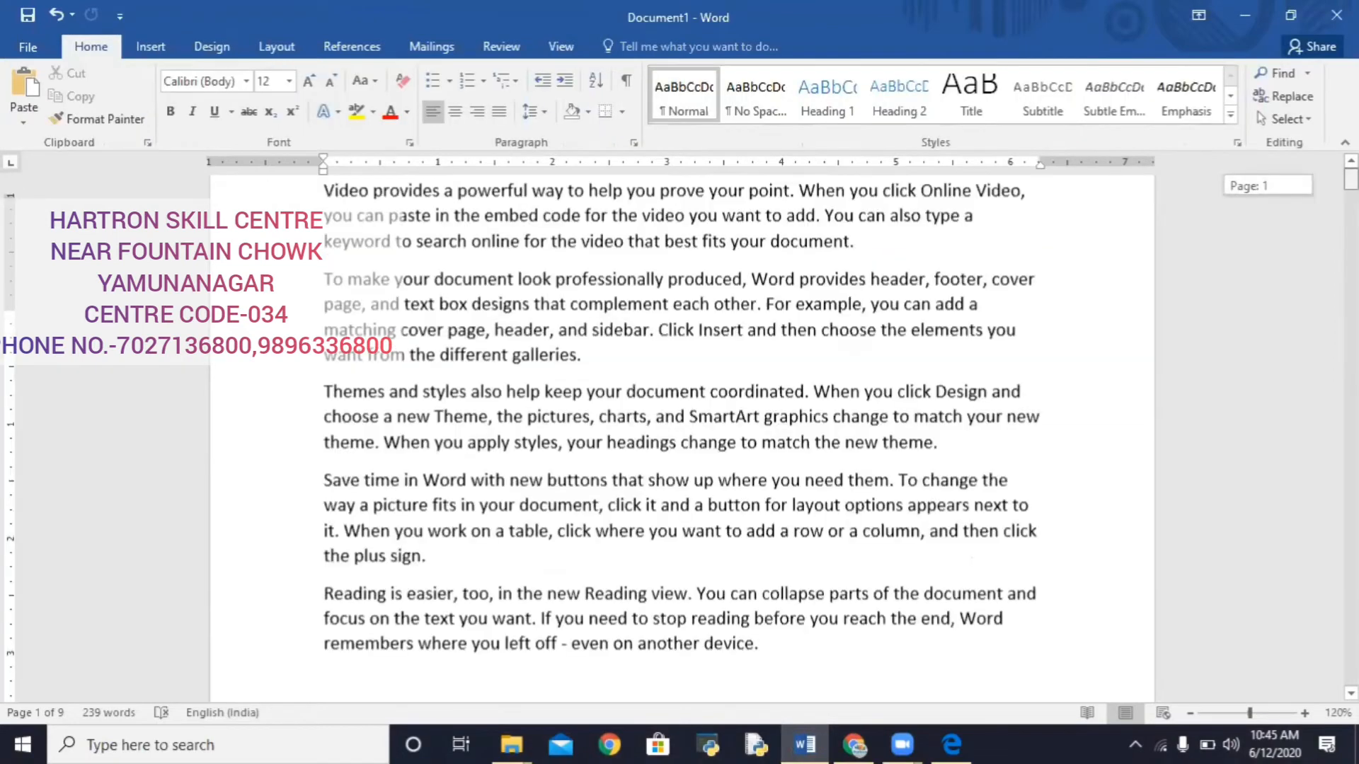
Examine the page number positions and available number formats, and dismiss the page number format settings
click(150, 46)
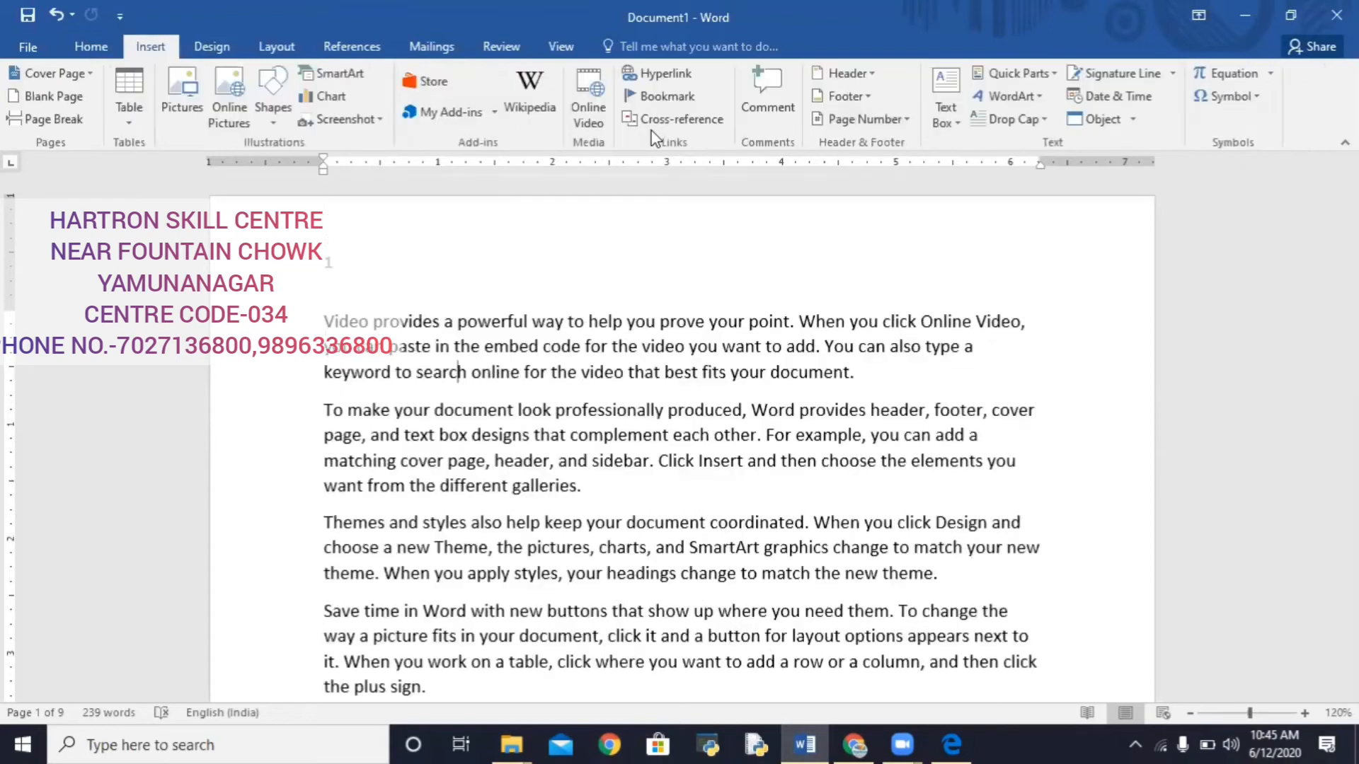
click(877, 121)
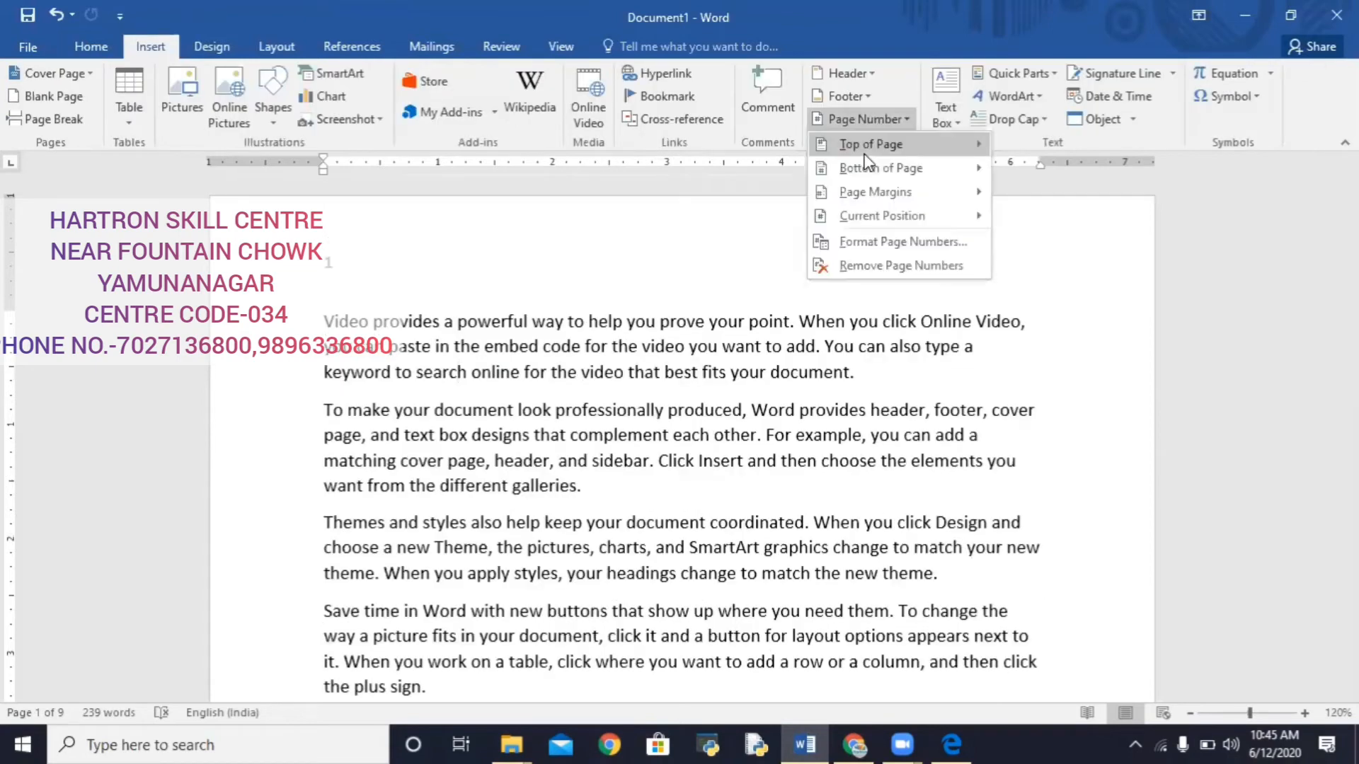
mouse_move(859, 185)
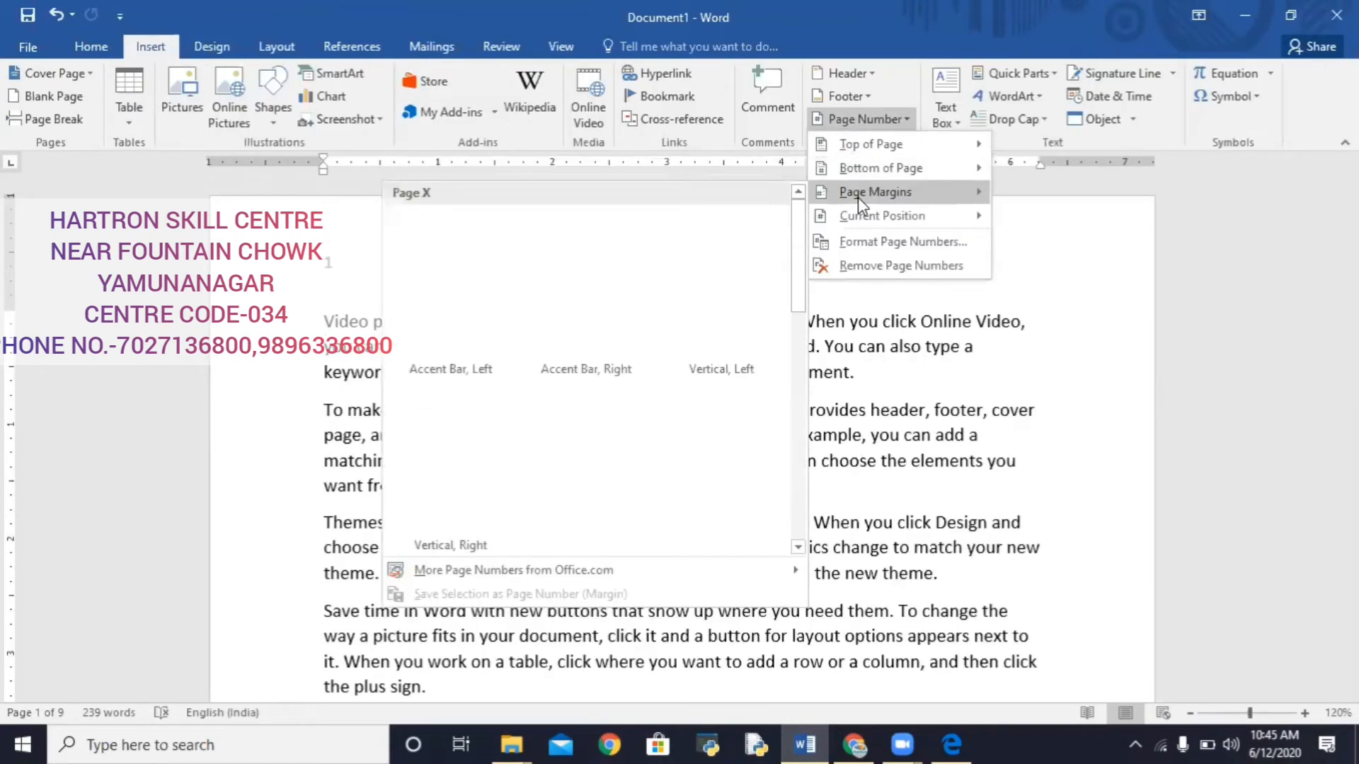
click(857, 247)
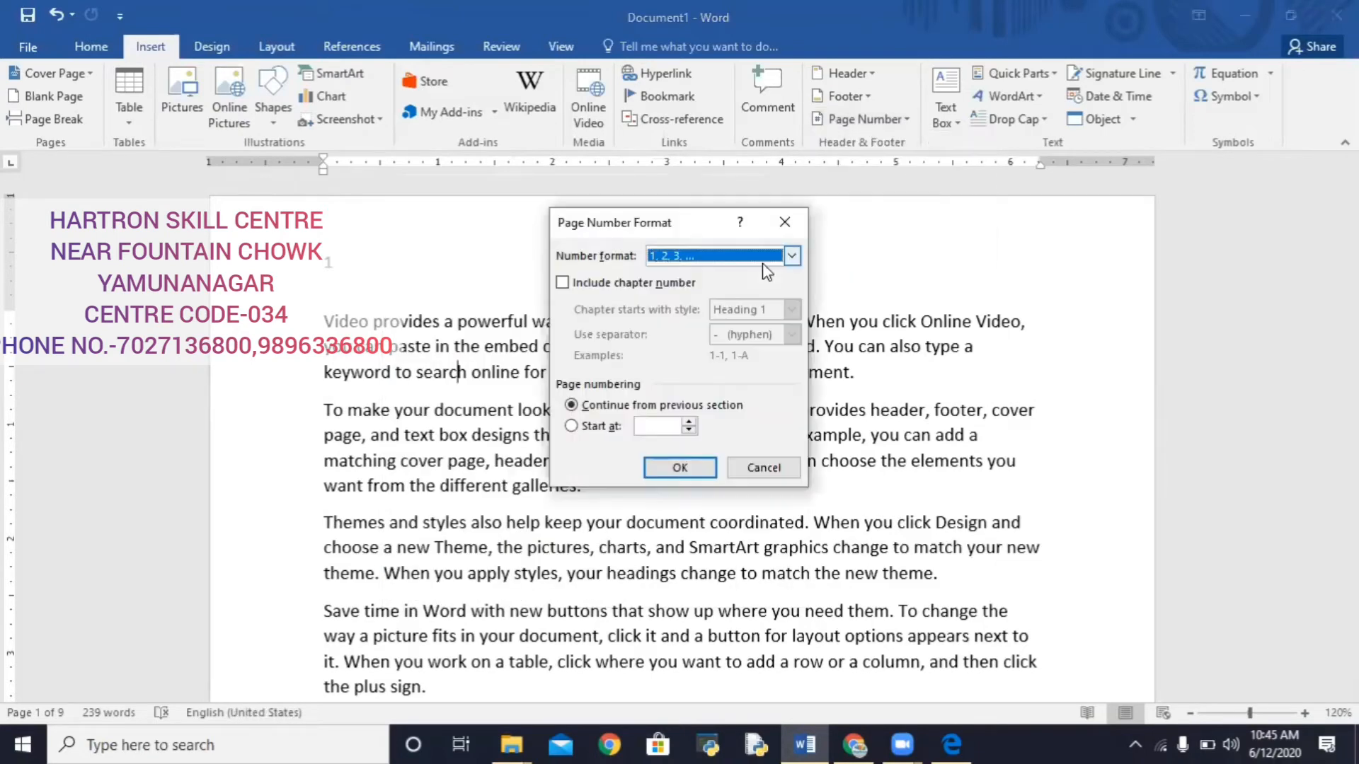
click(764, 259)
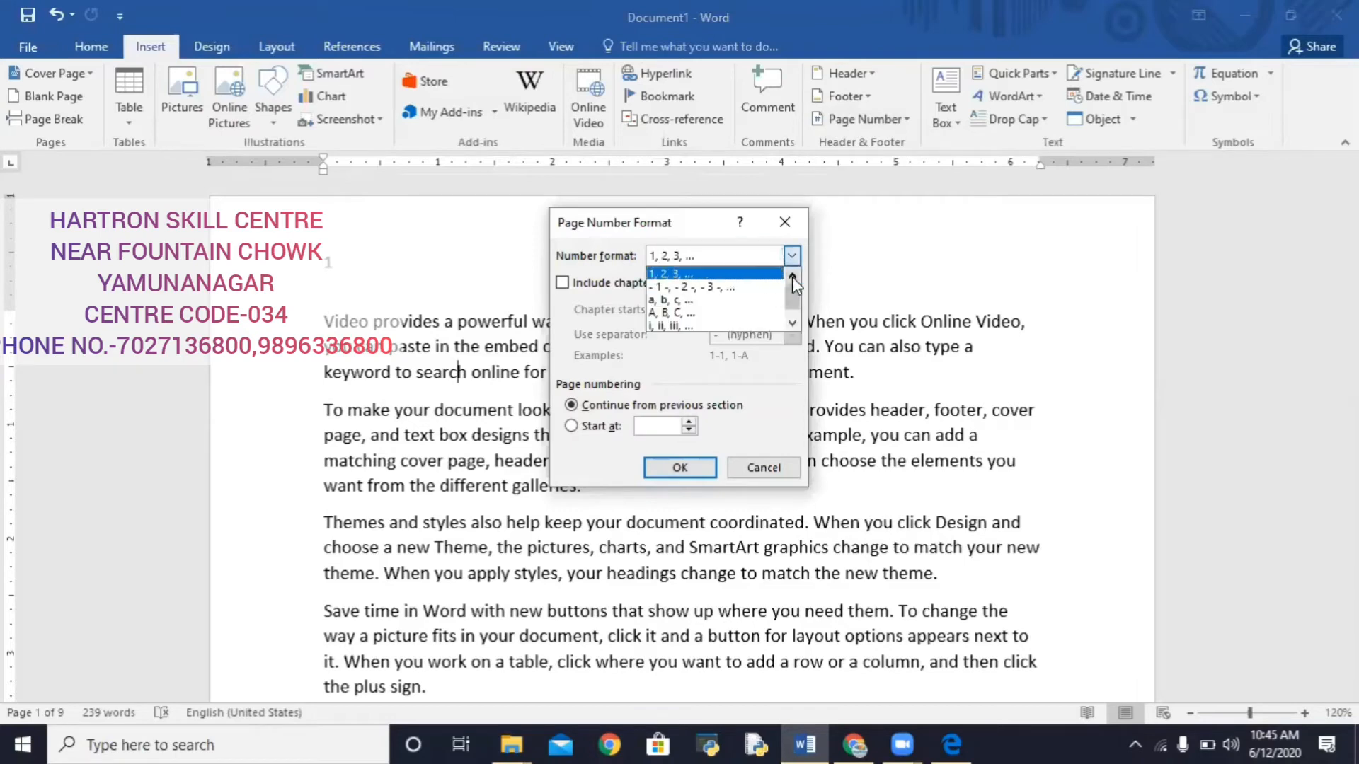
click(793, 221)
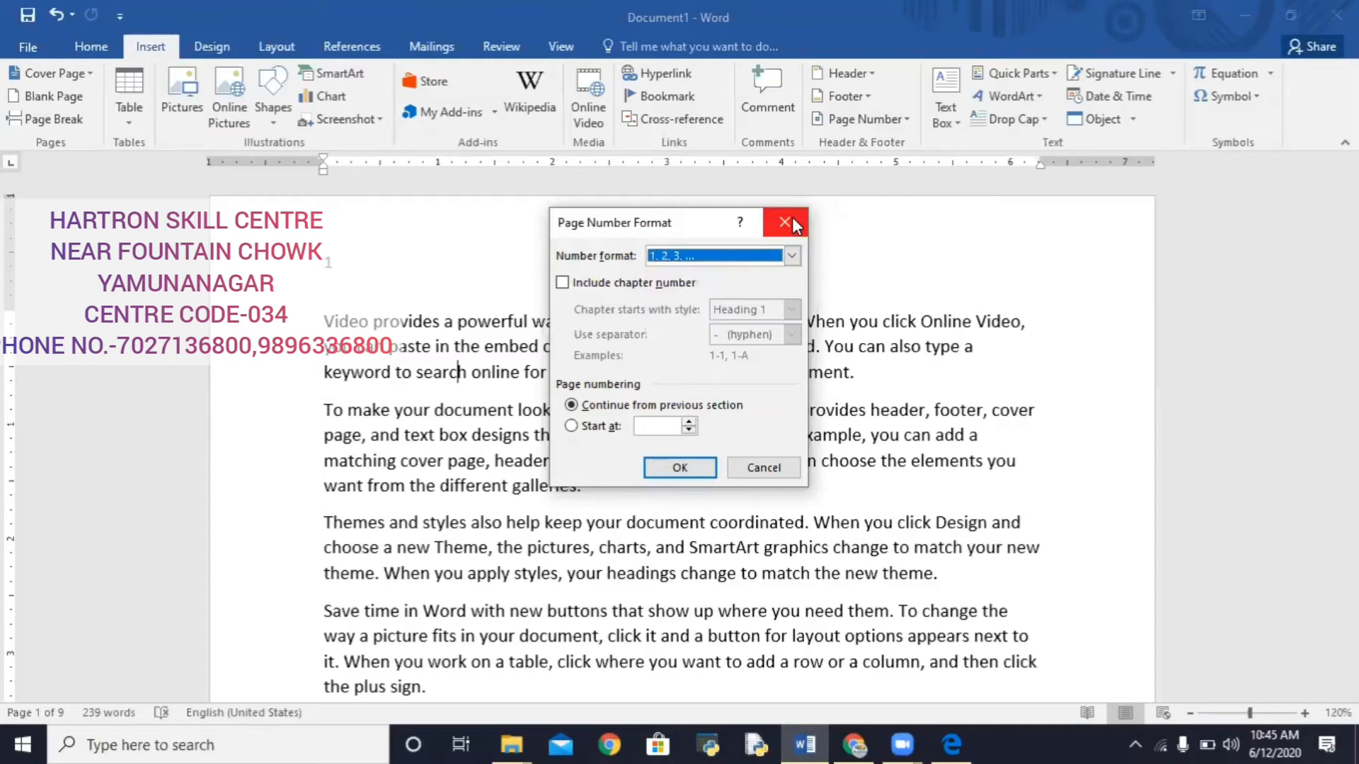
click(793, 221)
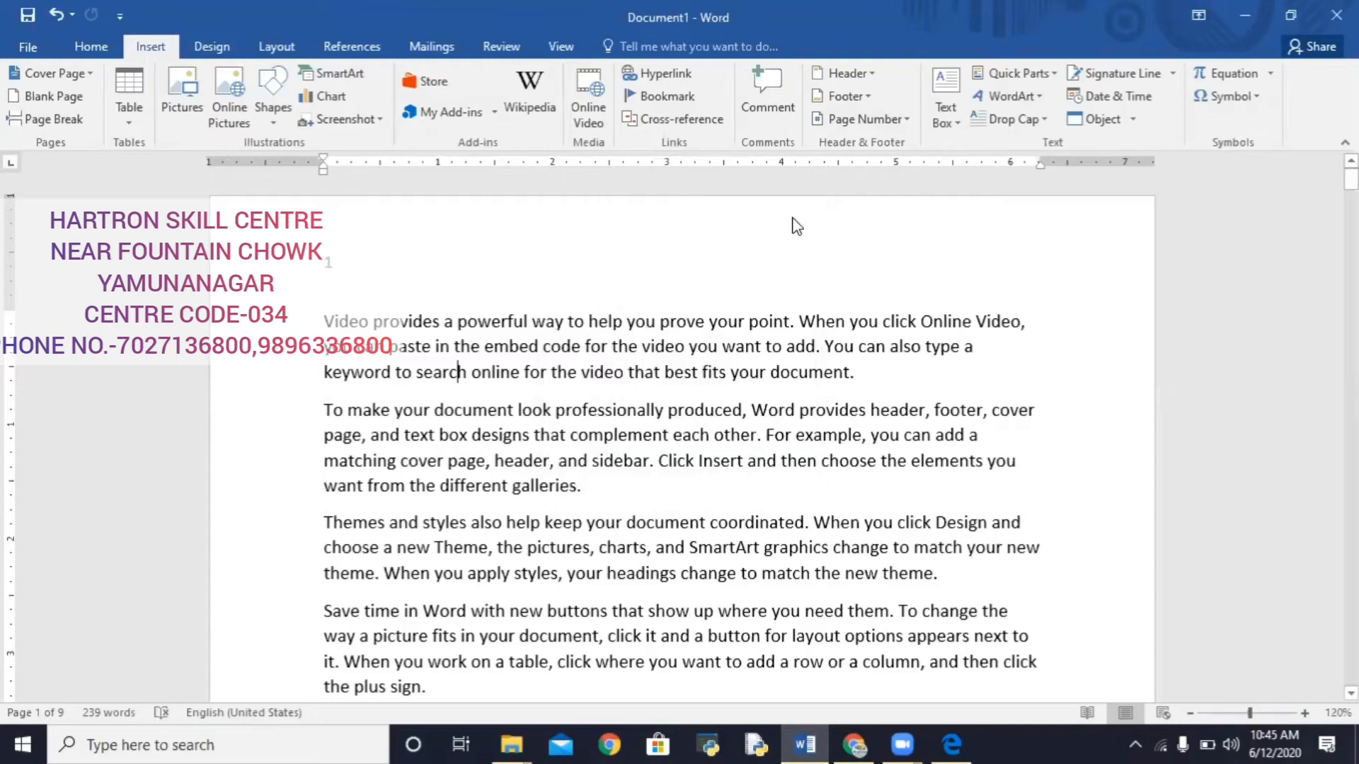
Draw a text box about 3.82" wide and 2.73" high near the top of page 2
drag(1351, 179, 1350, 190)
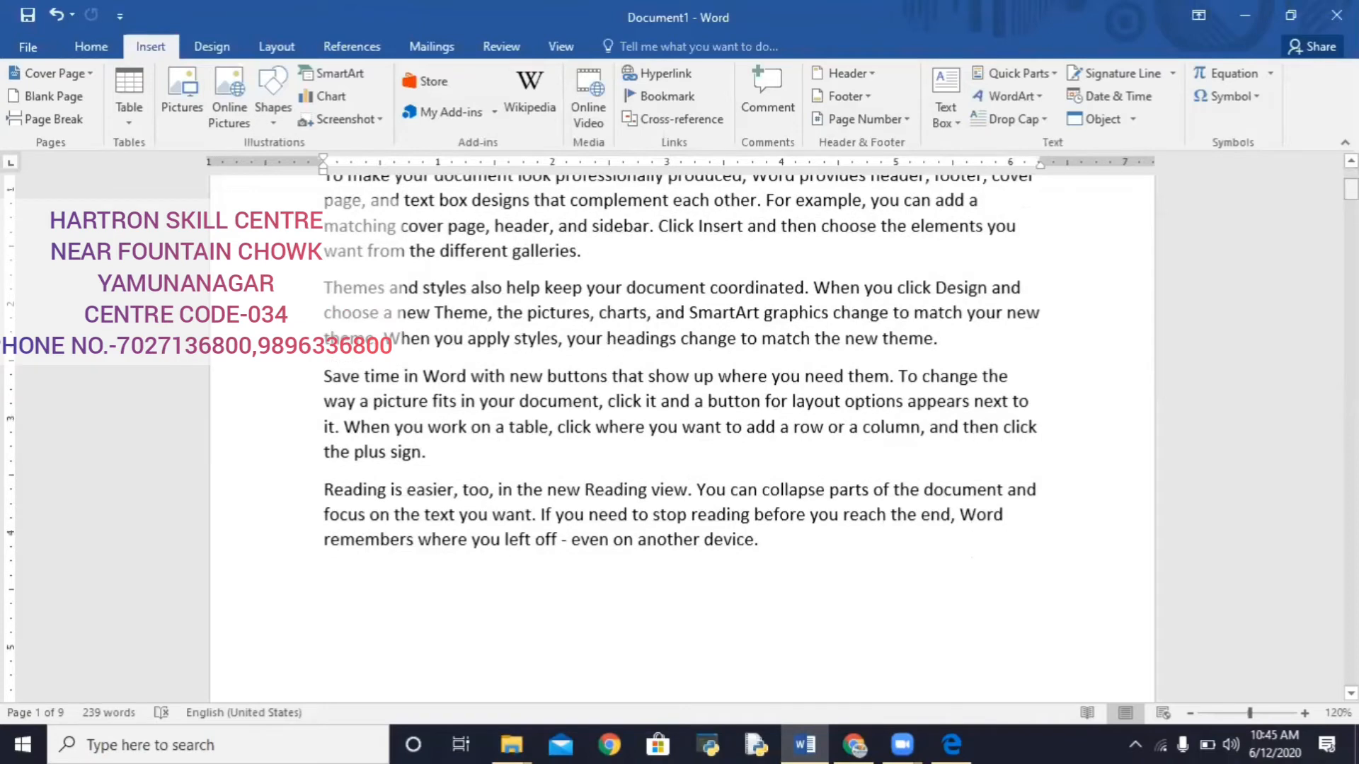
drag(1351, 190, 1351, 234)
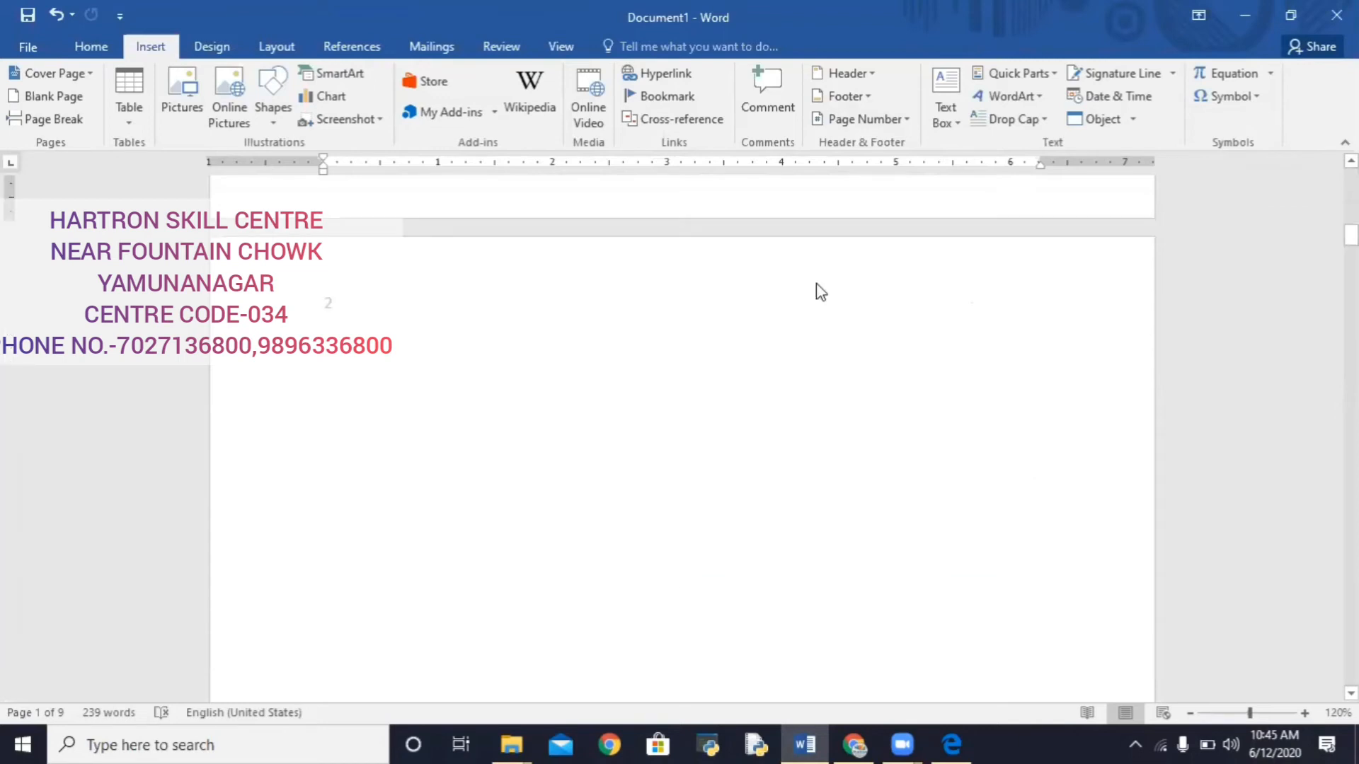
click(943, 119)
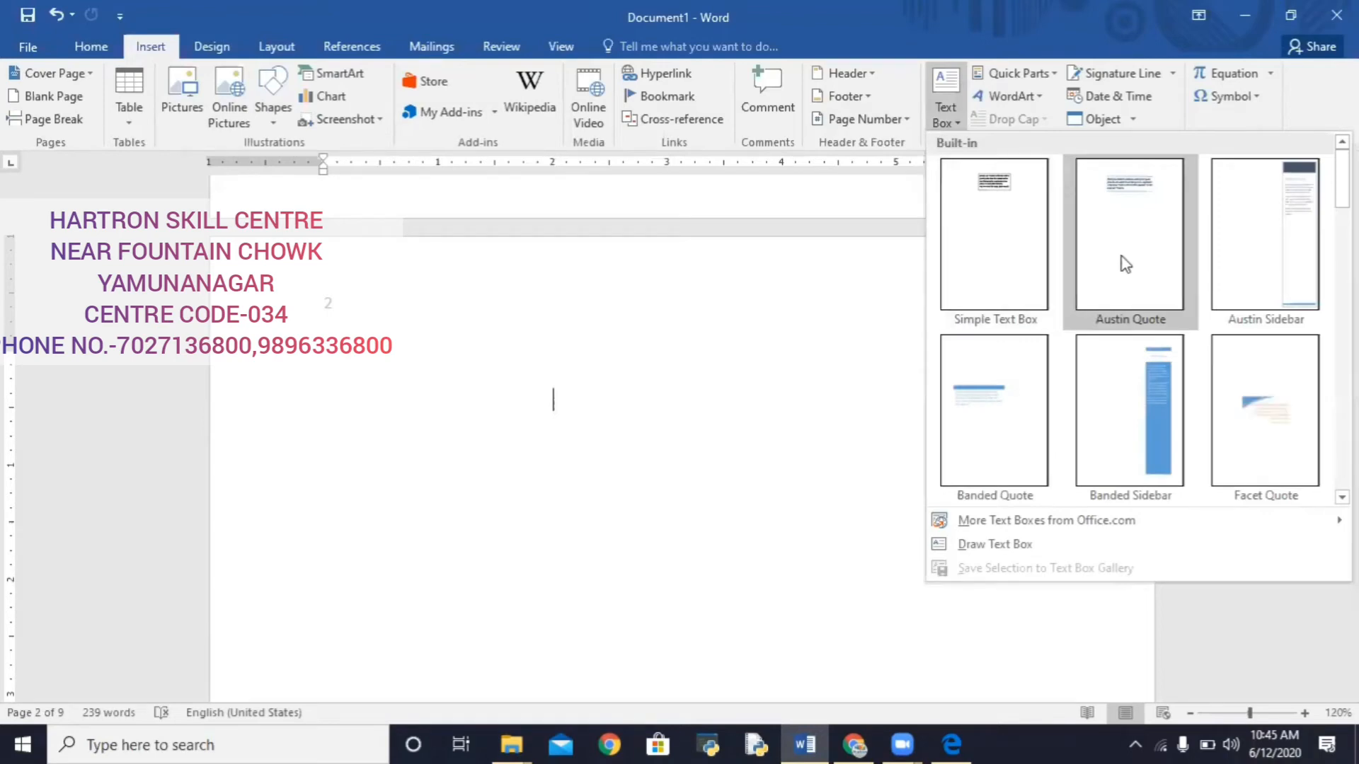
click(978, 549)
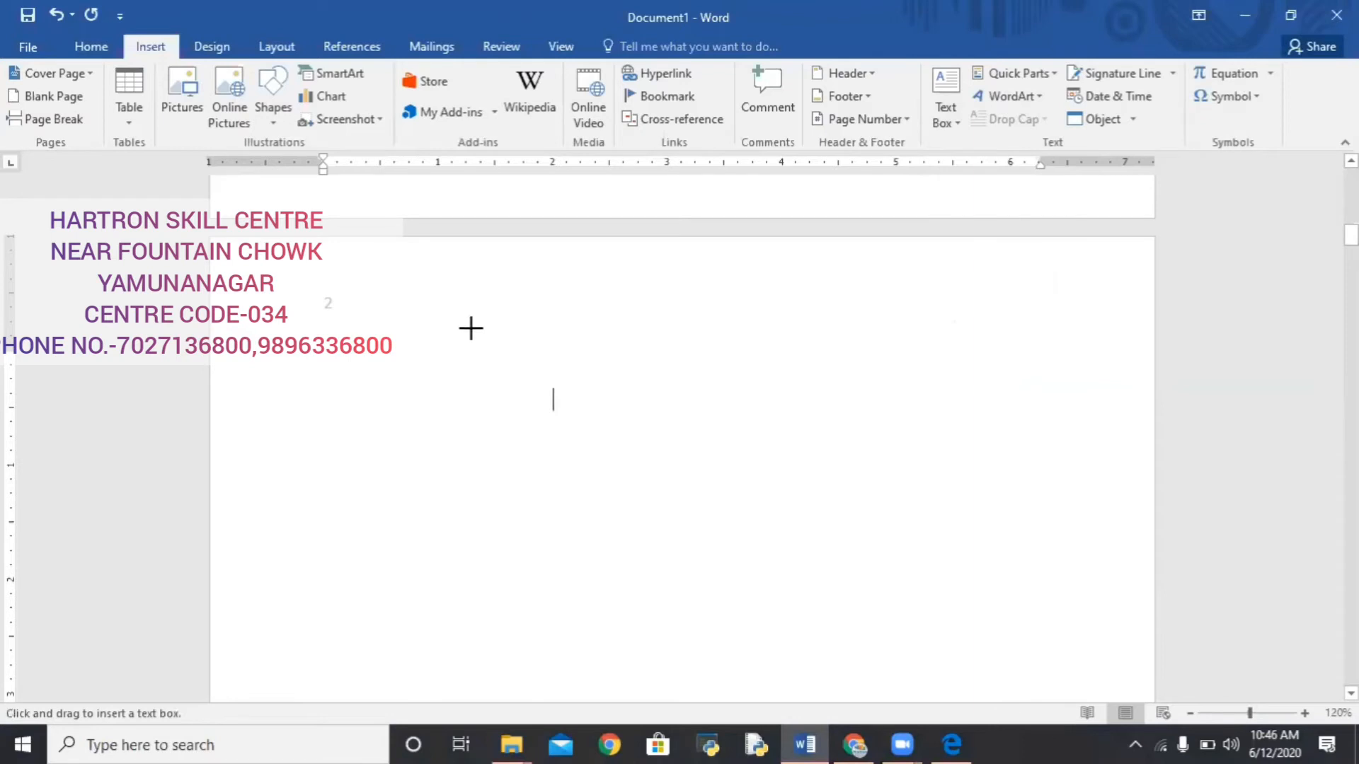
drag(448, 309, 663, 460)
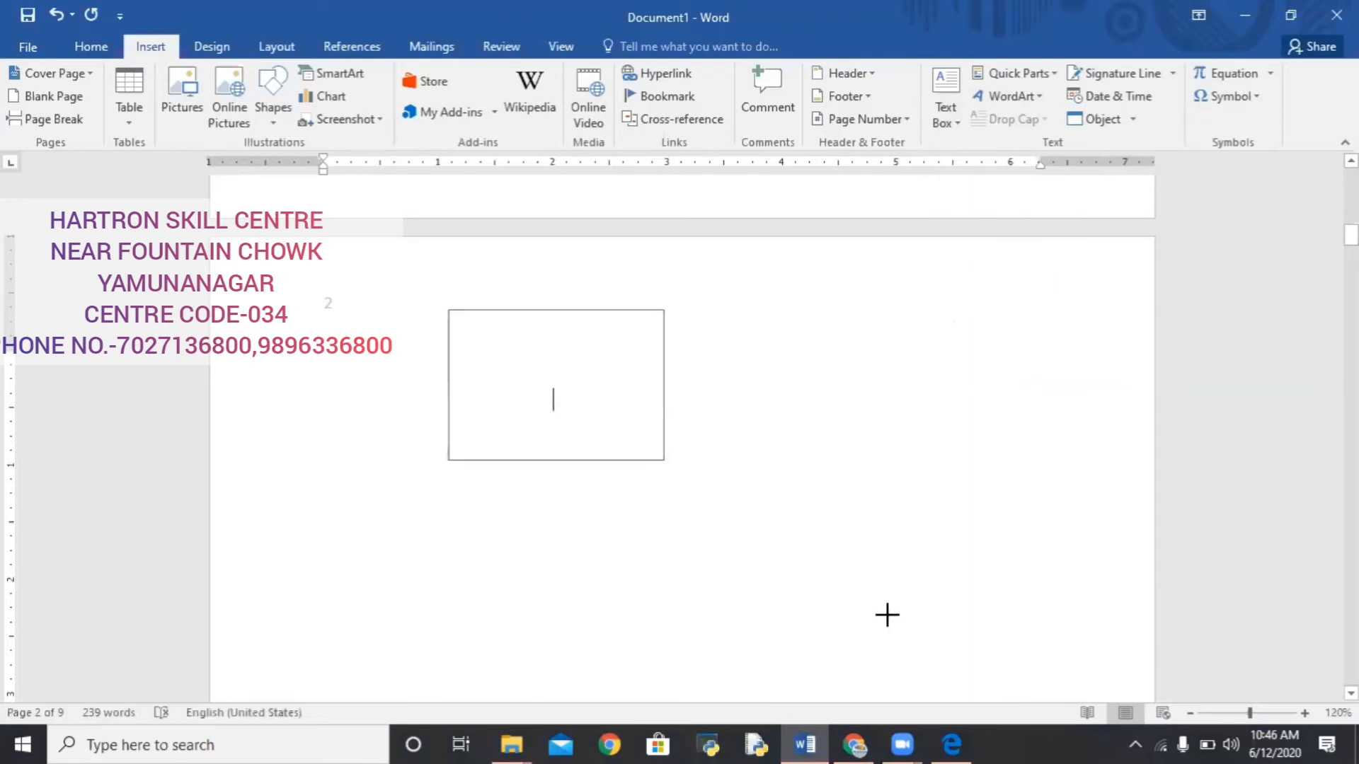
drag(887, 615, 885, 622)
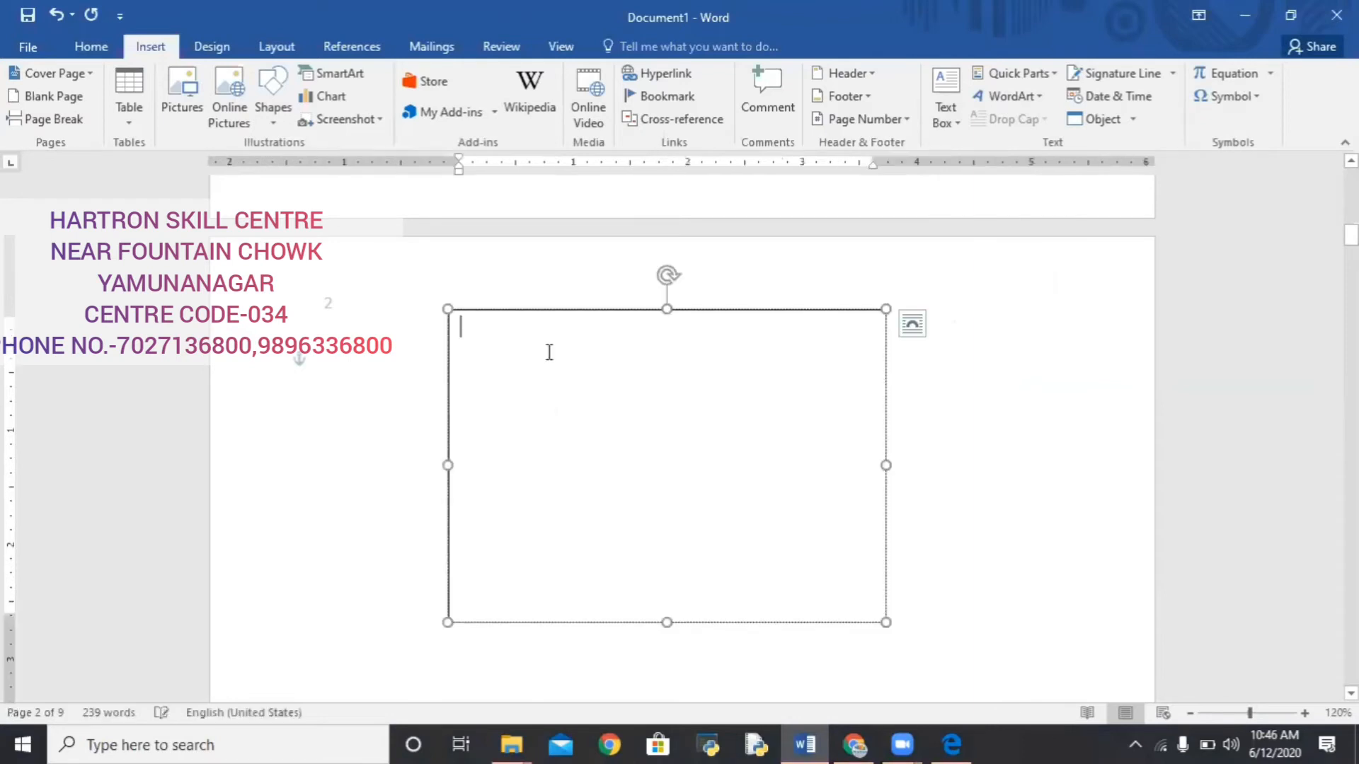
Enter "GOOD MORNING STUDENTS WELCOME TO HARTRON SKILL CENTRE YAMUNANAGAR CENTRE CODE -034" in the text box
text(GOOD)
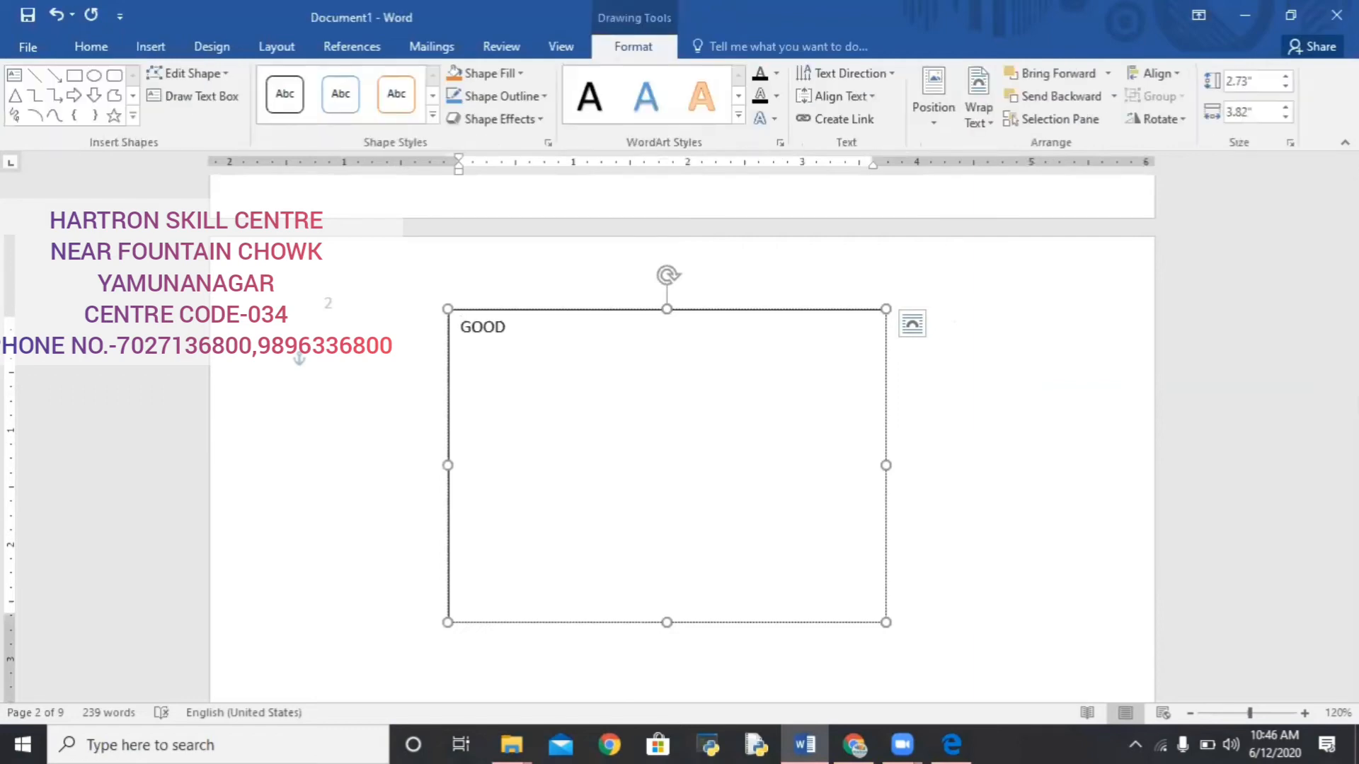
text( MORNINGS)
key(BackSpace)
text(STU)
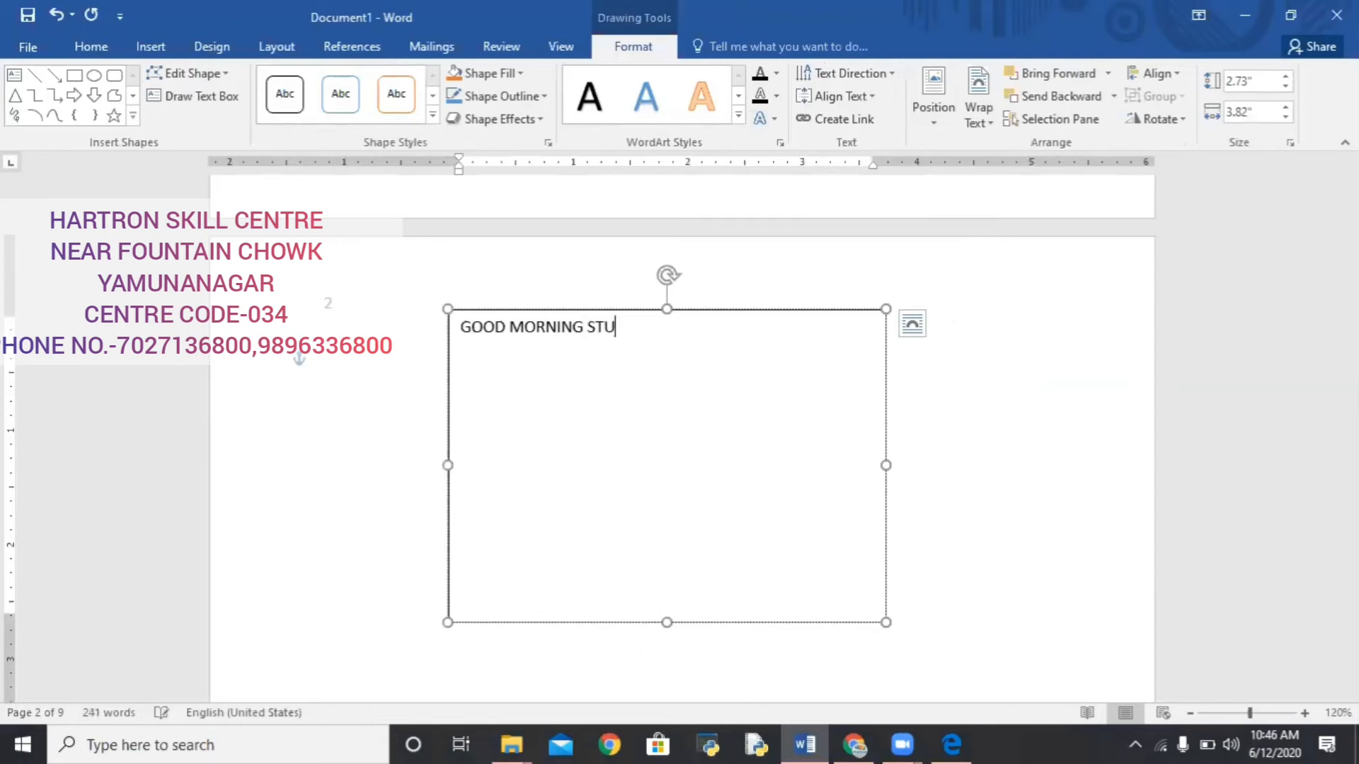
text(DENTS WELCOME TO H)
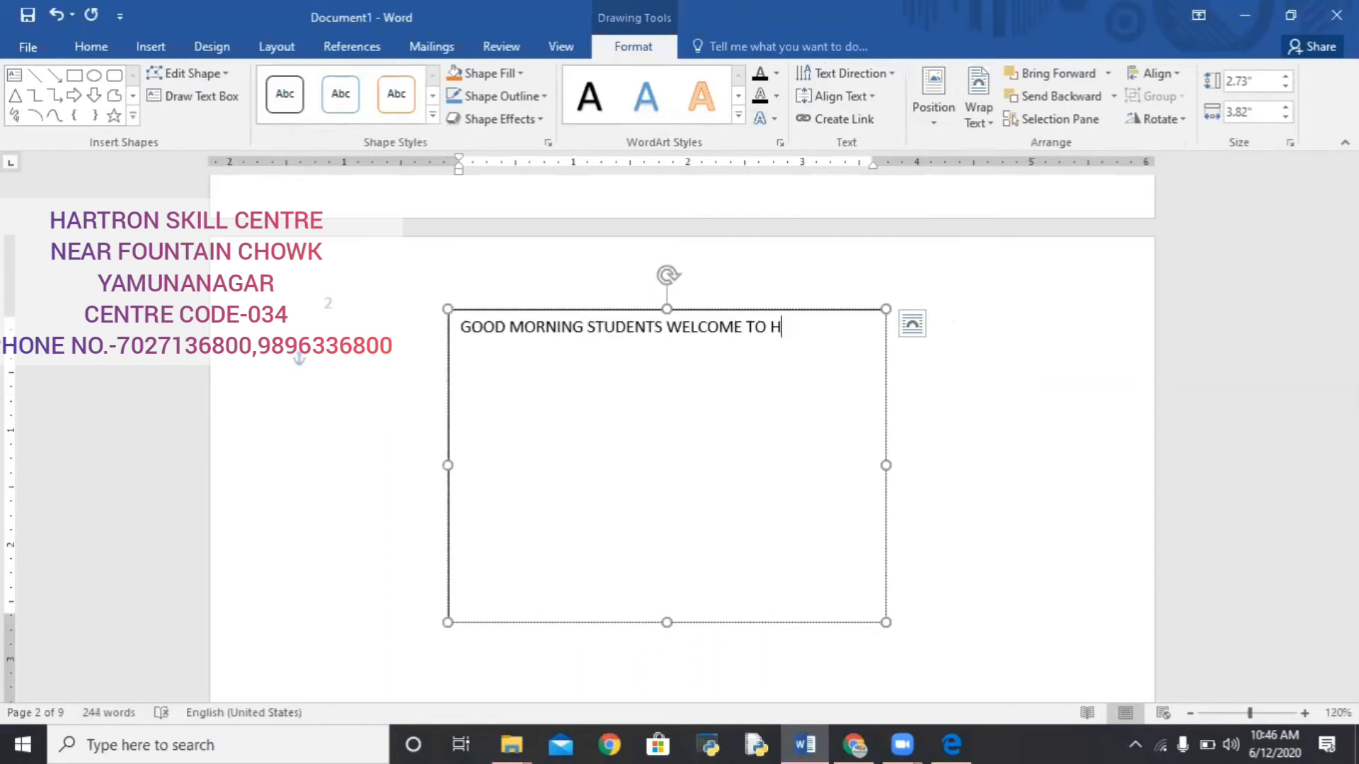
text(ARTRON SKILL C)
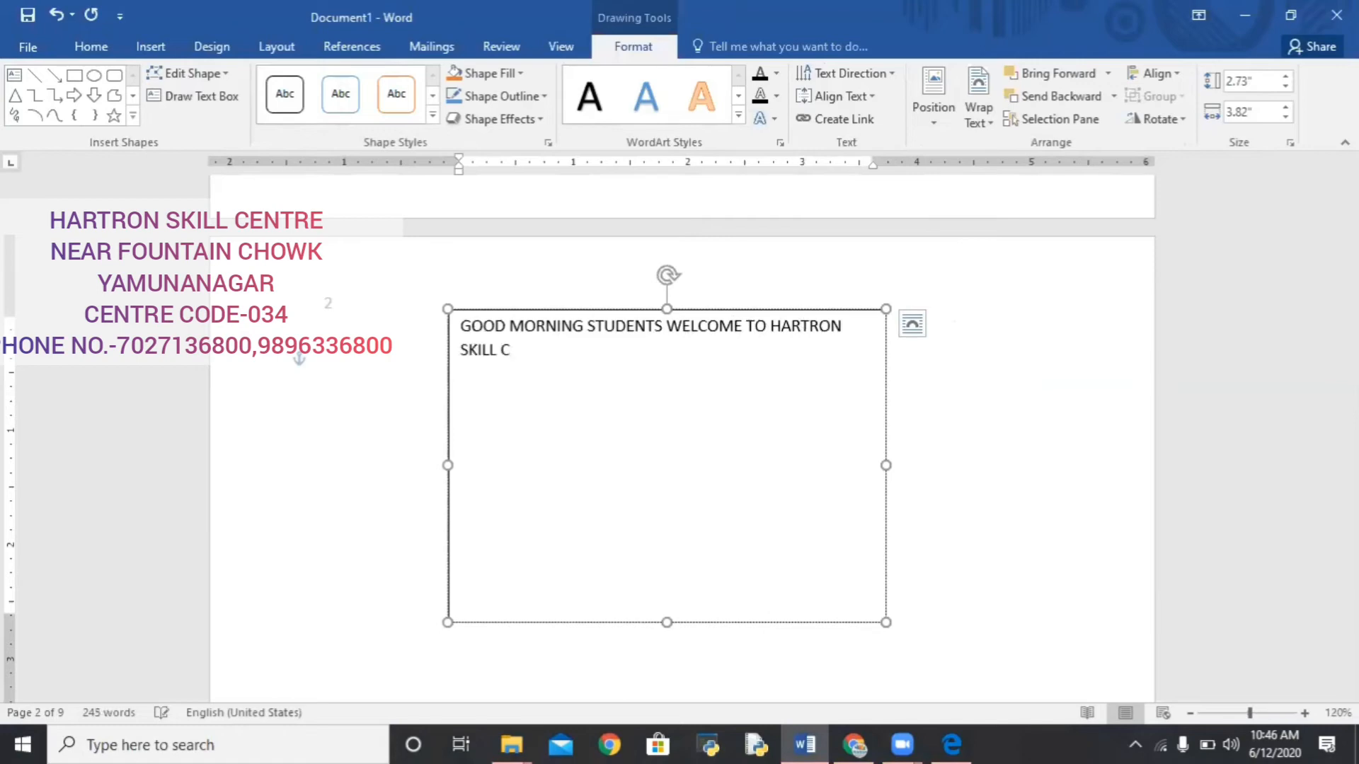
text(ENTRE YAMUNANAA)
key(BackSpace)
text(GAR)
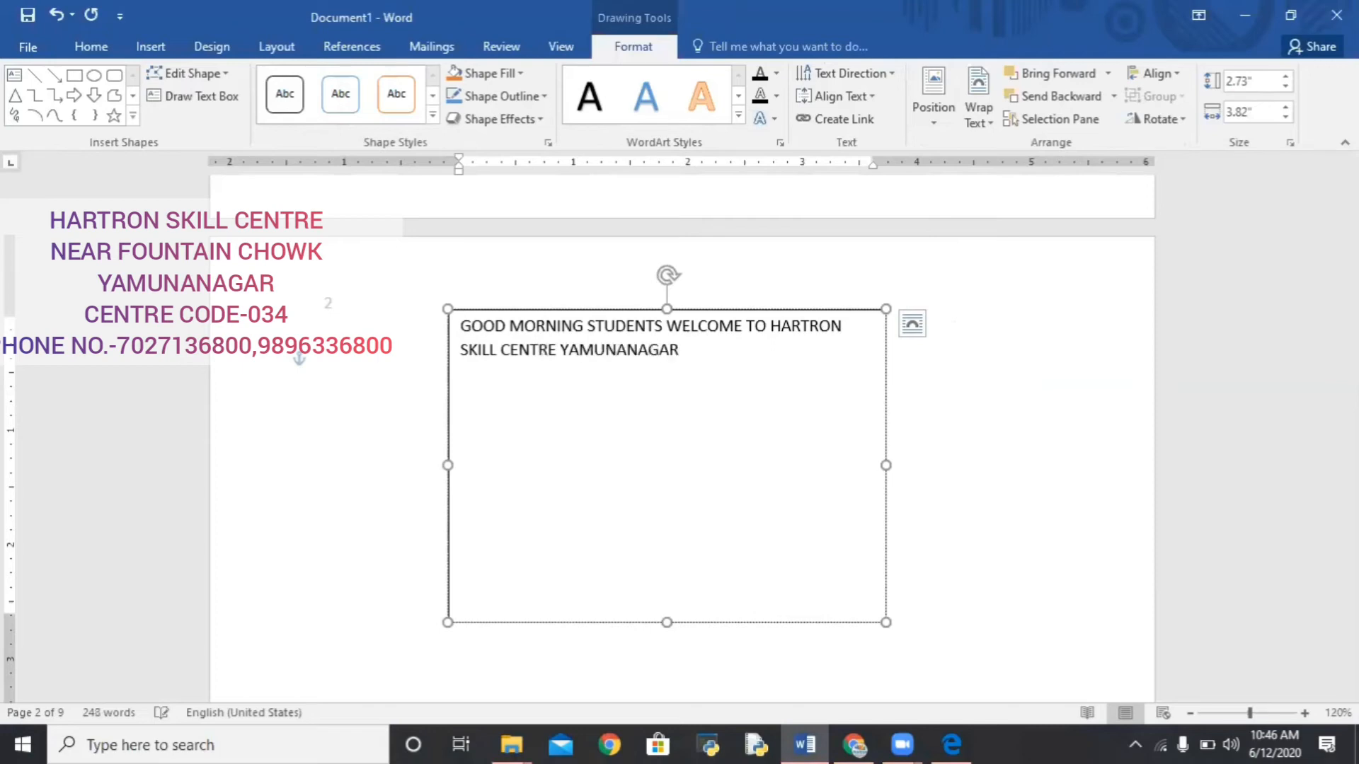
text( CENTRE CODE)
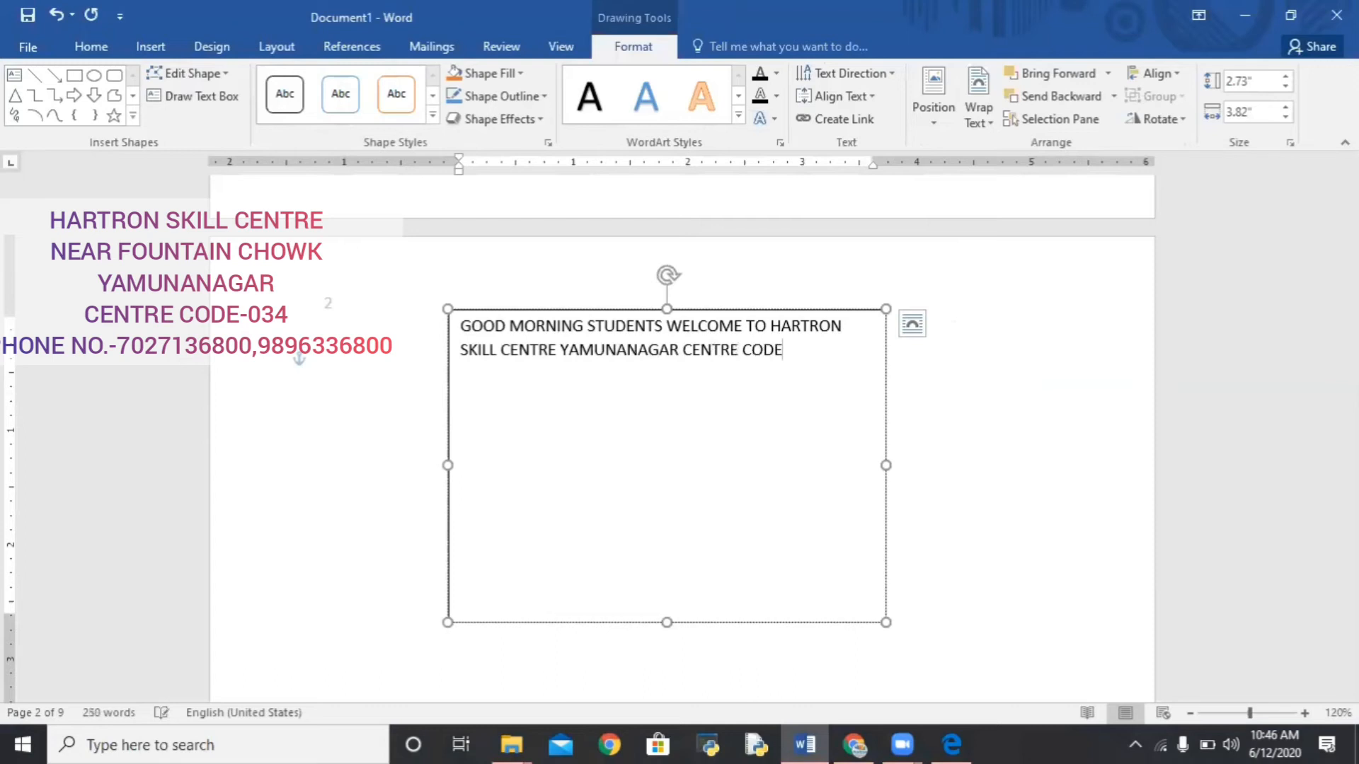
text( -034)
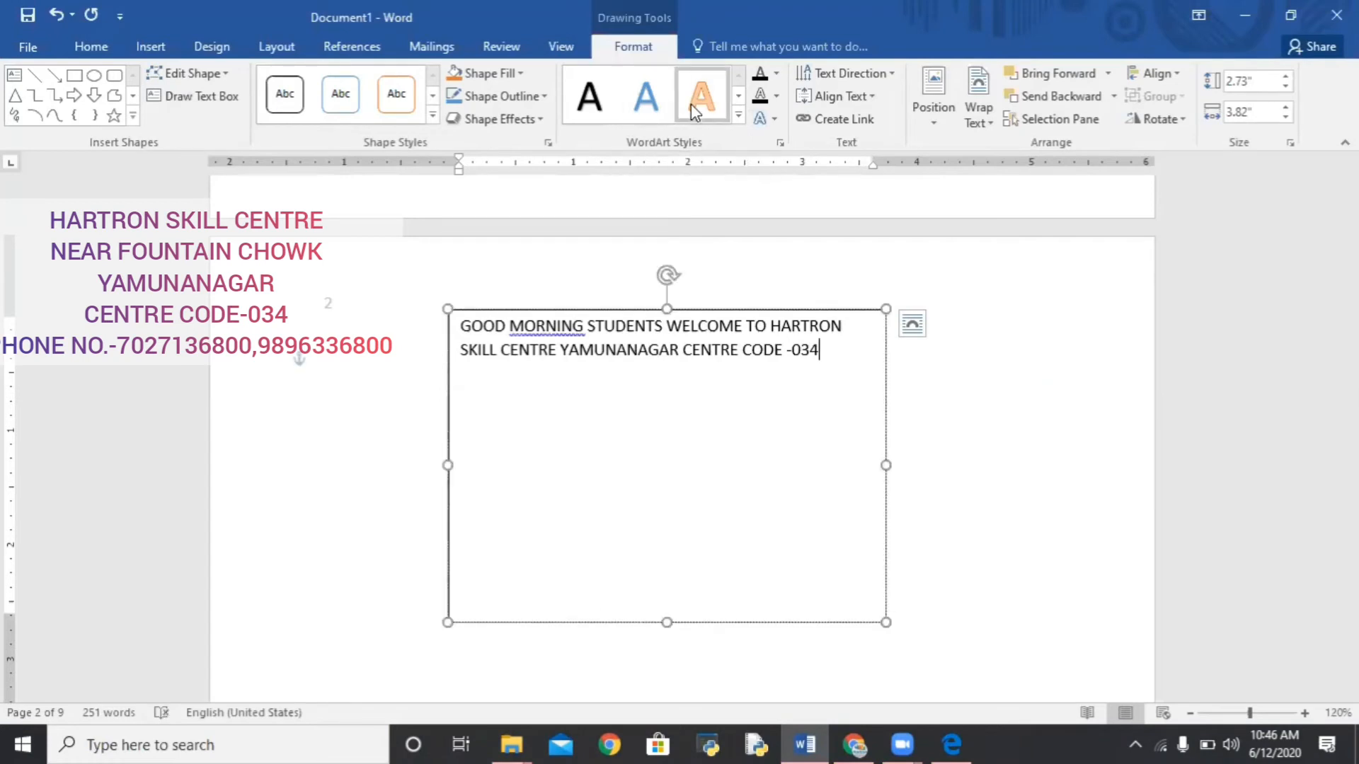
Fill the text box with a light blue theme colour and look through its outline colours
click(507, 75)
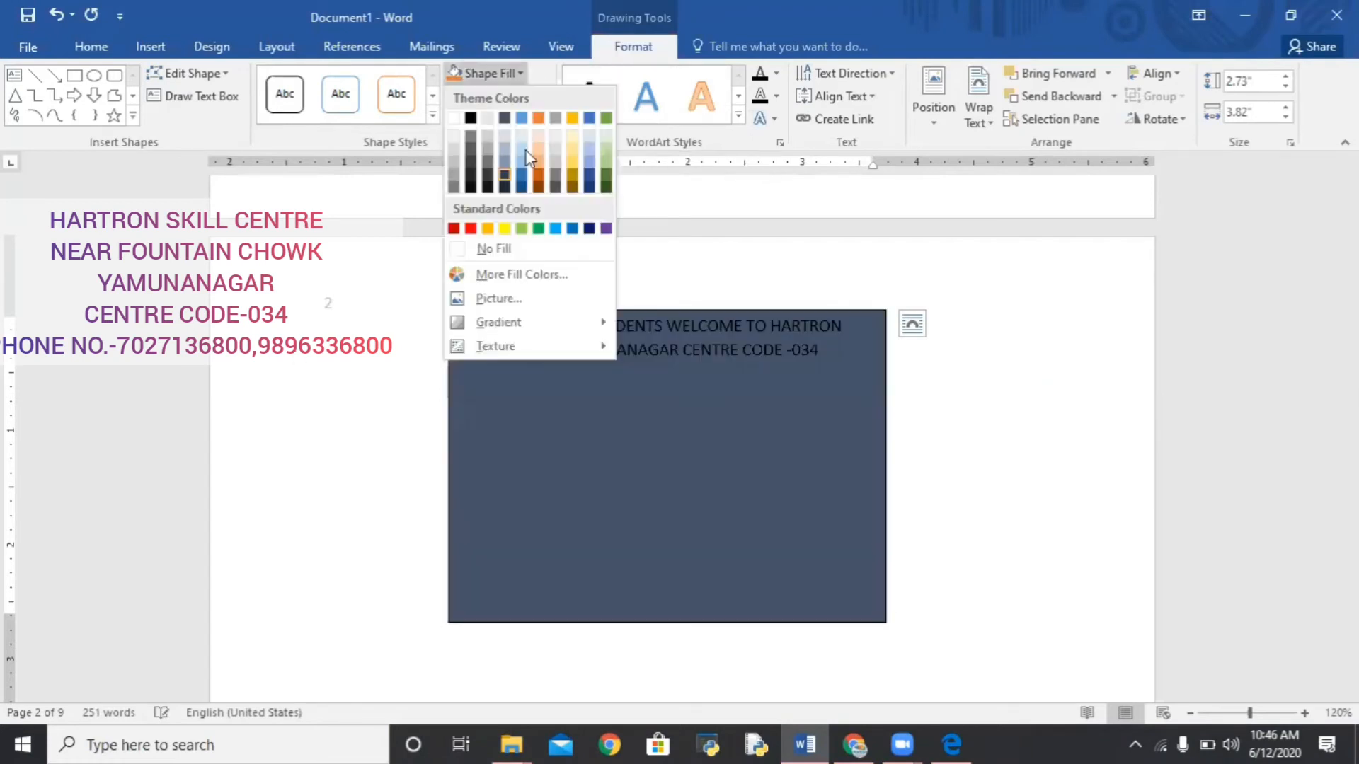
click(498, 80)
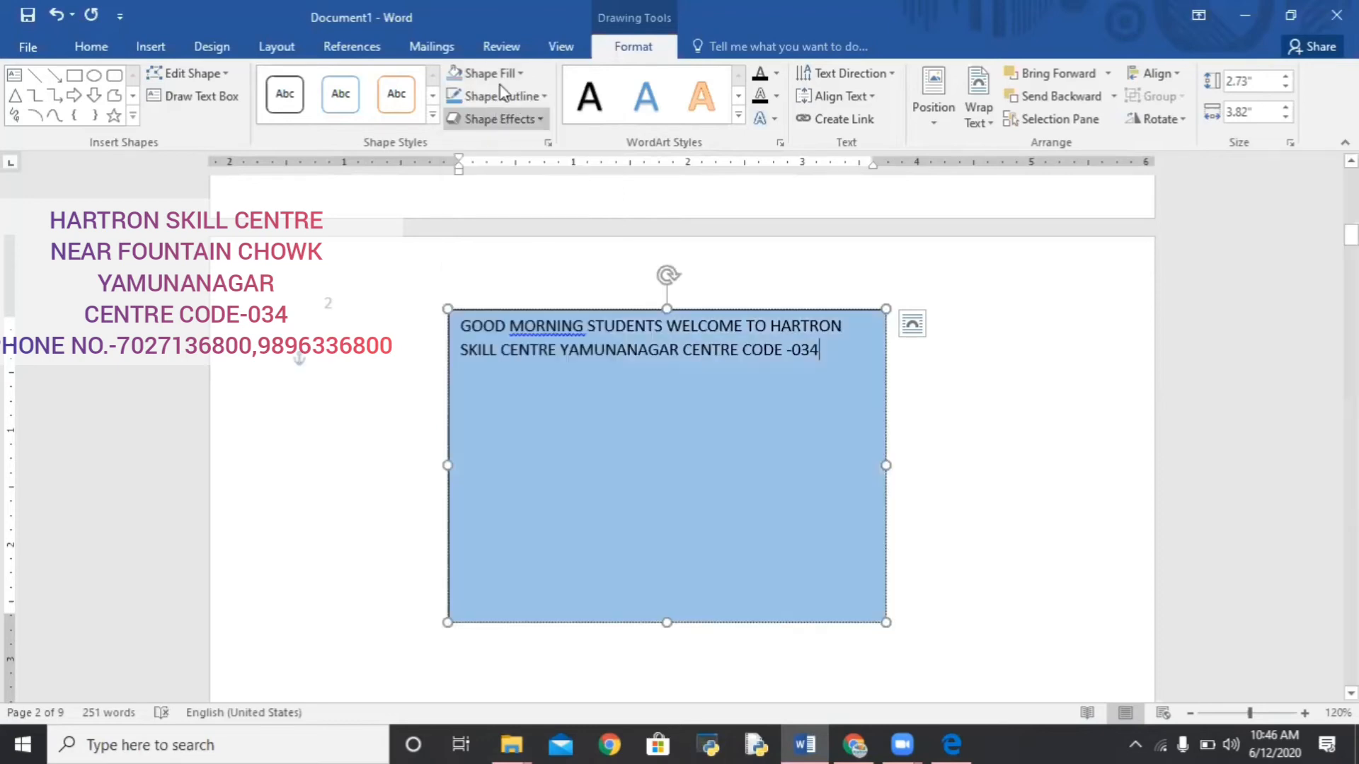
click(496, 96)
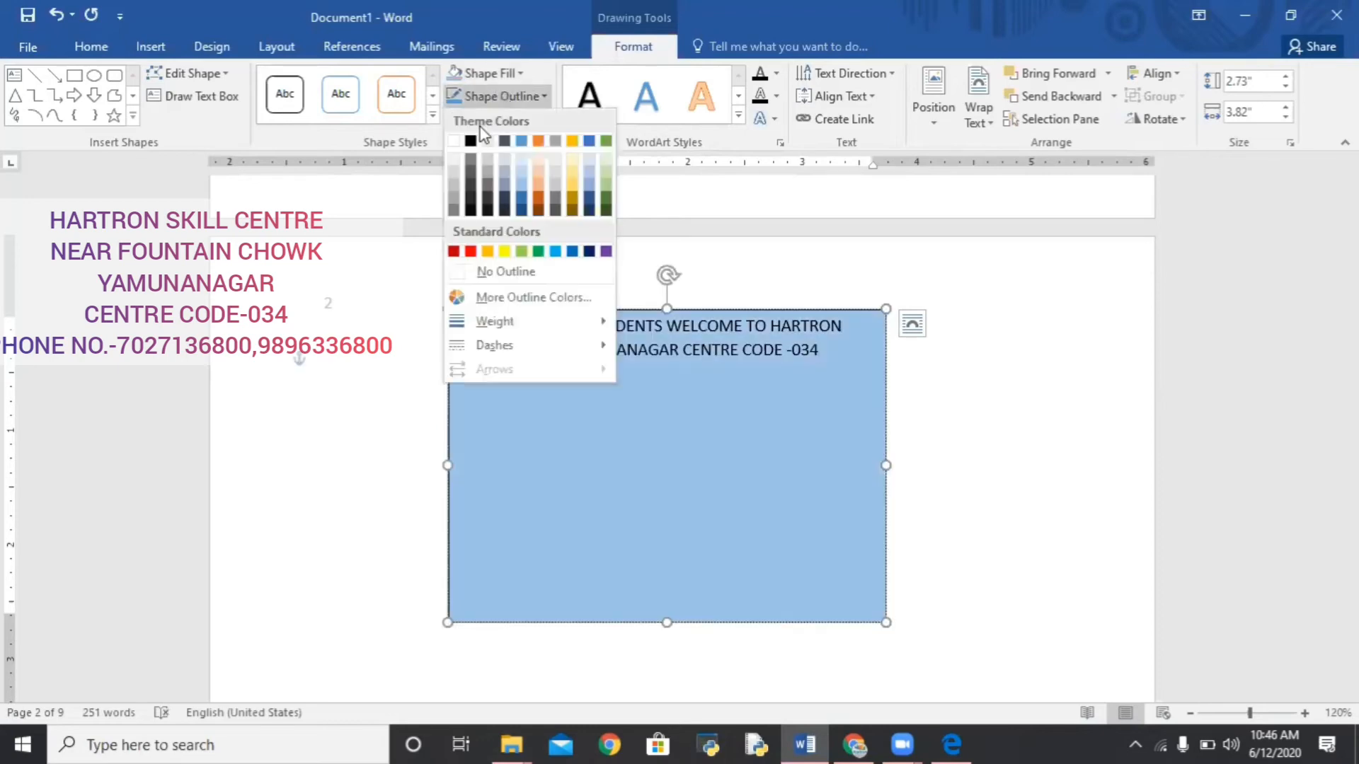
click(480, 141)
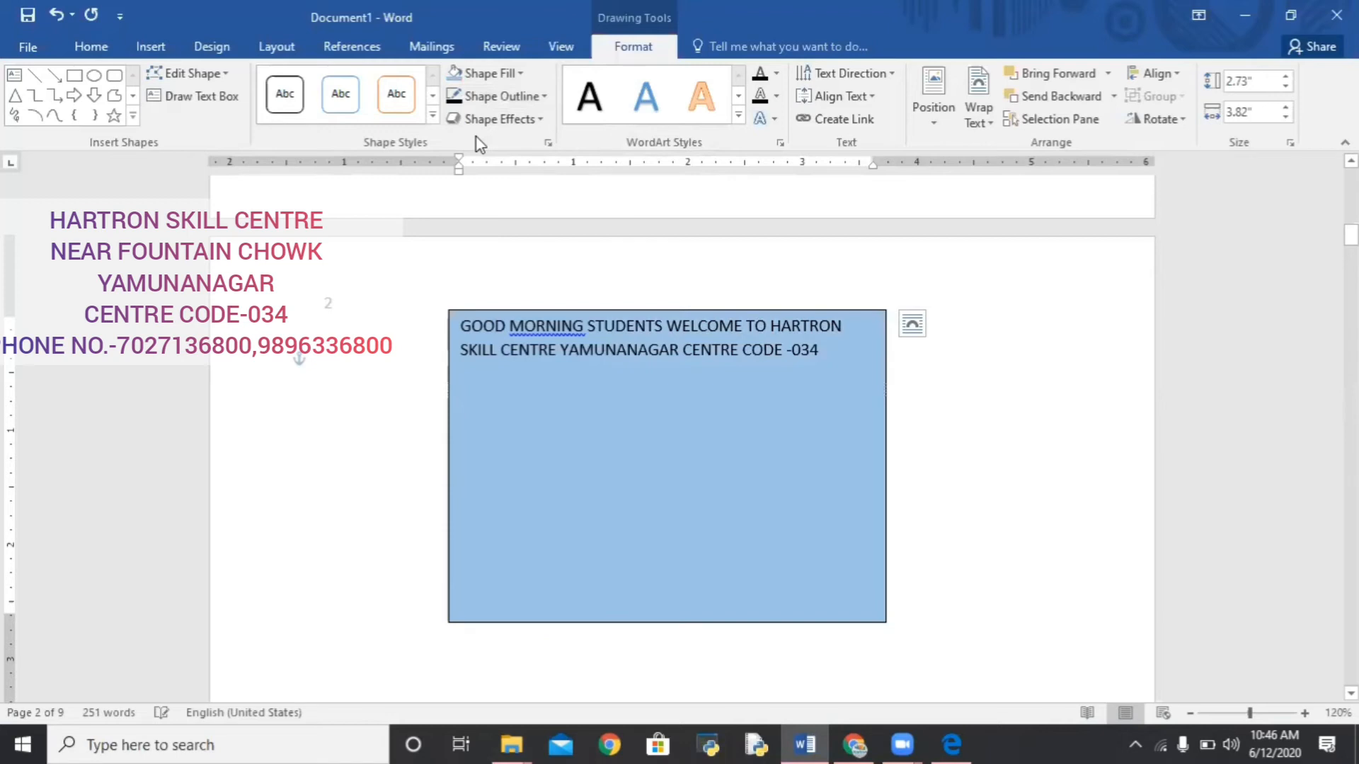
Look through the shape effects available for the text box, including the soft edges options
click(481, 119)
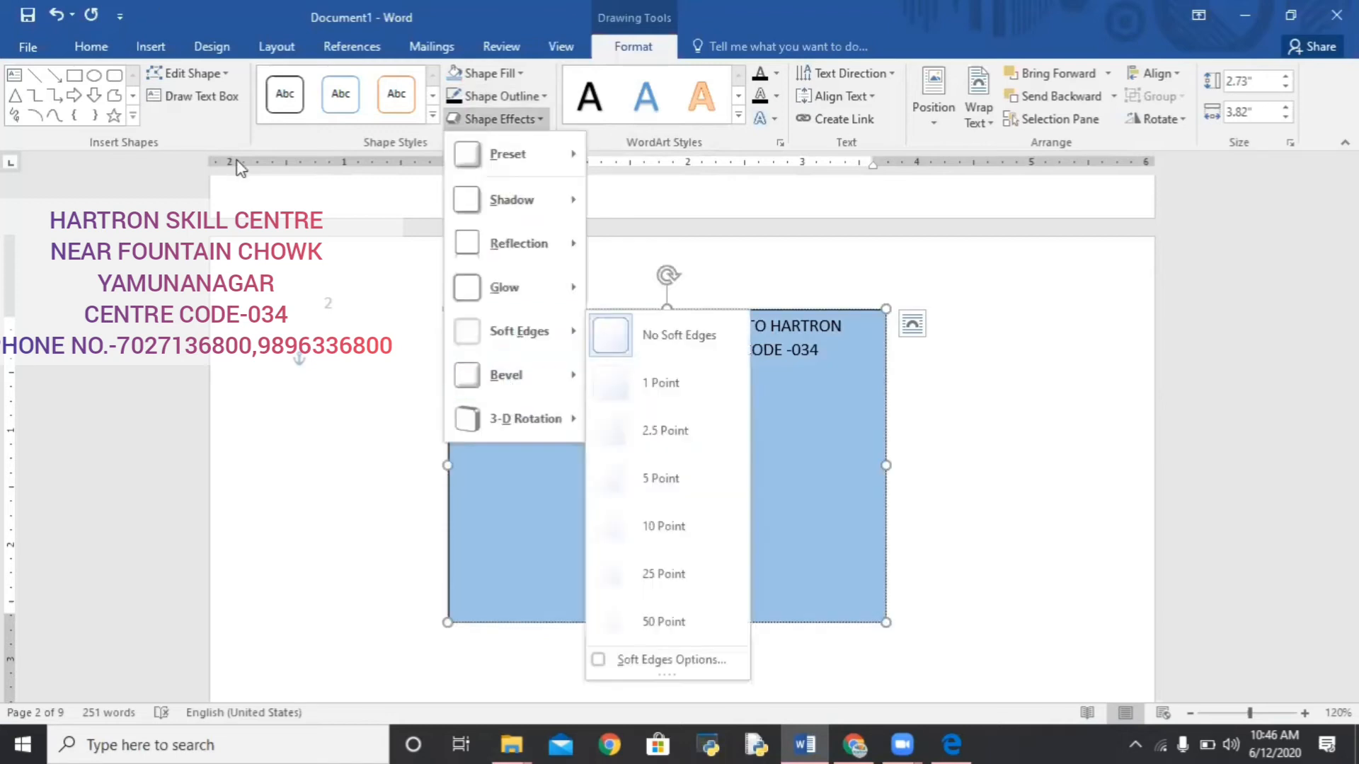
click(176, 134)
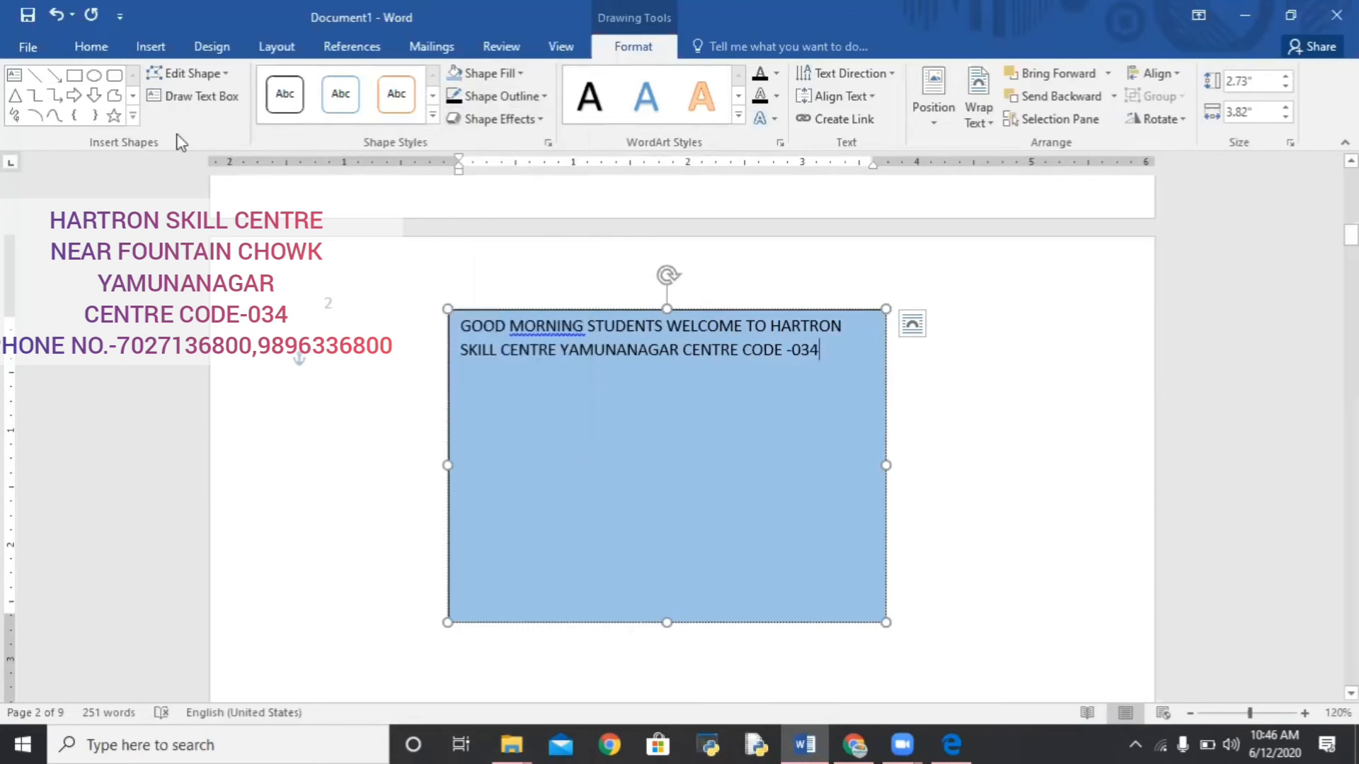
Draw a five-pointed star overlapping the lower left part of the text box on page 2
click(133, 96)
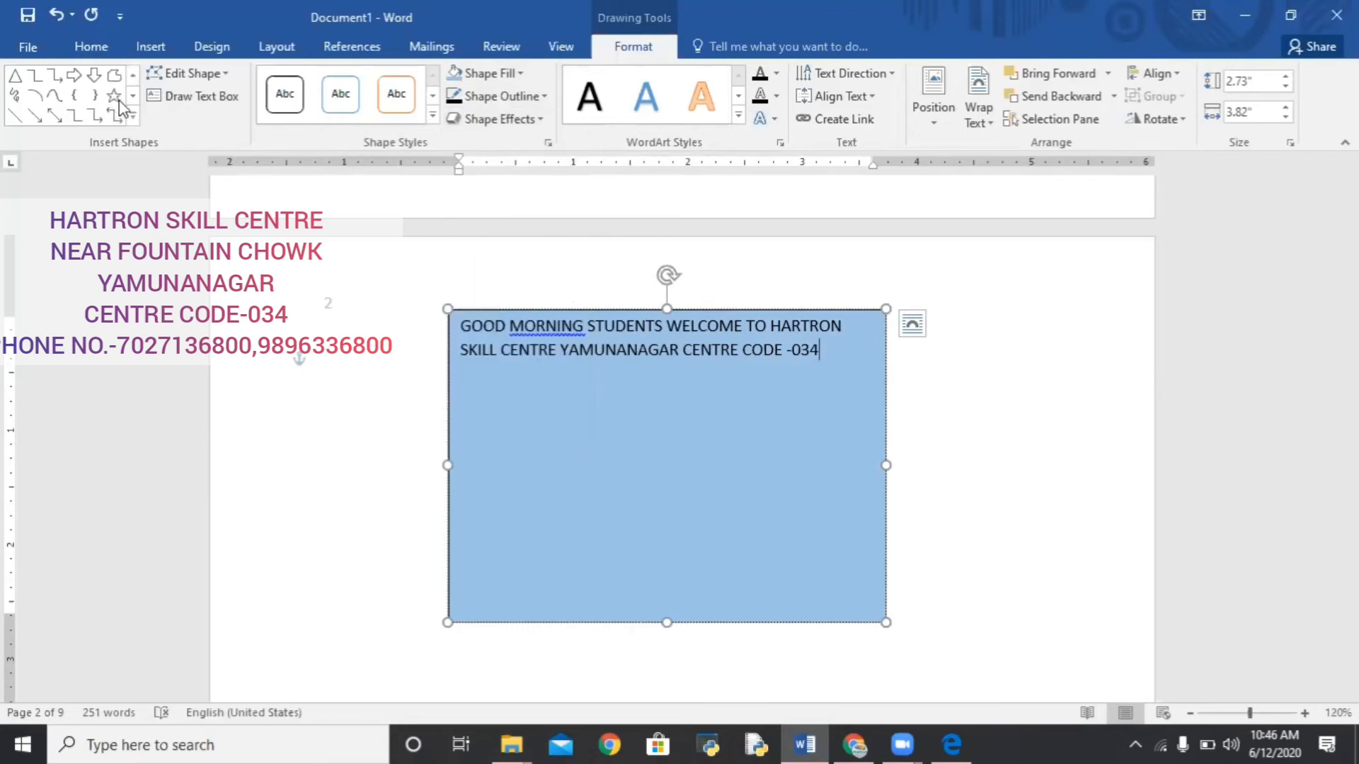
click(118, 100)
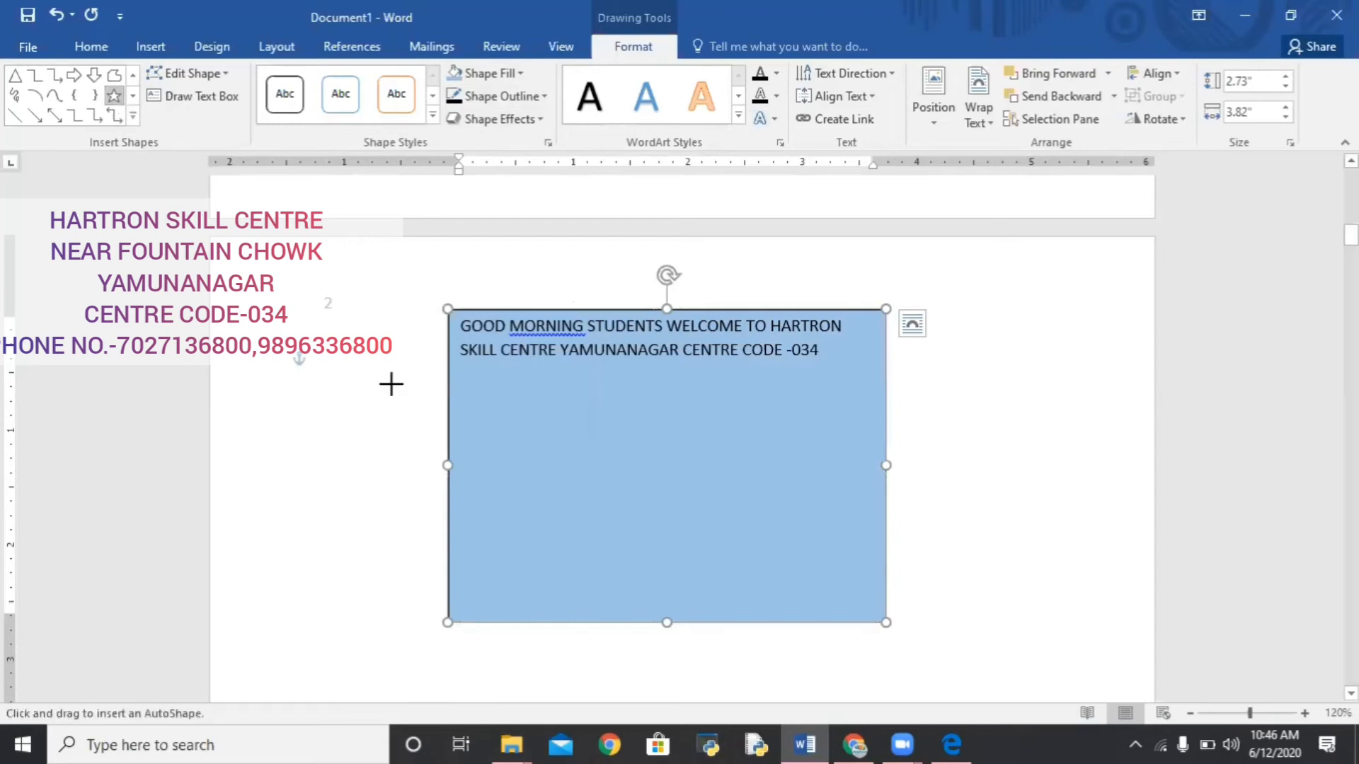
drag(359, 431, 405, 452)
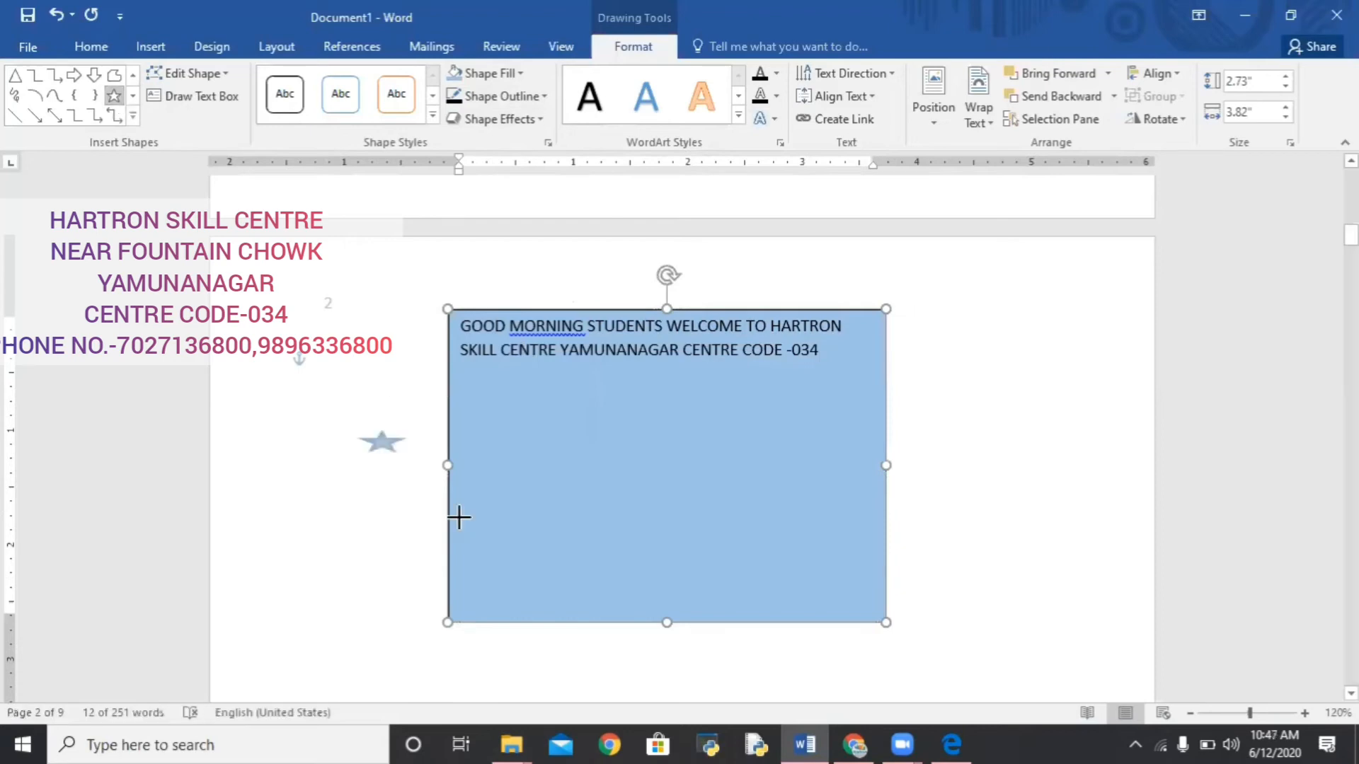
drag(458, 517, 688, 616)
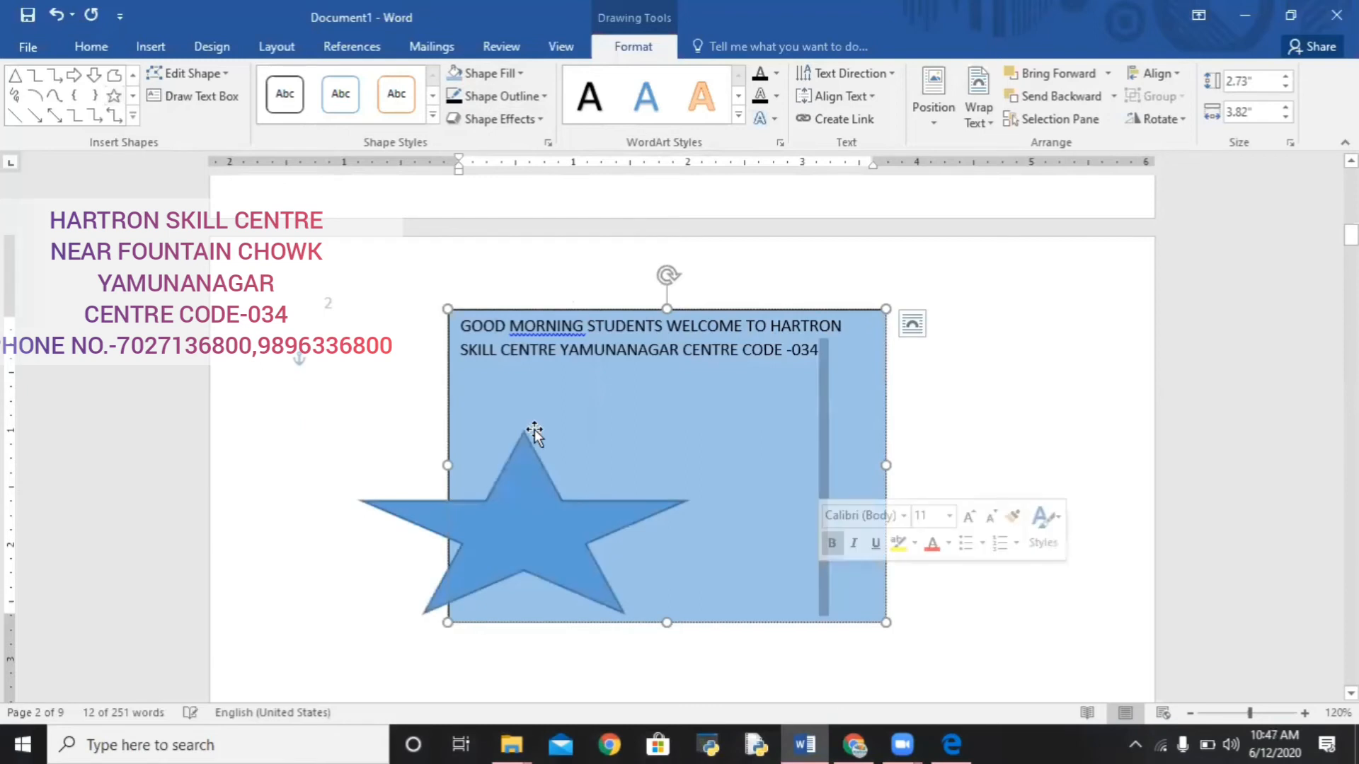
Change the shape of the blue text box to a lightning bolt
click(111, 96)
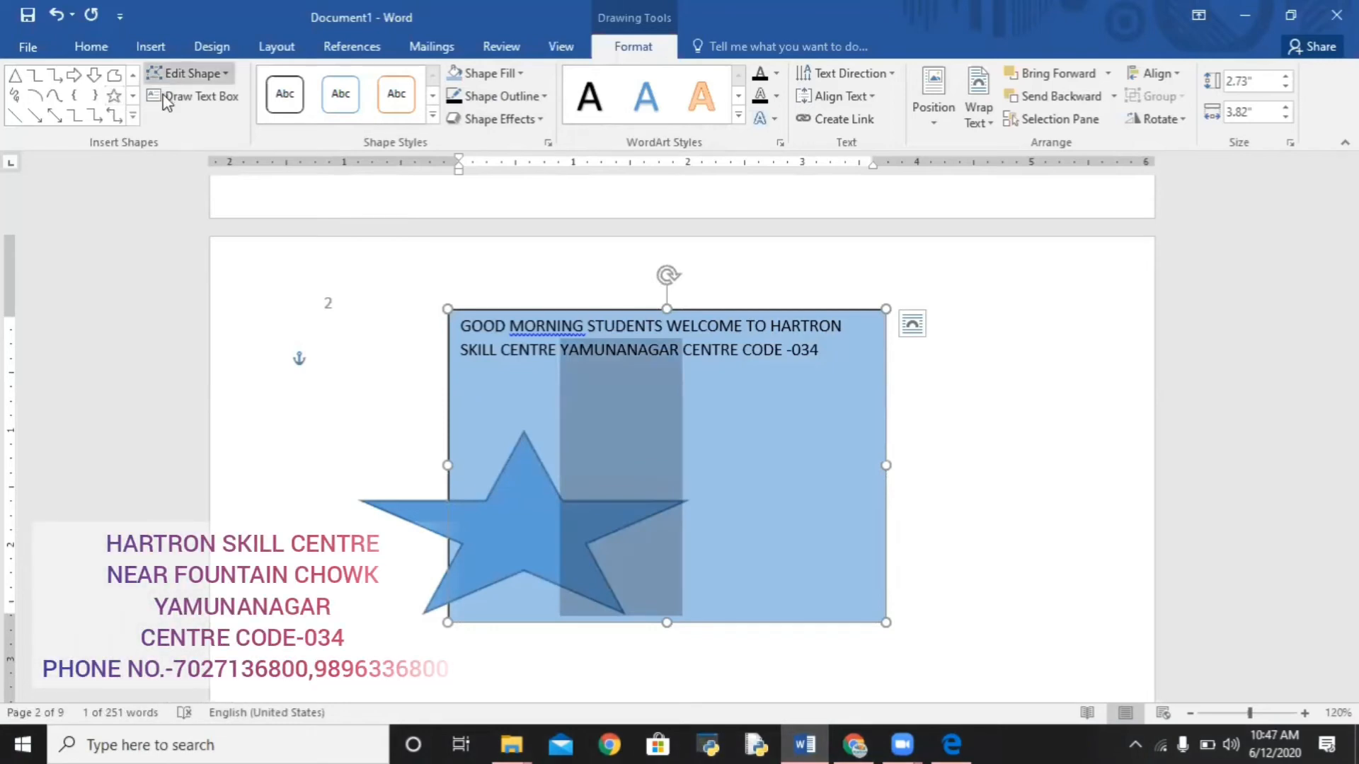
click(188, 73)
mouse_move(213, 98)
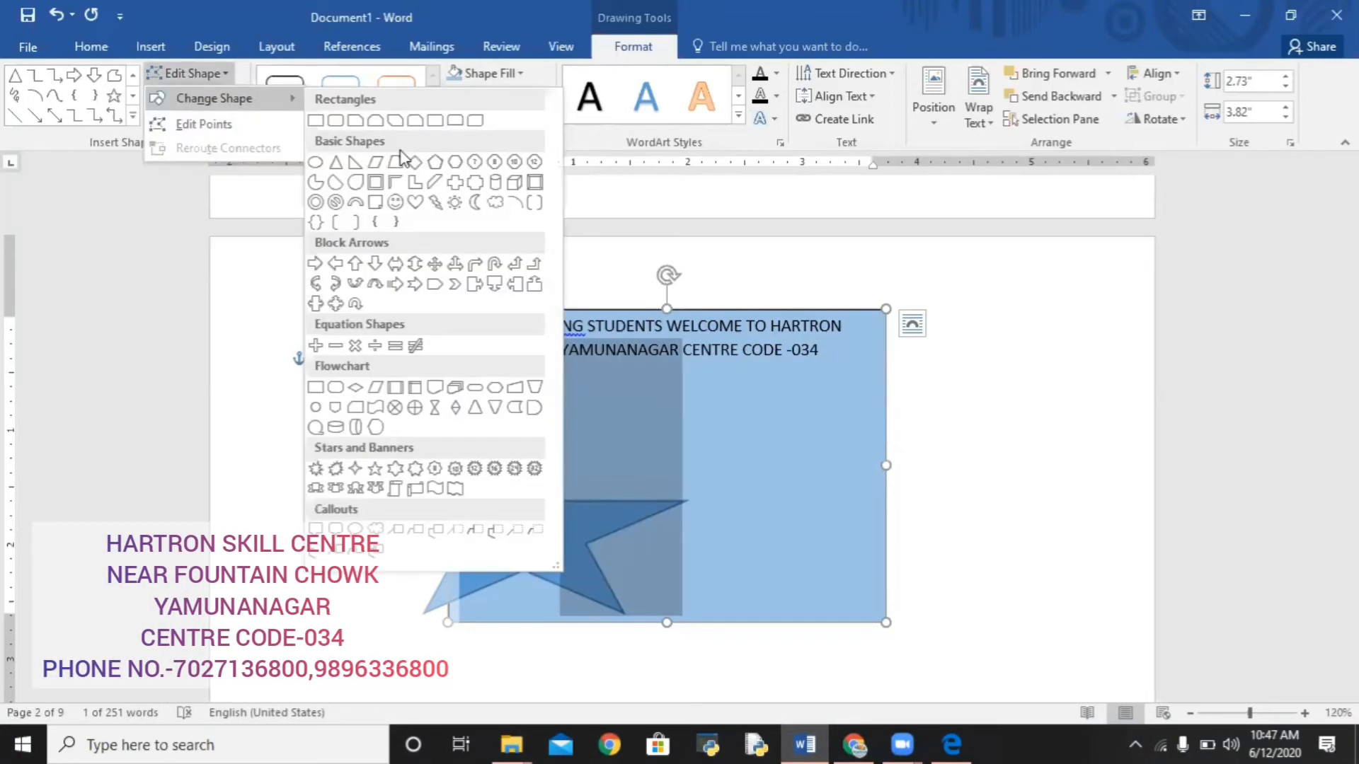
click(441, 204)
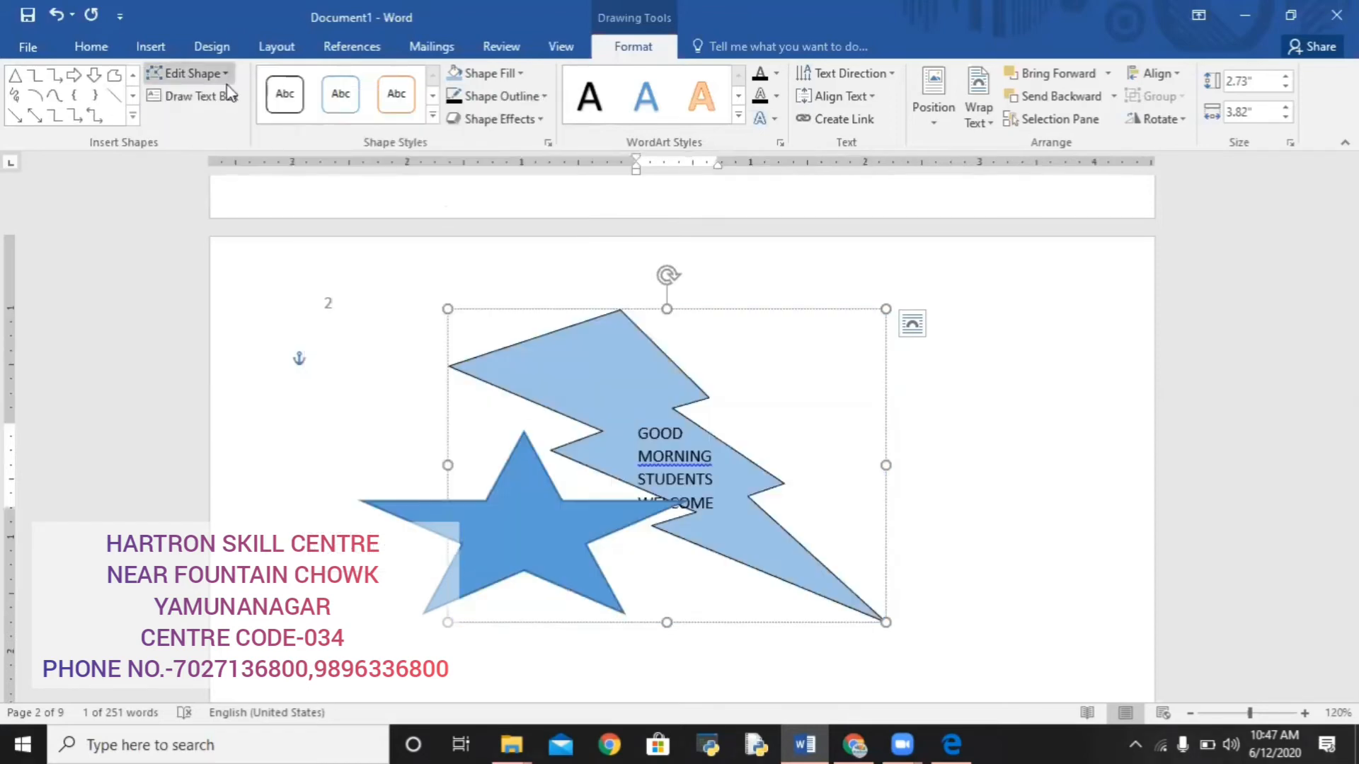
Change the lightning bolt text box into a heart shape
click(189, 73)
mouse_move(262, 99)
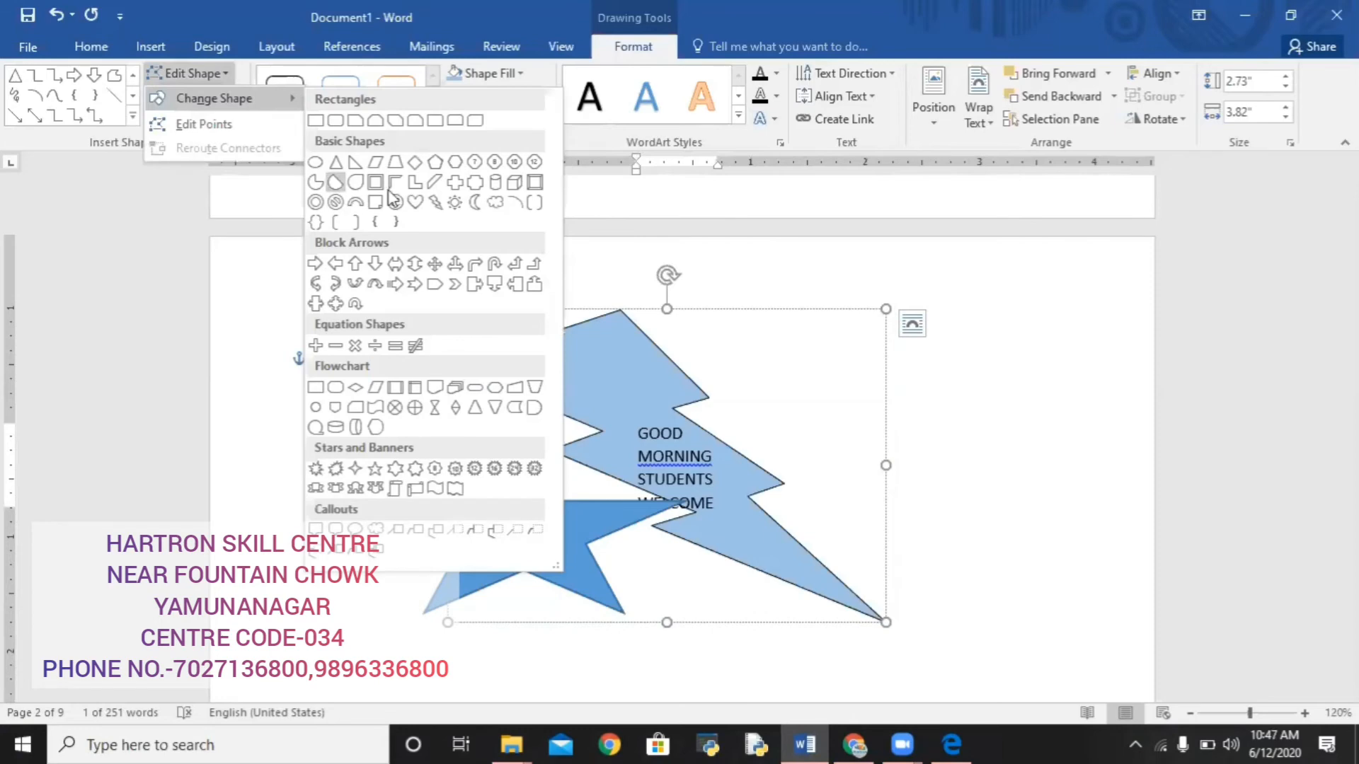
click(415, 204)
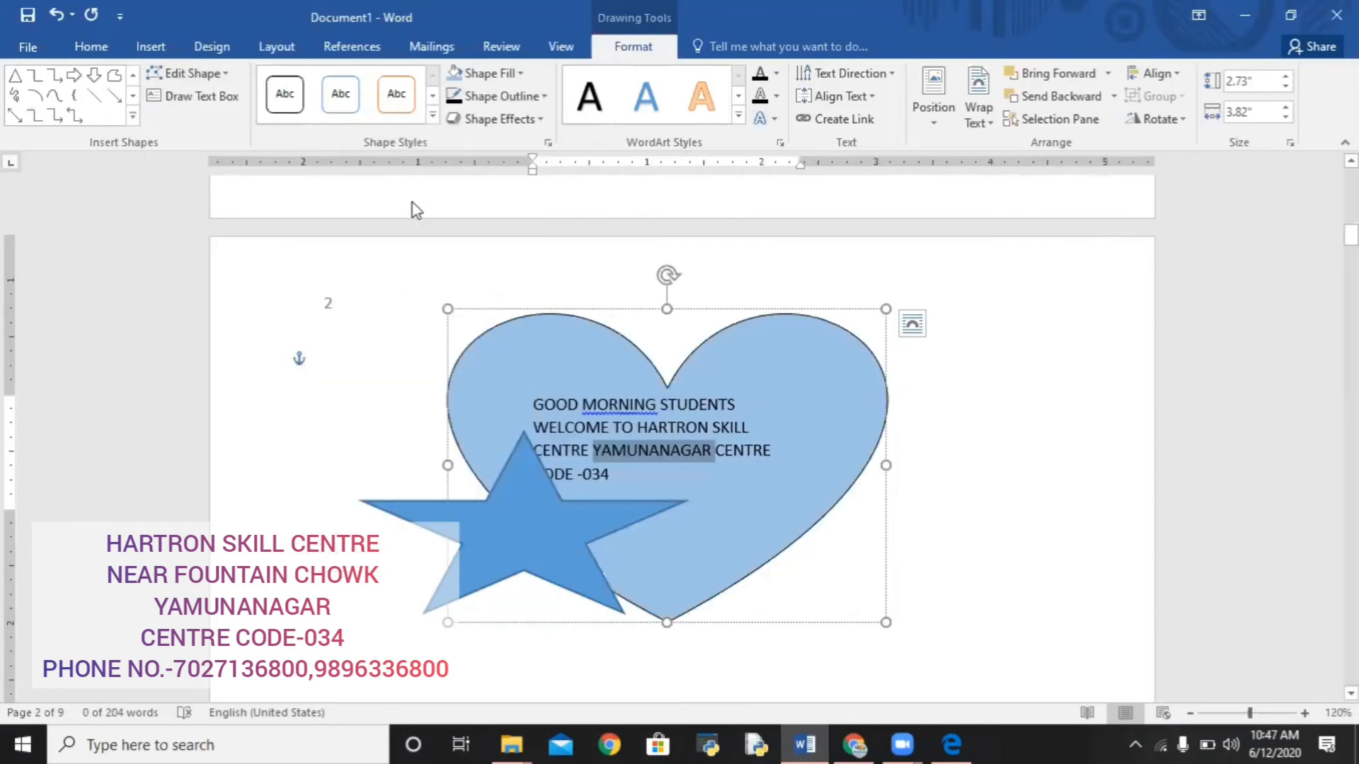